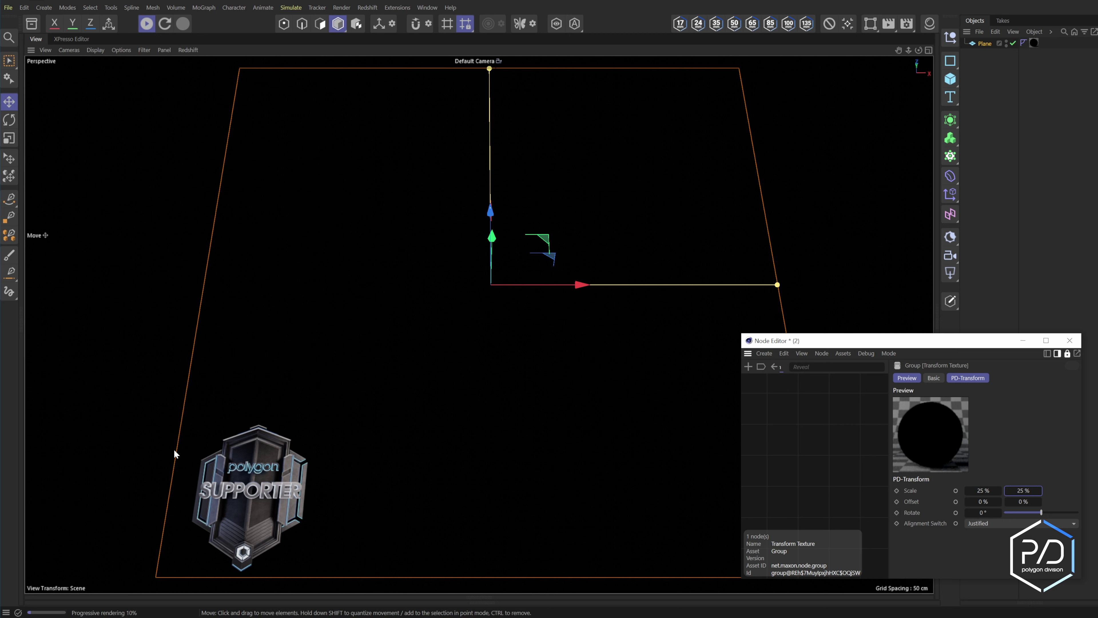
- Try a texture offset and undo it, switch the alignment to Center, test the rotation and reset Rotate to 0°
{"action": "left_click_drag", "start_coordinate": [983, 502], "coordinate": [995, 502]}
{"action": "key", "text": "ctrl+z"}
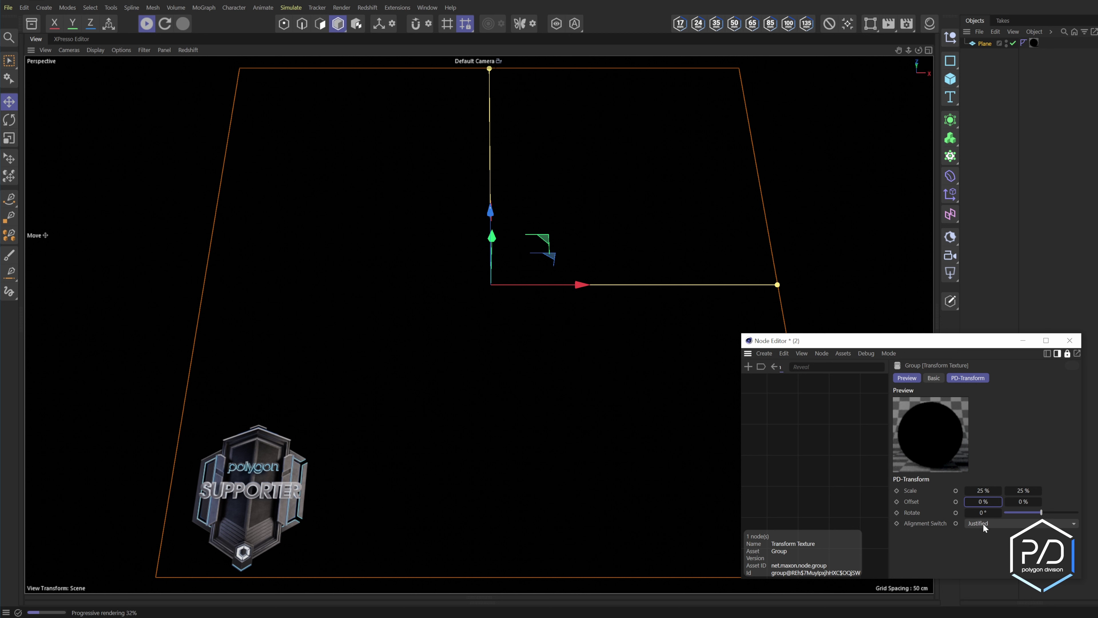
{"action": "left_click", "coordinate": [983, 523]}
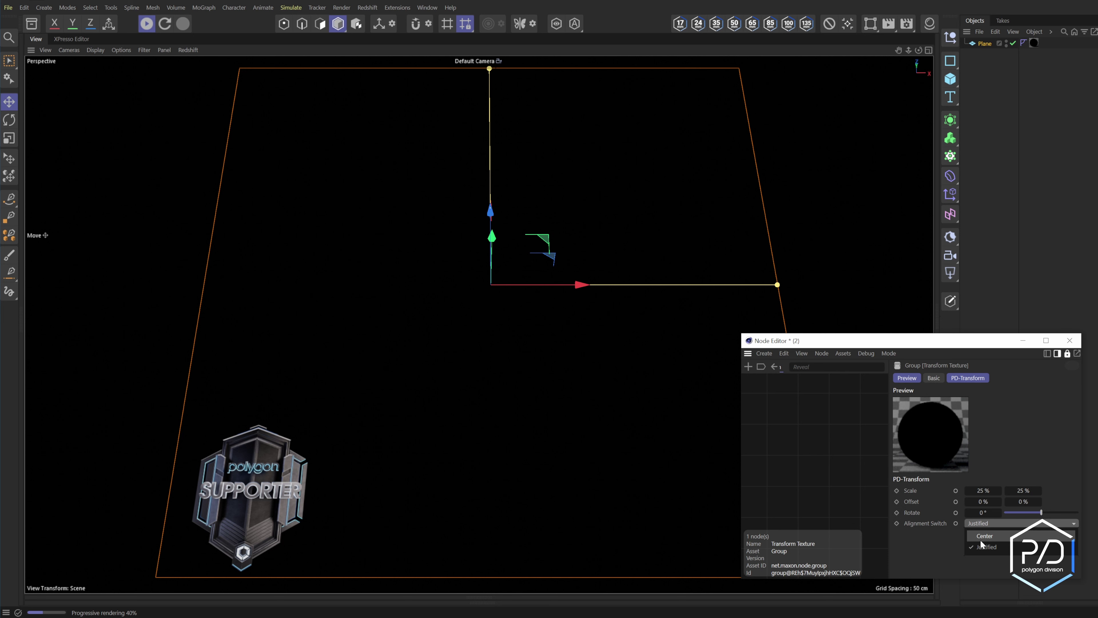
{"action": "left_click", "coordinate": [981, 544]}
{"action": "mouse_move", "coordinate": [1041, 513]}
{"action": "left_mouse_down"}
{"action": "mouse_move", "coordinate": [1057, 518]}
{"action": "mouse_move", "coordinate": [1047, 519]}
{"action": "left_mouse_up"}
{"action": "double_click", "coordinate": [988, 511]}
{"action": "type", "text": "0"}
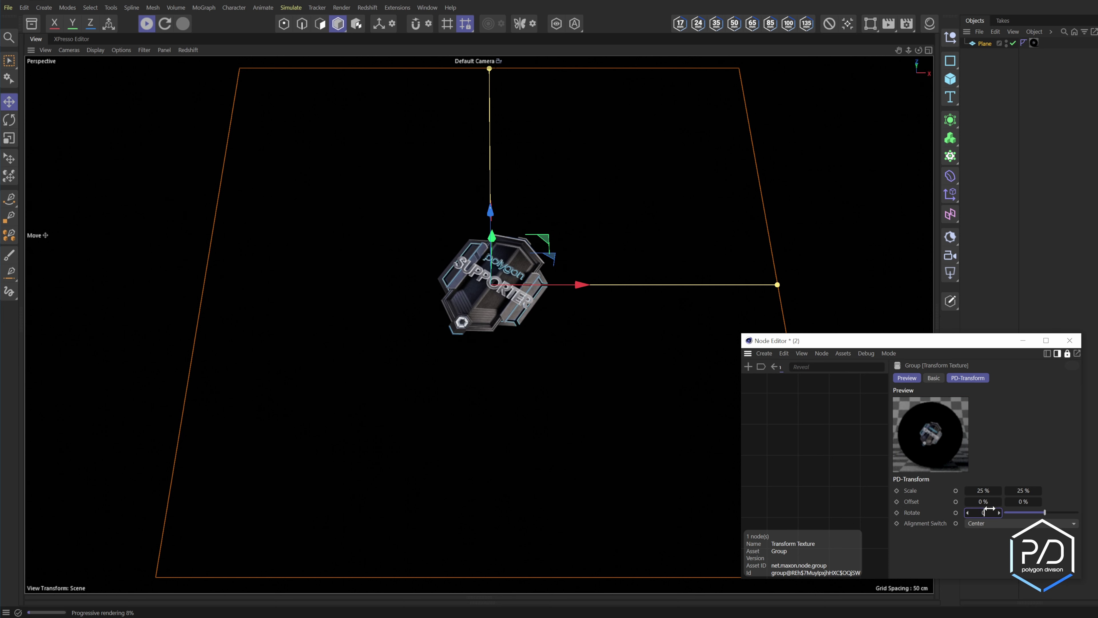
- Switch the texture alignment to Justified, test the rotation and reset Rotate to 0°
{"action": "left_click", "coordinate": [989, 524]}
{"action": "left_click", "coordinate": [987, 547]}
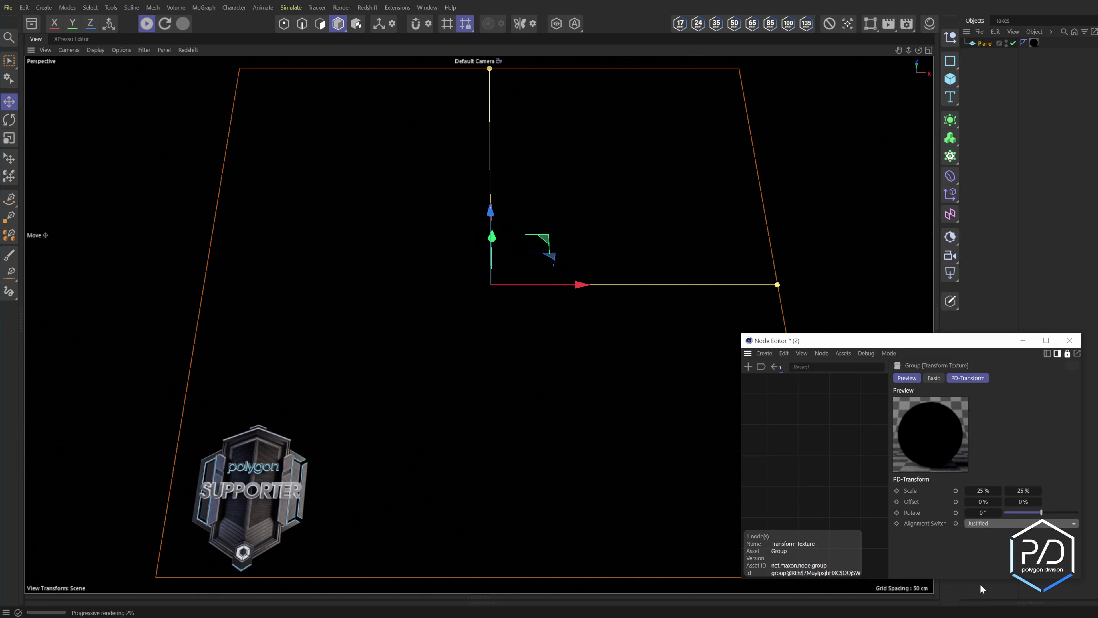
{"action": "left_click_drag", "start_coordinate": [1042, 513], "coordinate": [1051, 517]}
{"action": "double_click", "coordinate": [982, 513]}
{"action": "type", "text": "0"}
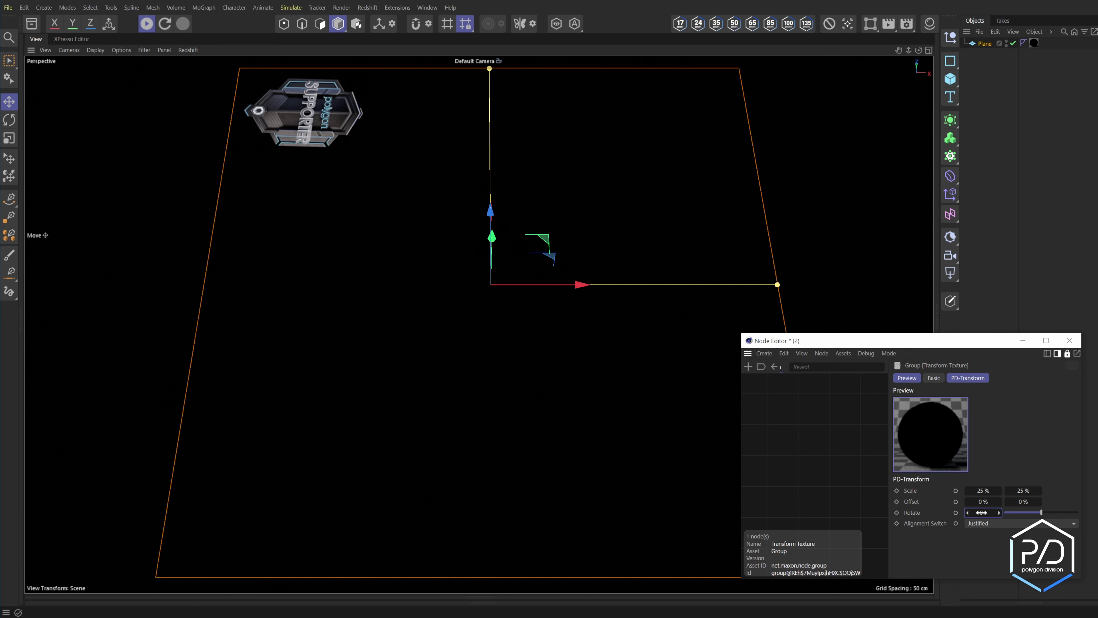
{"action": "key", "text": "Return"}
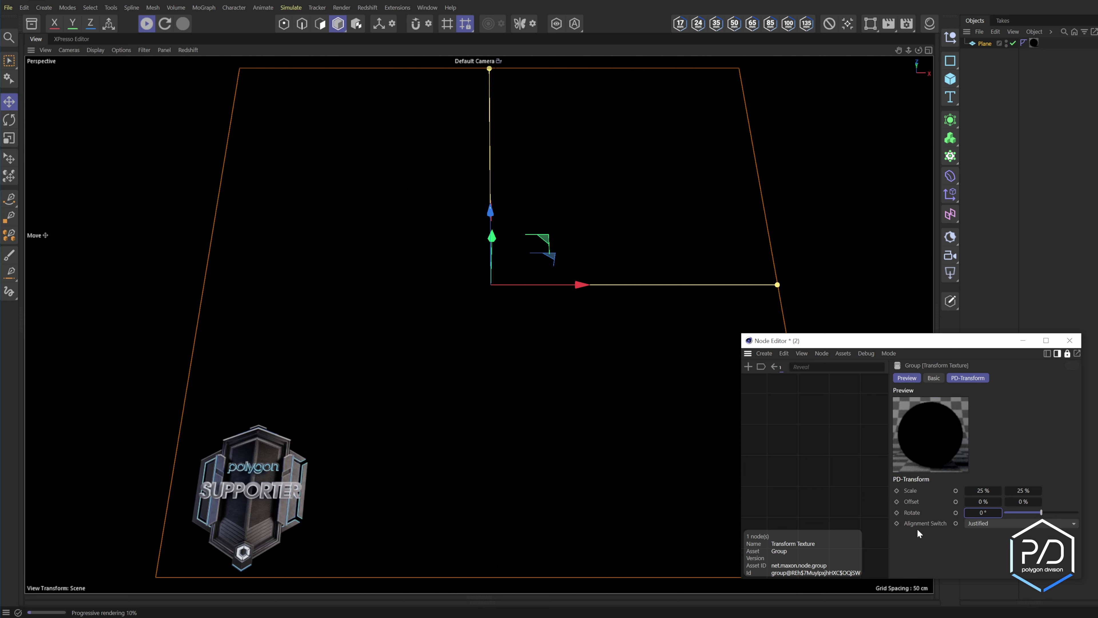
- Set the Transform Texture group's Alignment Switch to Center, then try a horizontal offset and undo it
{"action": "left_click", "coordinate": [1021, 523]}
{"action": "left_click", "coordinate": [1021, 536]}
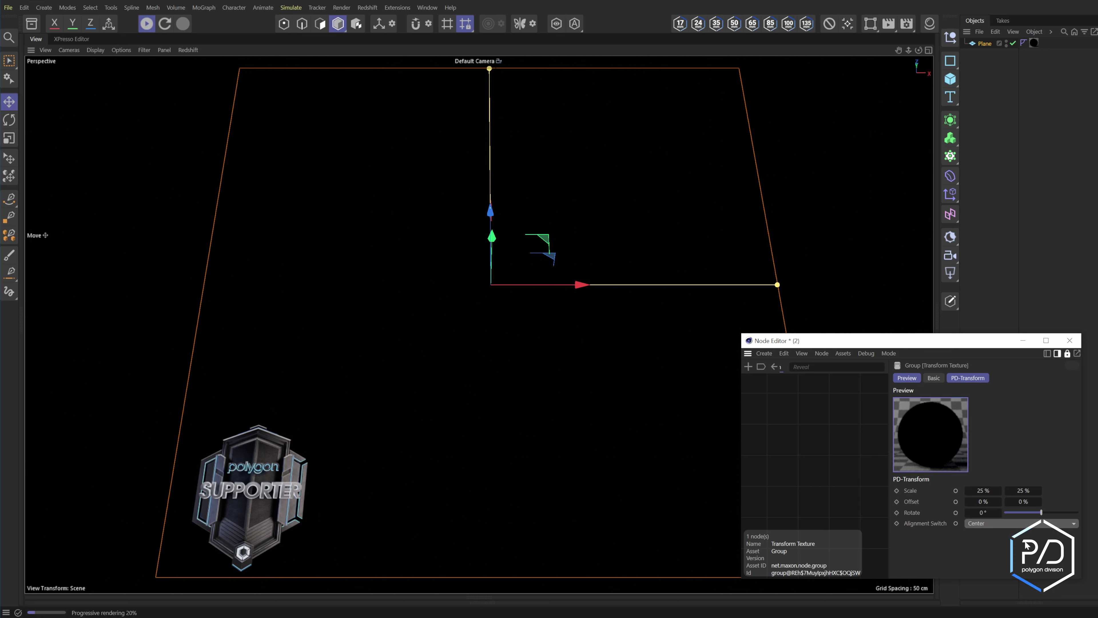
{"action": "left_click_drag", "start_coordinate": [981, 502], "coordinate": [975, 501]}
{"action": "key", "text": "ctrl+z"}
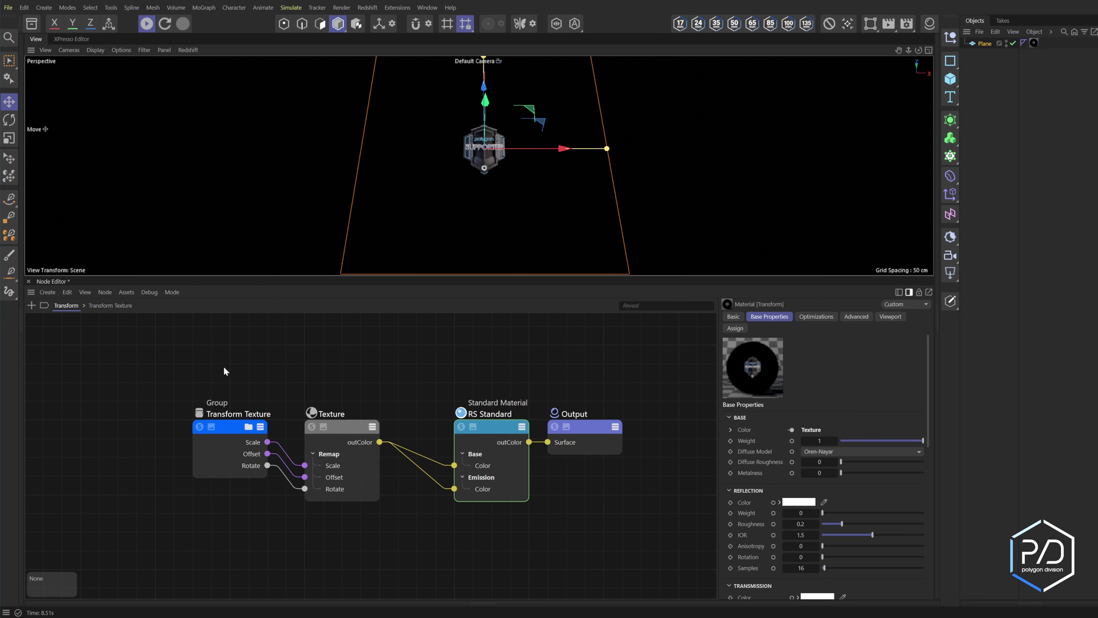
- Examine the Transform Texture group in the finished material, then review the RS Standard settings of the DEMO material
{"action": "left_click_drag", "start_coordinate": [224, 368], "coordinate": [238, 479]}
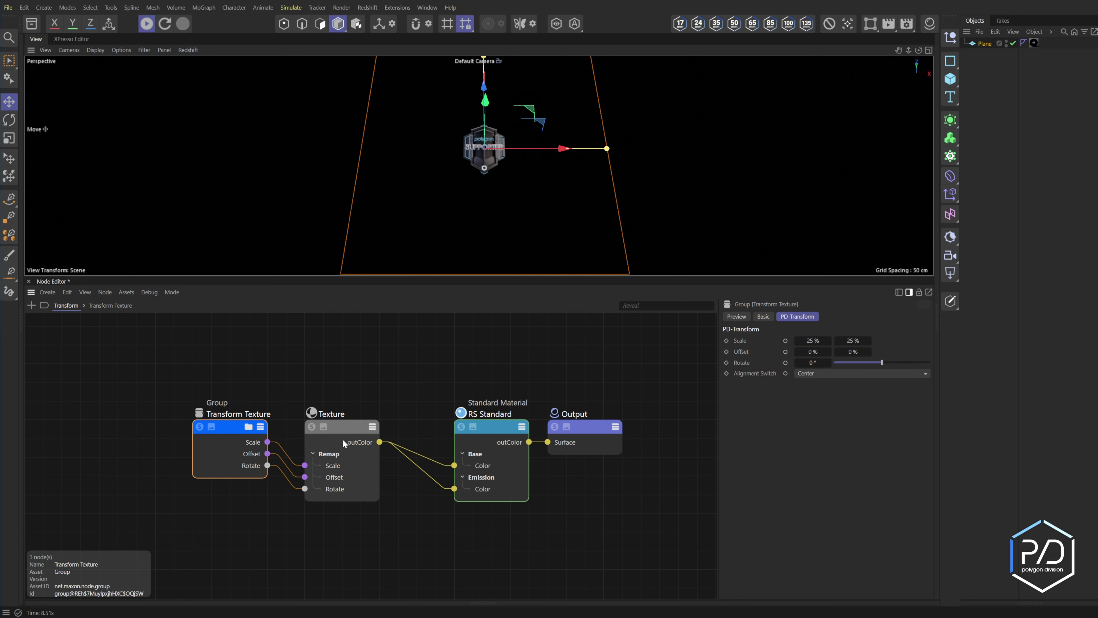
{"action": "left_click_drag", "start_coordinate": [274, 378], "coordinate": [169, 514]}
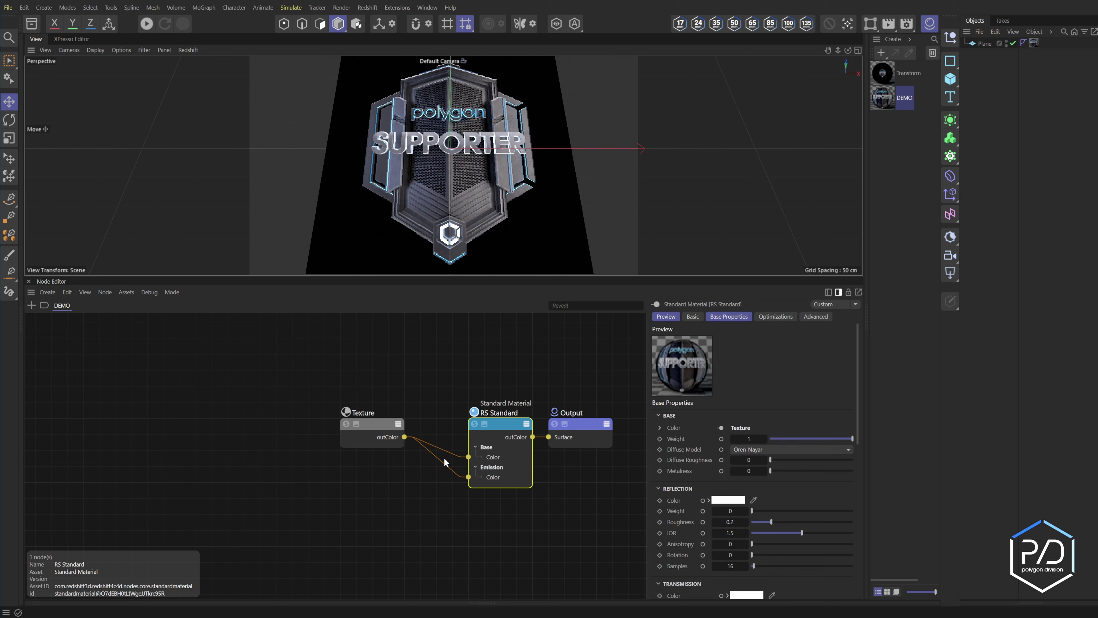
{"action": "scroll", "coordinate": [692, 536], "scroll_direction": "down", "scroll_amount": 8}
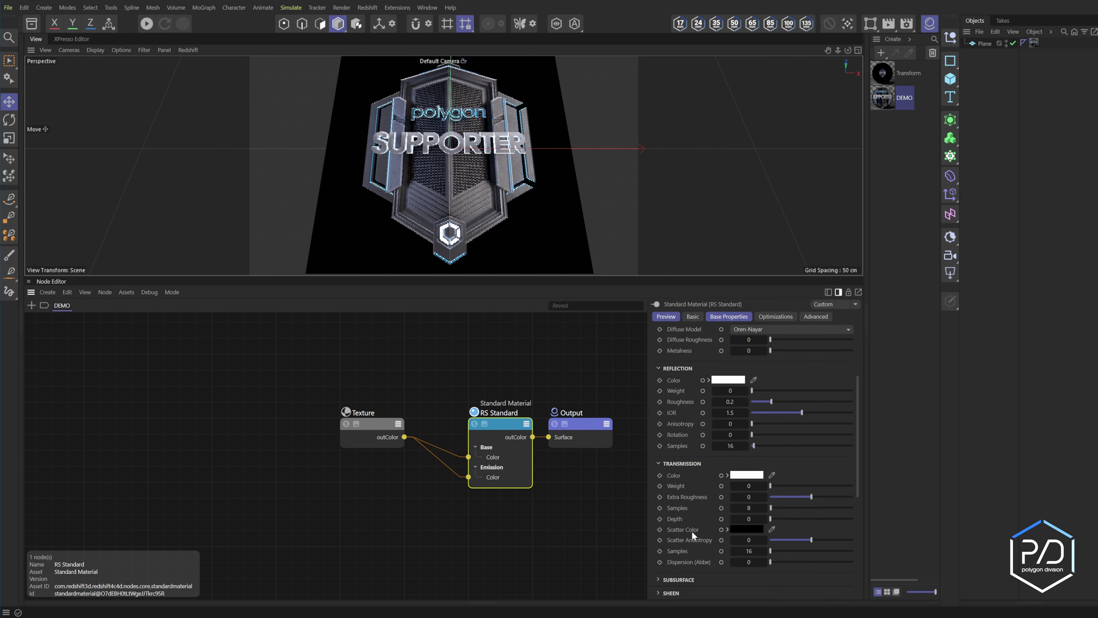
{"action": "scroll", "coordinate": [692, 536], "scroll_direction": "down", "scroll_amount": 3}
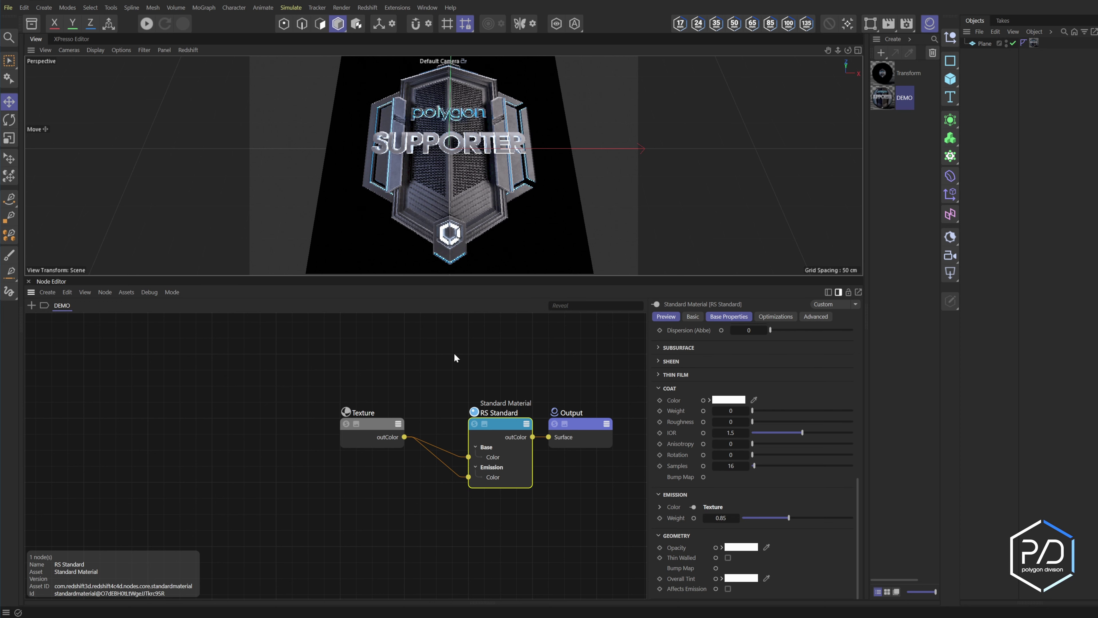
- Expose the Remap Scale, Offset and Rotate inputs as ports on the DEMO material's Texture node
{"action": "middle_click_drag", "start_coordinate": [455, 355], "coordinate": [493, 357]}
{"action": "left_click", "coordinate": [414, 428]}
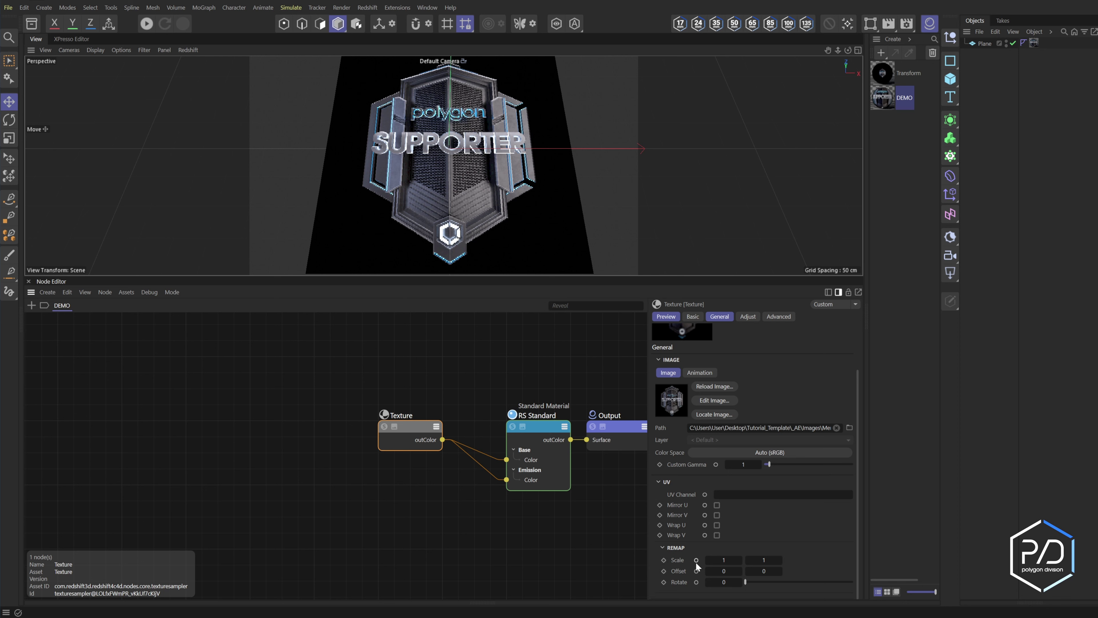
{"action": "left_click", "coordinate": [696, 560]}
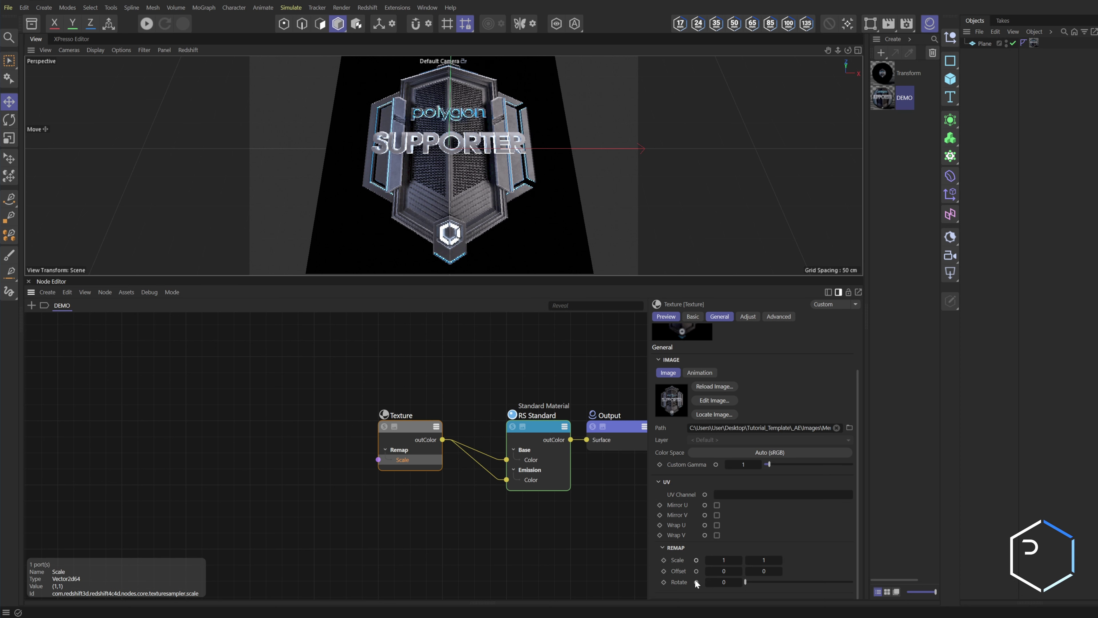
{"action": "left_click", "coordinate": [696, 571]}
{"action": "left_click", "coordinate": [695, 581]}
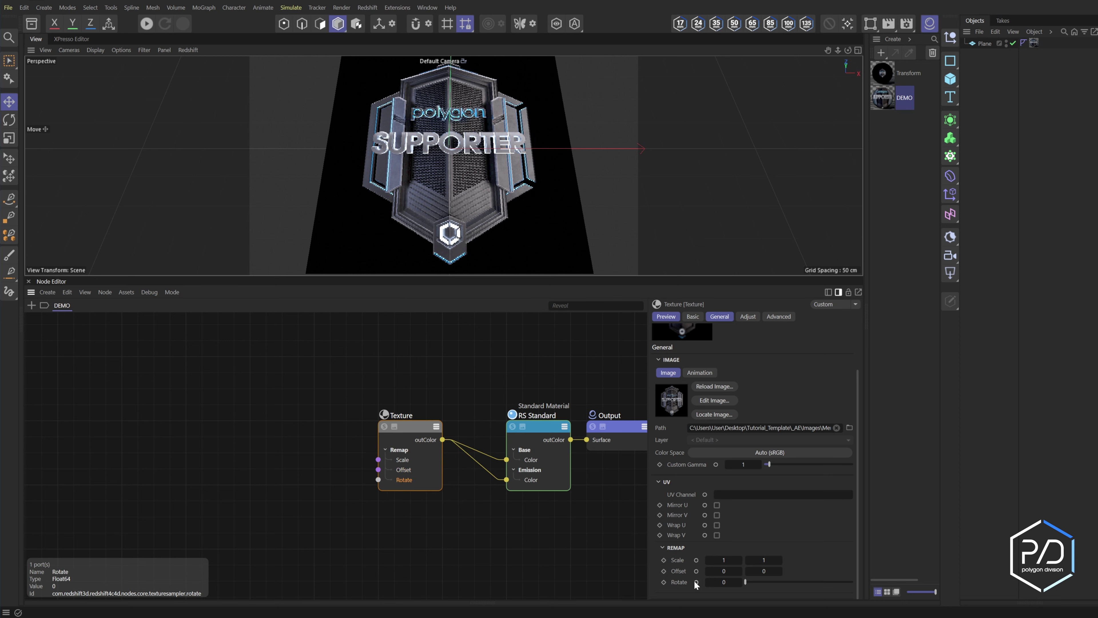
- Add an empty group named PD-Texture Transform, hide its node preview and place it beside the Texture node
{"action": "left_click", "coordinate": [485, 520]}
{"action": "middle_click_drag", "start_coordinate": [314, 481], "coordinate": [379, 482]}
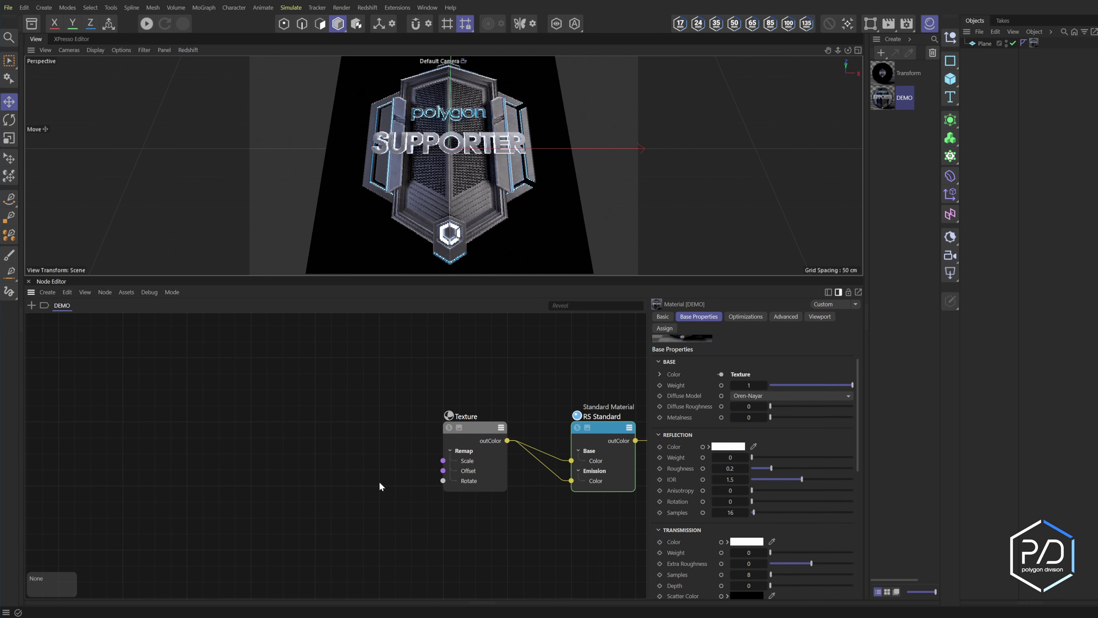
{"action": "right_click", "coordinate": [308, 440]}
{"action": "left_click", "coordinate": [334, 503]}
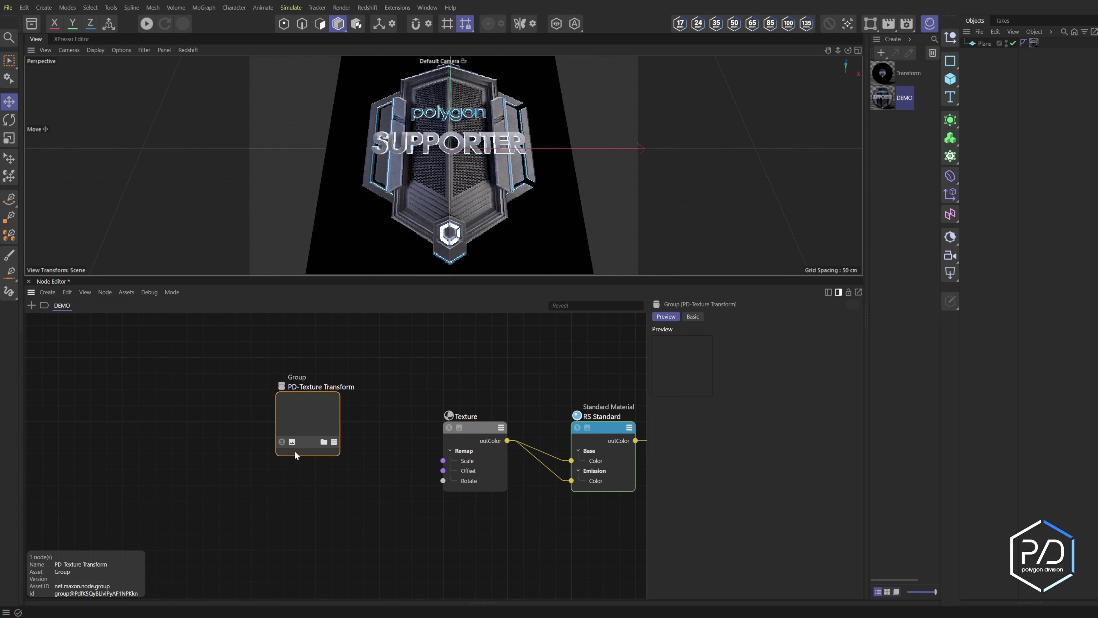
{"action": "left_click", "coordinate": [292, 441]}
{"action": "left_click_drag", "start_coordinate": [310, 445], "coordinate": [348, 431]}
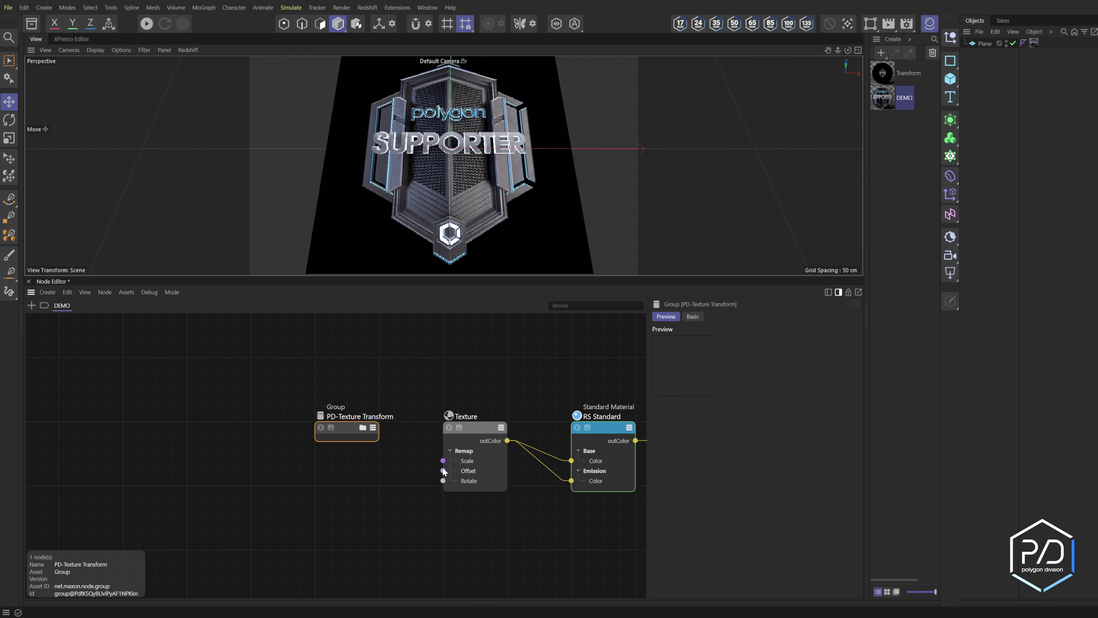
- Connect the Texture node's Scale, Offset and Rotate inputs to the PD-Texture Transform group as new outputs
{"action": "left_click_drag", "start_coordinate": [443, 460], "coordinate": [369, 458]}
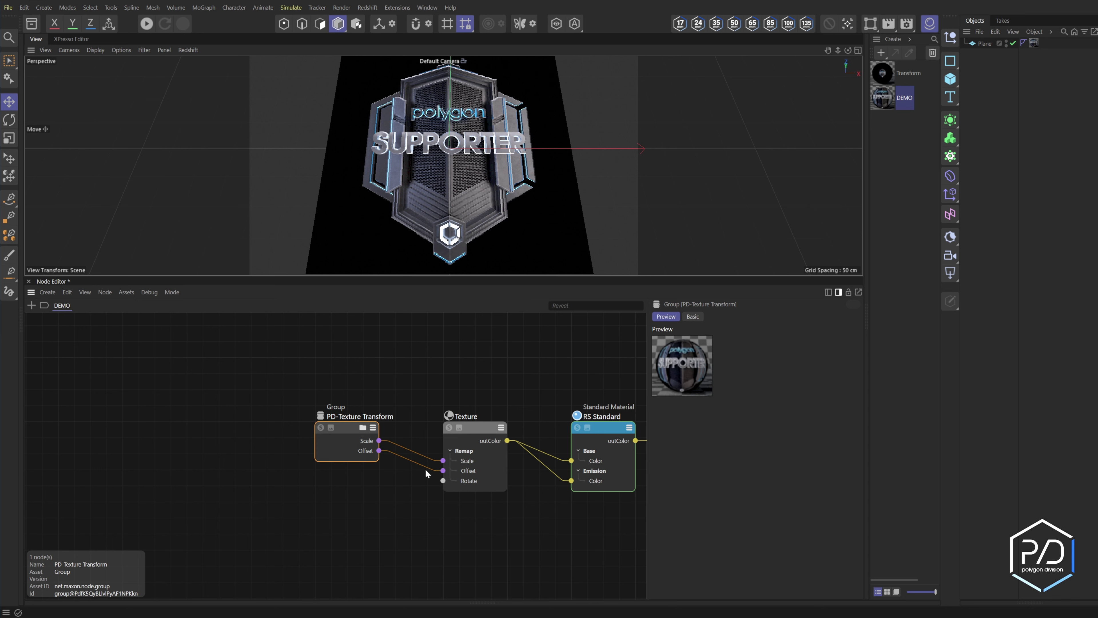
{"action": "left_click_drag", "start_coordinate": [443, 481], "coordinate": [340, 444]}
{"action": "left_click", "coordinate": [365, 453]}
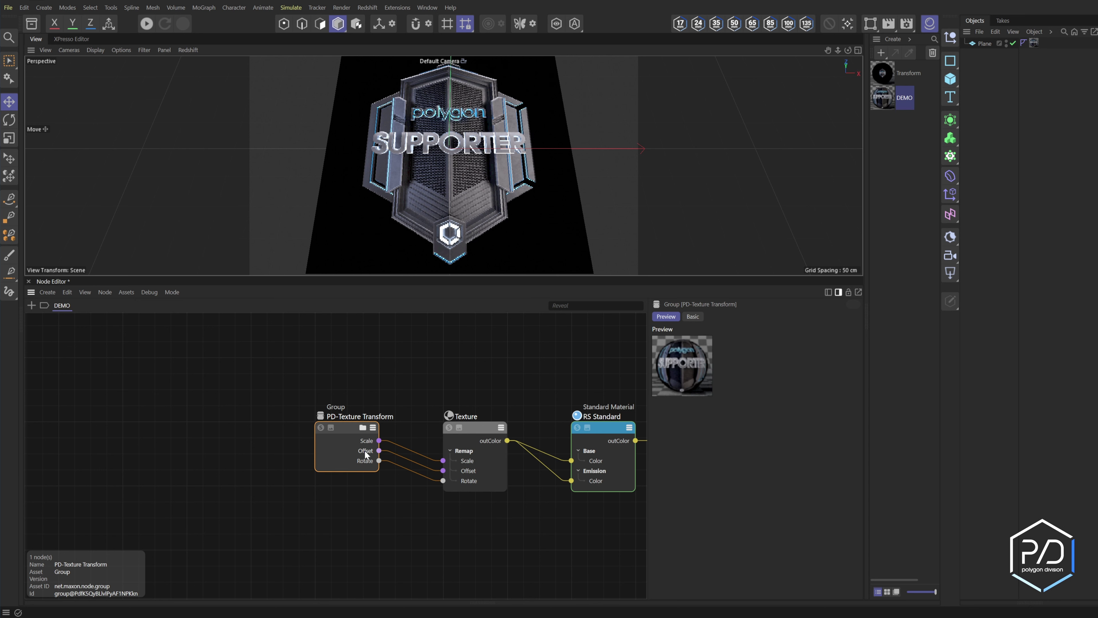
- Colour the PD-Texture Transform group blue and open the group to edit its contents
{"action": "left_click", "coordinate": [354, 430]}
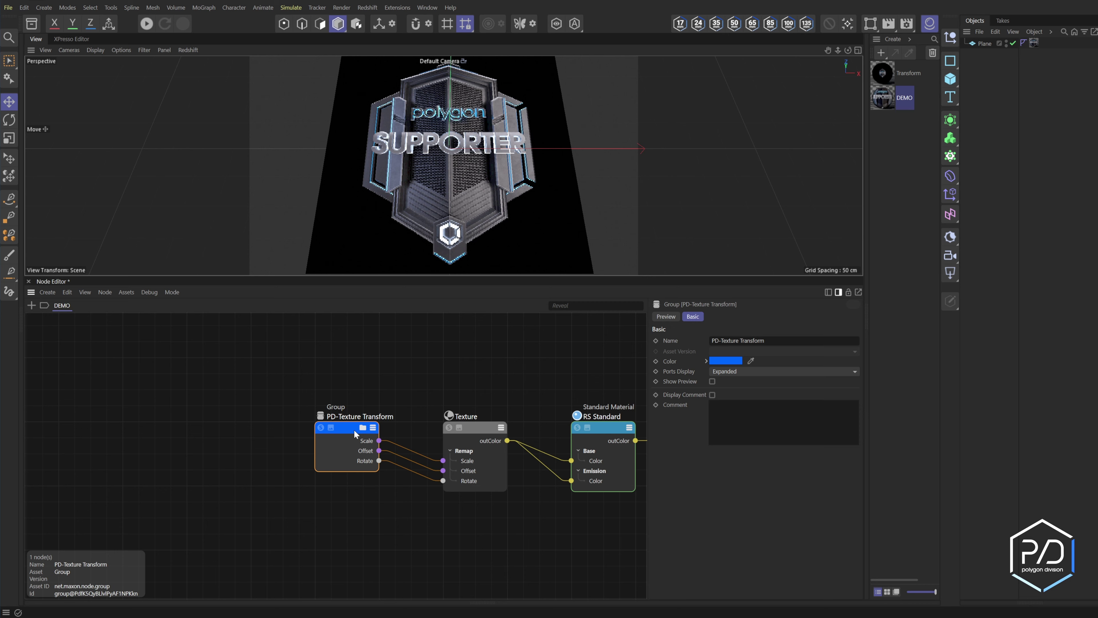
{"action": "double_click", "coordinate": [353, 429]}
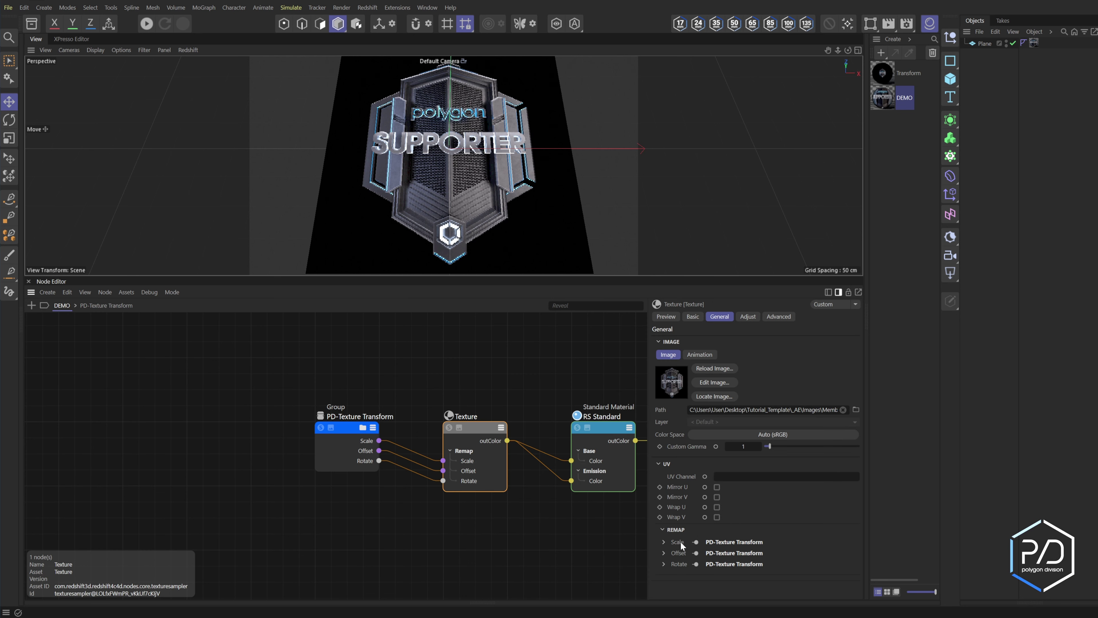
{"action": "double_click", "coordinate": [414, 452]}
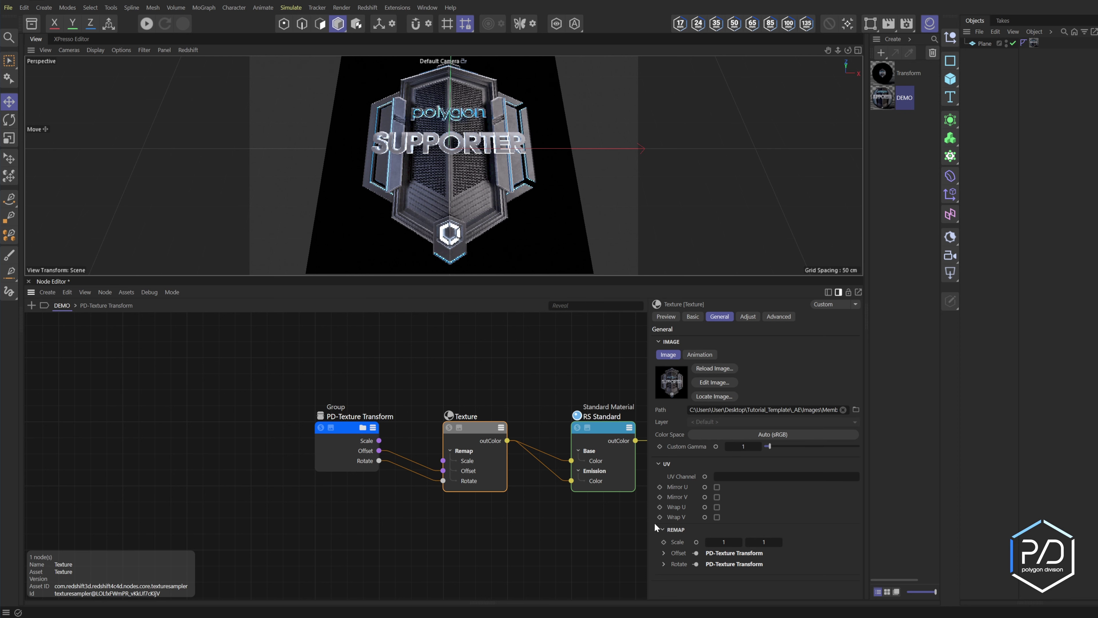
{"action": "left_click", "coordinate": [363, 427]}
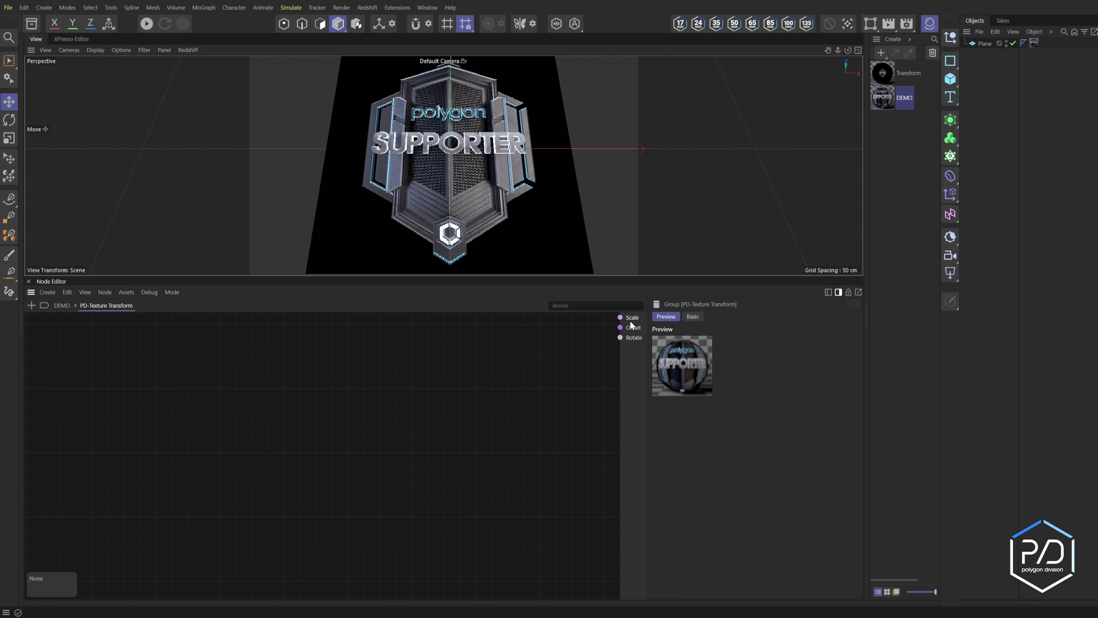
- Add a Vector To Scalars node inside the group and hide its preview
{"action": "double_click", "coordinate": [312, 418]}
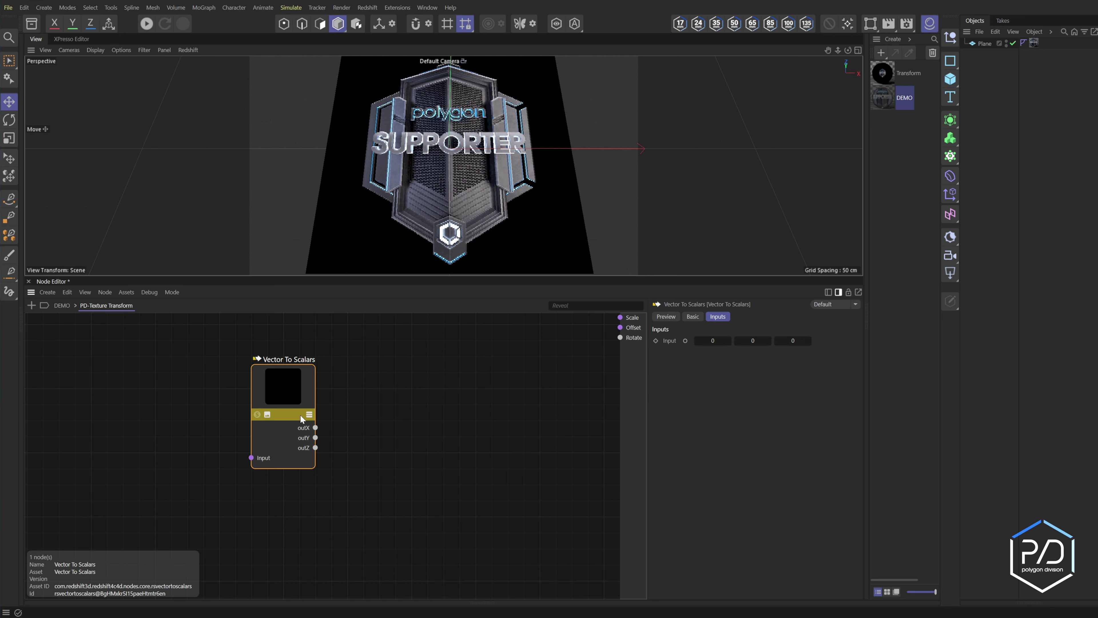
{"action": "left_click_drag", "start_coordinate": [301, 414], "coordinate": [266, 398]}
{"action": "left_click", "coordinate": [235, 398]}
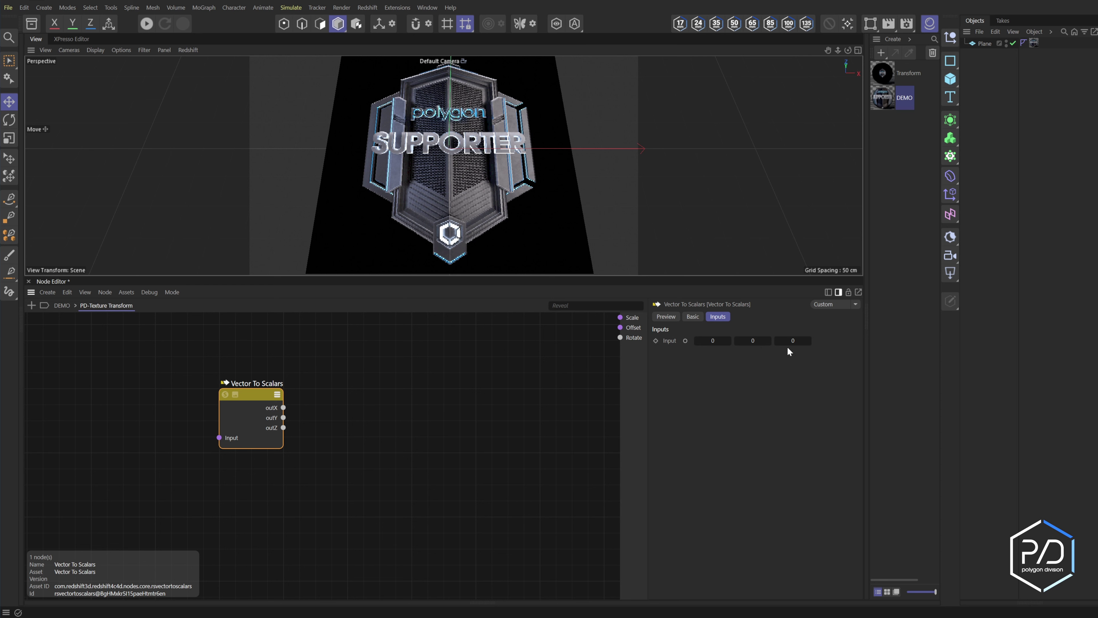
- Add two Div nodes and connect outX and outY of Vector To Scalars to their respective Input 2 ports
{"action": "double_click", "coordinate": [348, 389]}
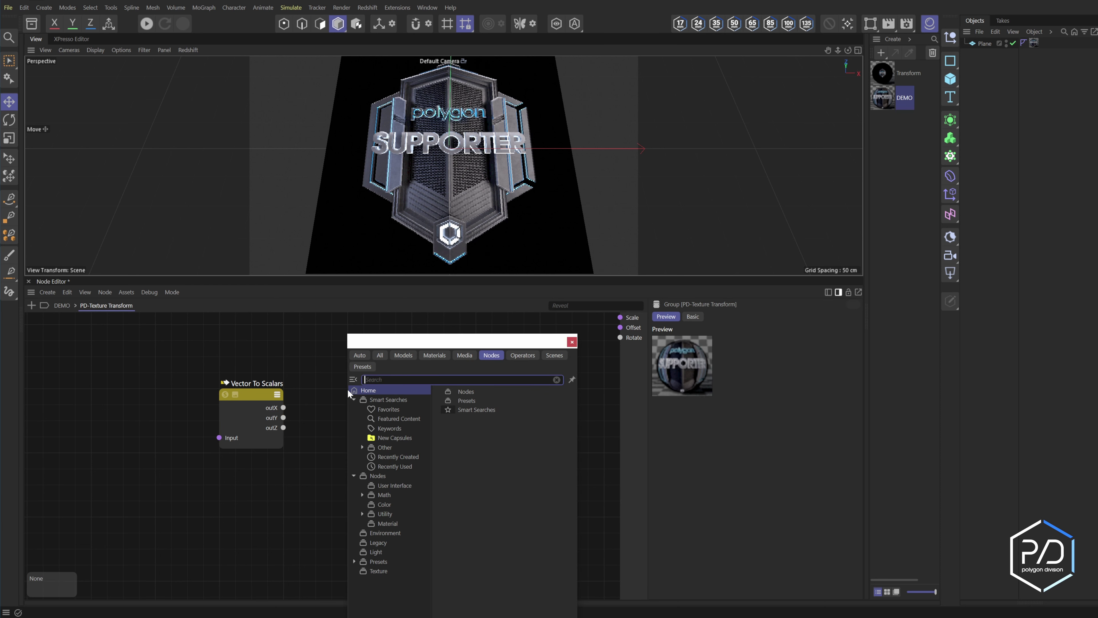
{"action": "type", "text": "div"}
{"action": "key", "text": "Return"}
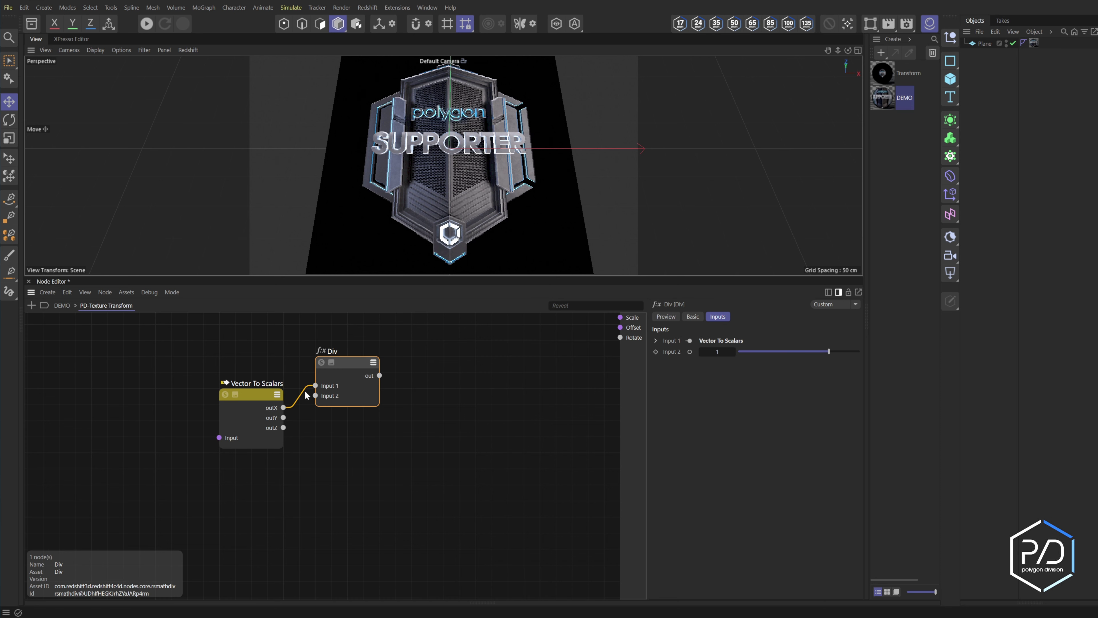
{"action": "mouse_move", "coordinate": [304, 391]}
{"action": "left_mouse_down"}
{"action": "mouse_move", "coordinate": [314, 419]}
{"action": "mouse_move", "coordinate": [317, 398]}
{"action": "left_mouse_up"}
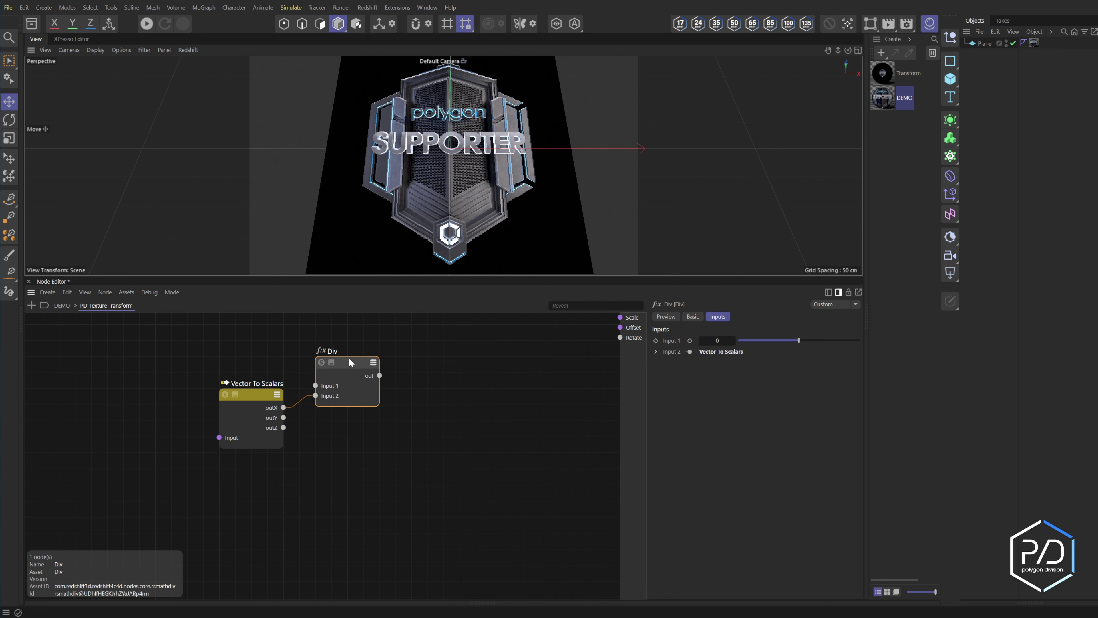
{"action": "left_click_drag", "start_coordinate": [349, 359], "coordinate": [350, 423], "text": "ctrl"}
{"action": "left_click_drag", "start_coordinate": [283, 418], "coordinate": [314, 459]}
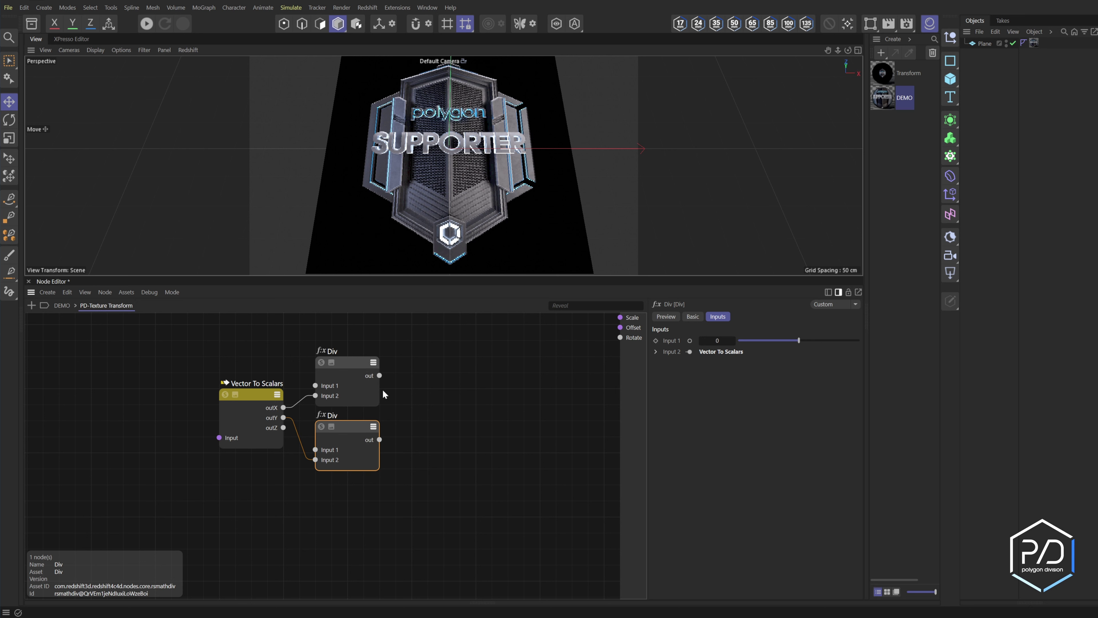
- Add a Vector Maker with the two Div outputs feeding X and Y, and connect its output to the group's Scale
{"action": "double_click", "coordinate": [456, 422]}
{"action": "type", "text": "vect"}
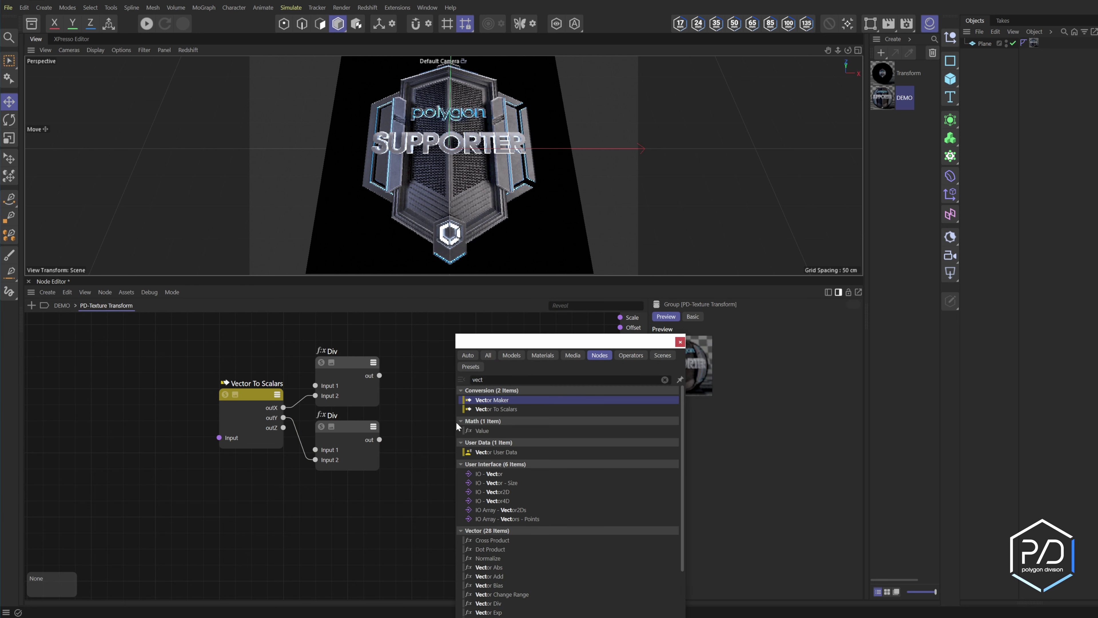
{"action": "left_click", "coordinate": [482, 400]}
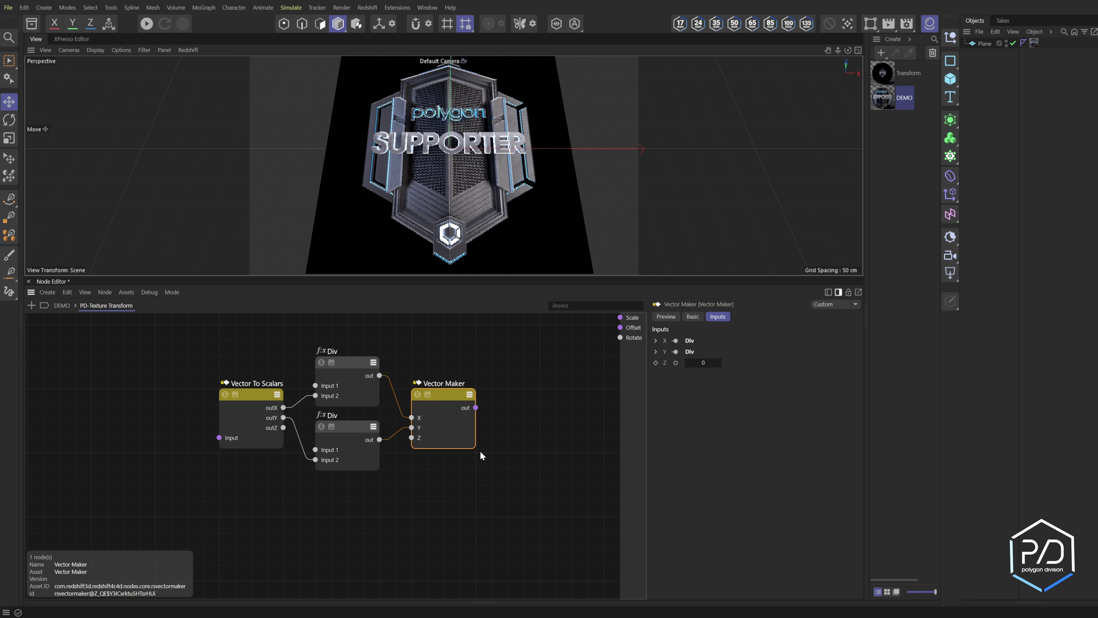
{"action": "left_click_drag", "start_coordinate": [476, 407], "coordinate": [631, 318]}
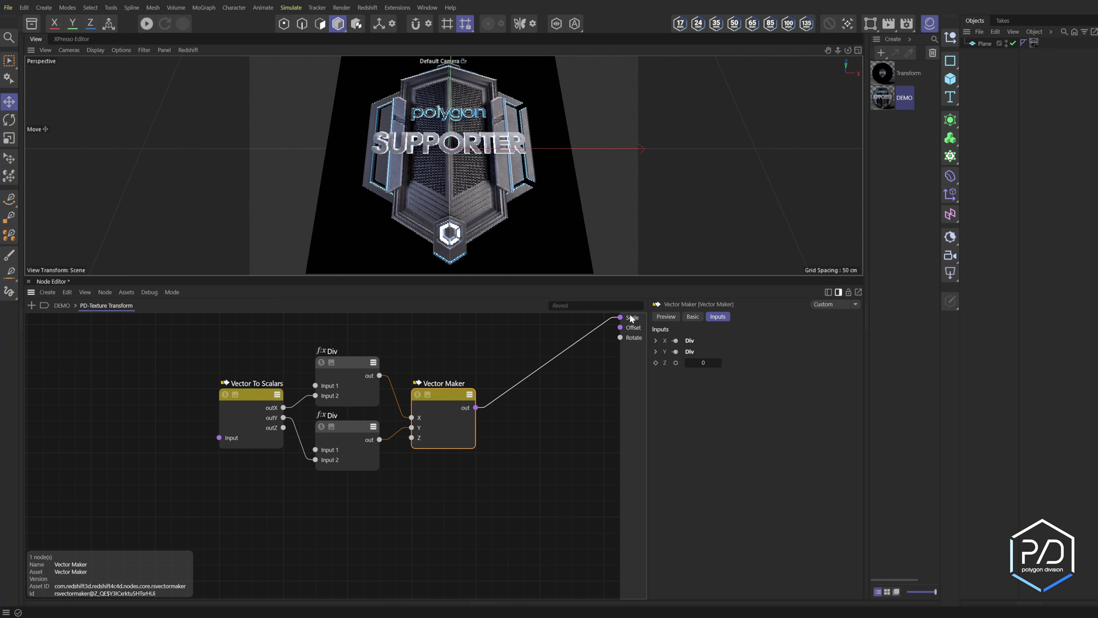
- Expose the Input port of Vector To Scalars as a new group input and name it Scale
{"action": "right_click", "coordinate": [219, 438]}
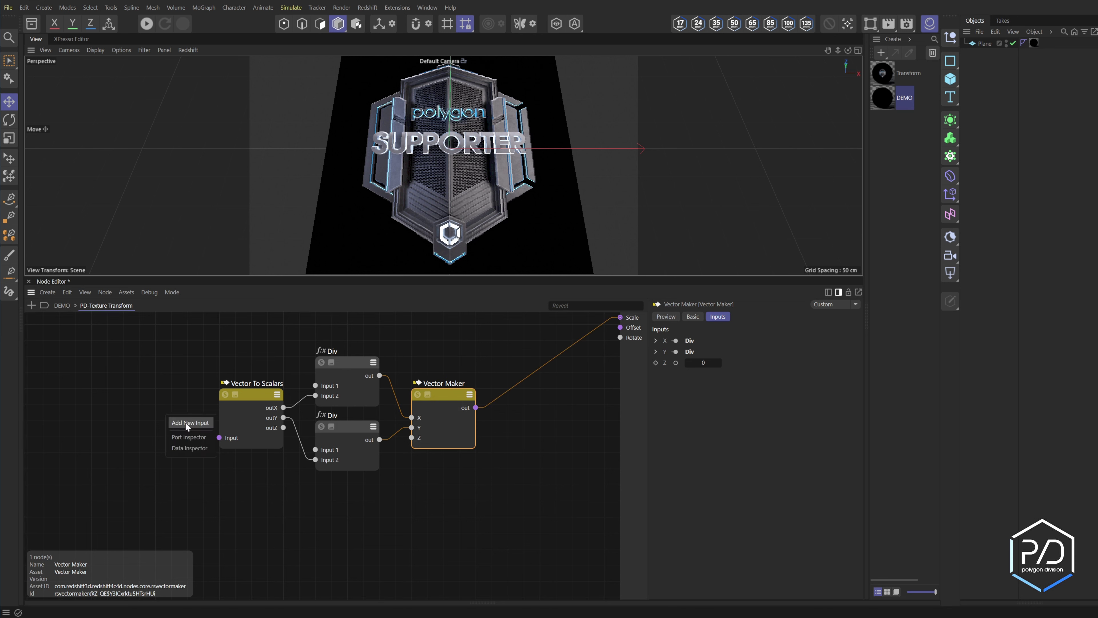
{"action": "left_click", "coordinate": [187, 423]}
{"action": "double_click", "coordinate": [38, 319]}
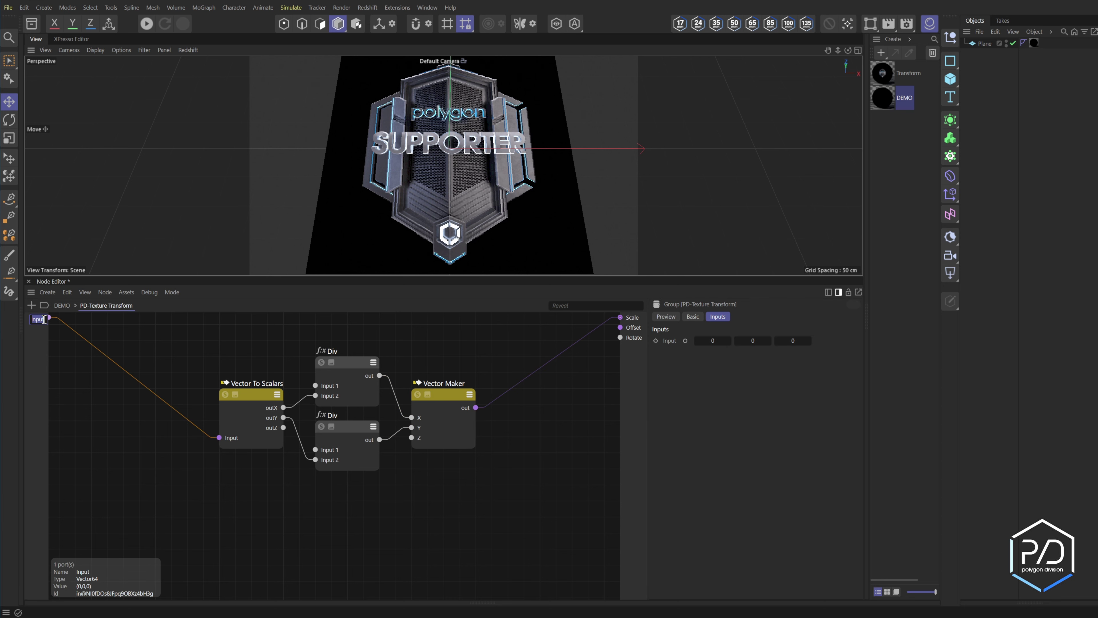
{"action": "type", "text": "Scale"}
{"action": "key", "text": "Return"}
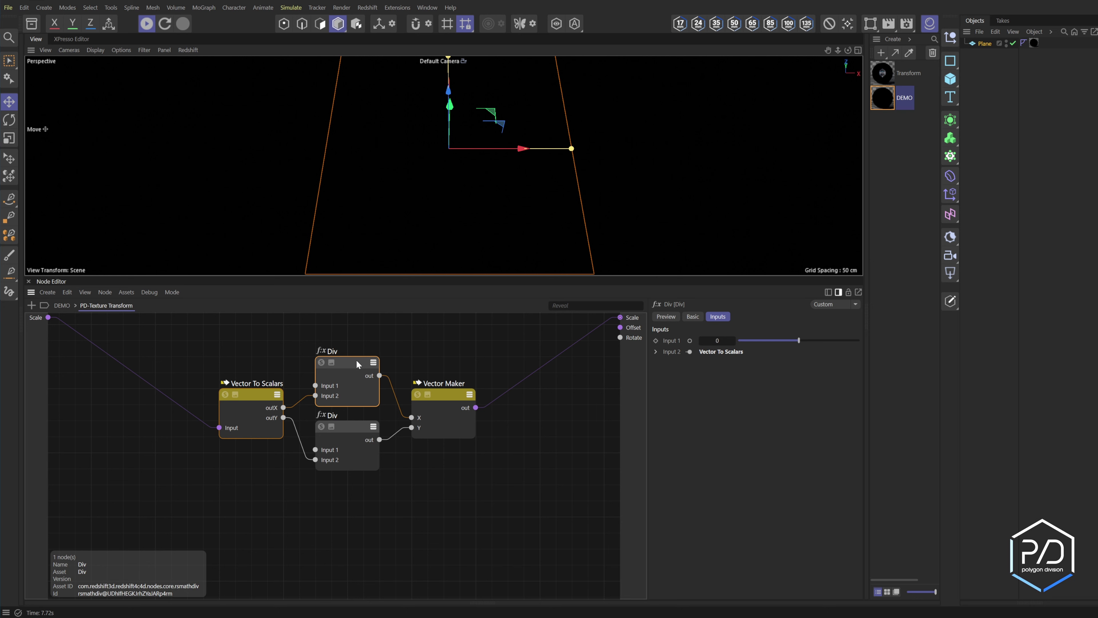
- Set Input 1 of both Div nodes to 1
{"action": "double_click", "coordinate": [716, 342]}
{"action": "type", "text": "1"}
{"action": "key", "text": "Return"}
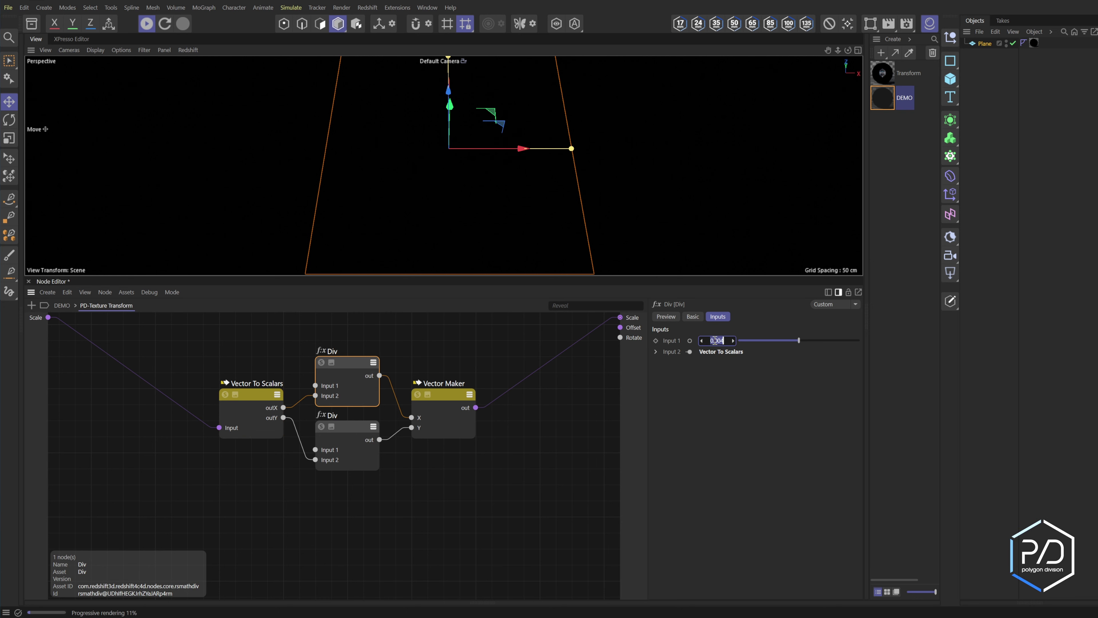
{"action": "double_click", "coordinate": [717, 340]}
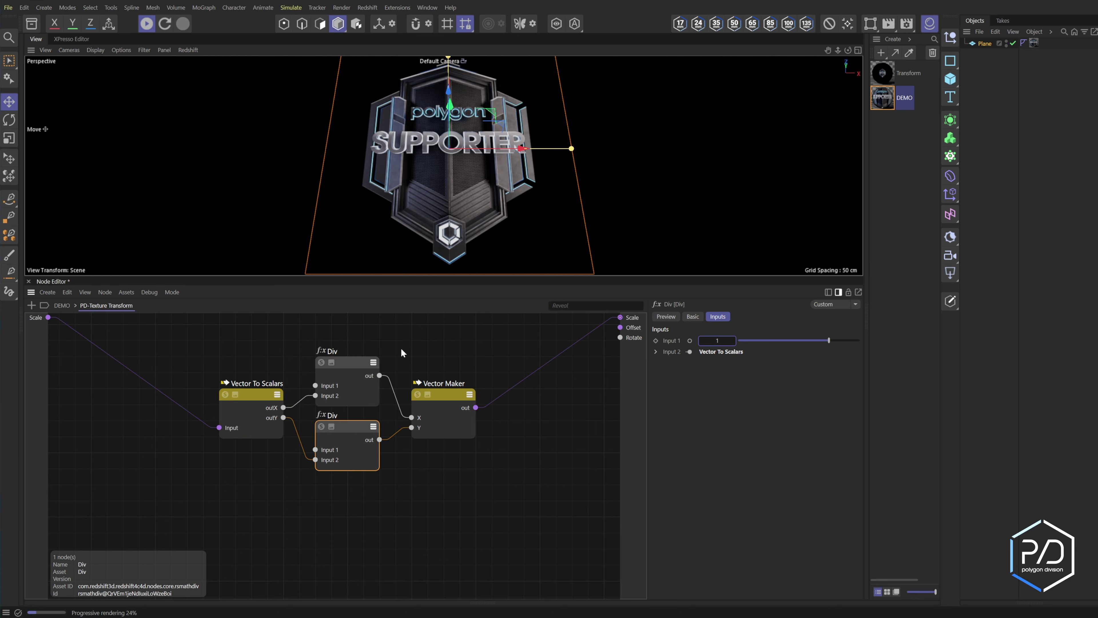
- Return to the DEMO level and set the PD-Texture Transform group's Scale to 0.25 in X and Y
{"action": "left_click", "coordinate": [64, 306]}
{"action": "left_click", "coordinate": [373, 406]}
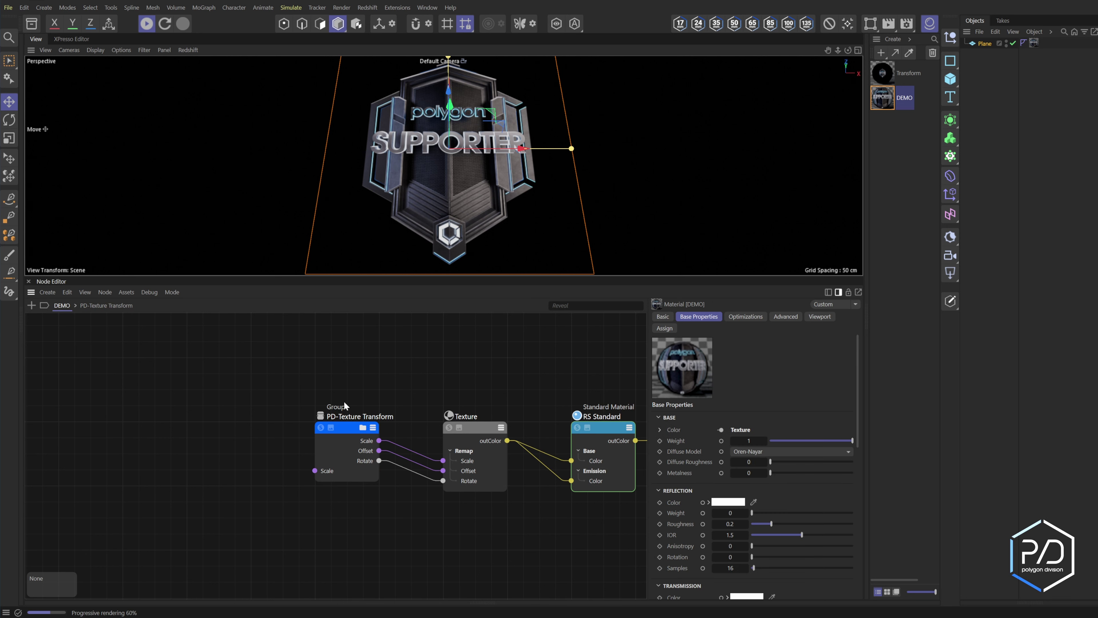
{"action": "left_click", "coordinate": [349, 430]}
{"action": "double_click", "coordinate": [712, 340]}
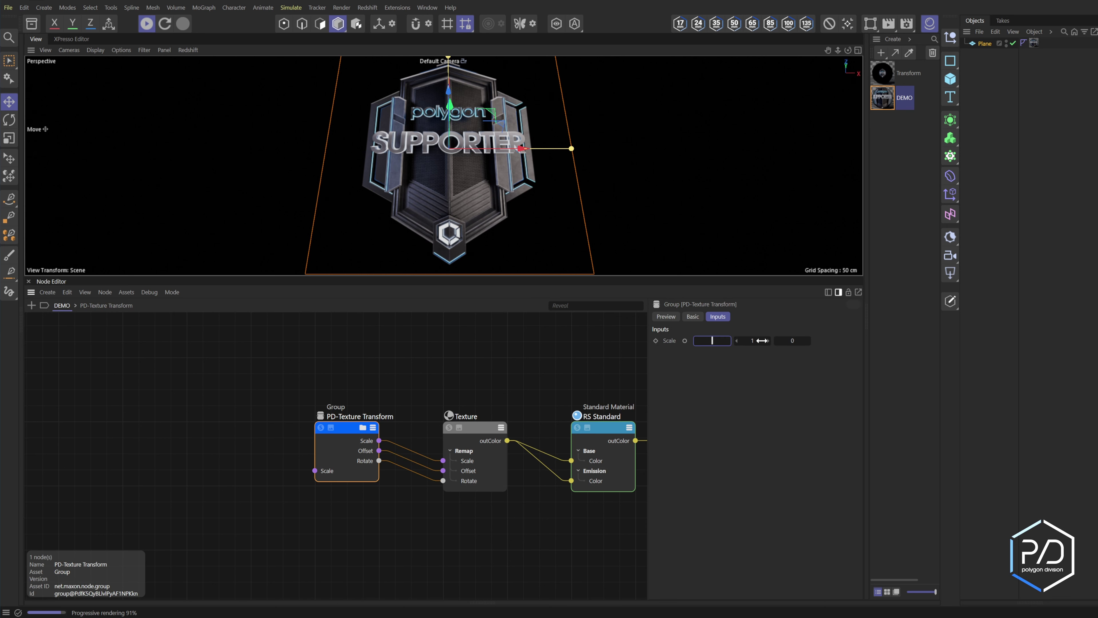
{"action": "type", "text": "0.25"}
{"action": "key", "text": "Tab"}
{"action": "type", "text": "0.25"}
{"action": "key", "text": "Return"}
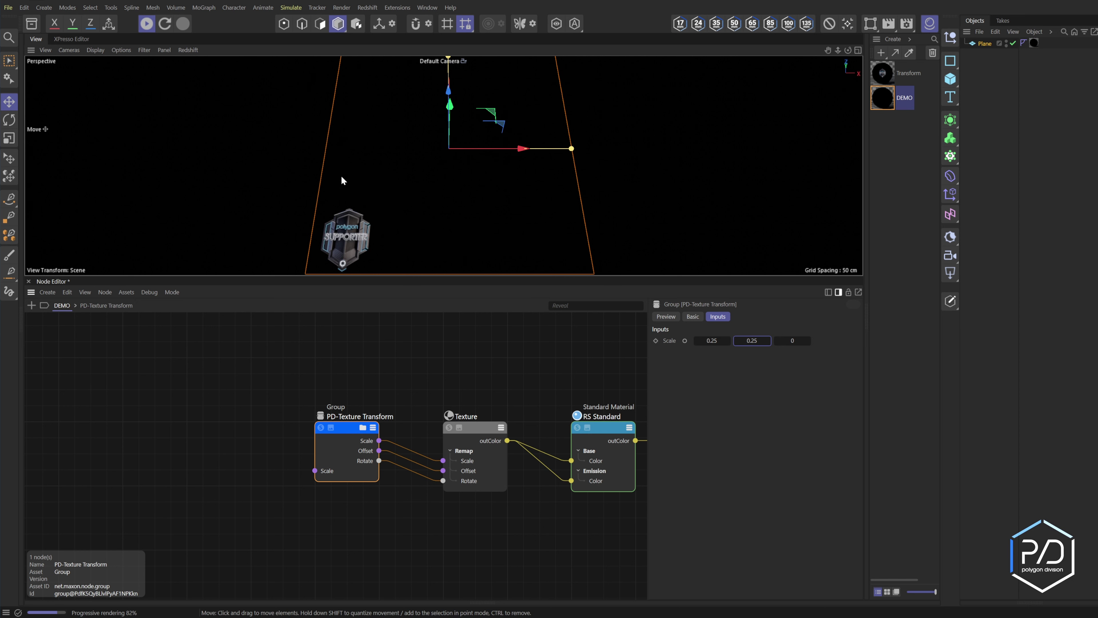
- Reopen the PD-Texture Transform group and add a Vector Div node in the free space below the scale nodes
{"action": "double_click", "coordinate": [347, 430]}
{"action": "left_click", "coordinate": [347, 431]}
{"action": "middle_click_drag", "start_coordinate": [347, 431], "coordinate": [360, 385]}
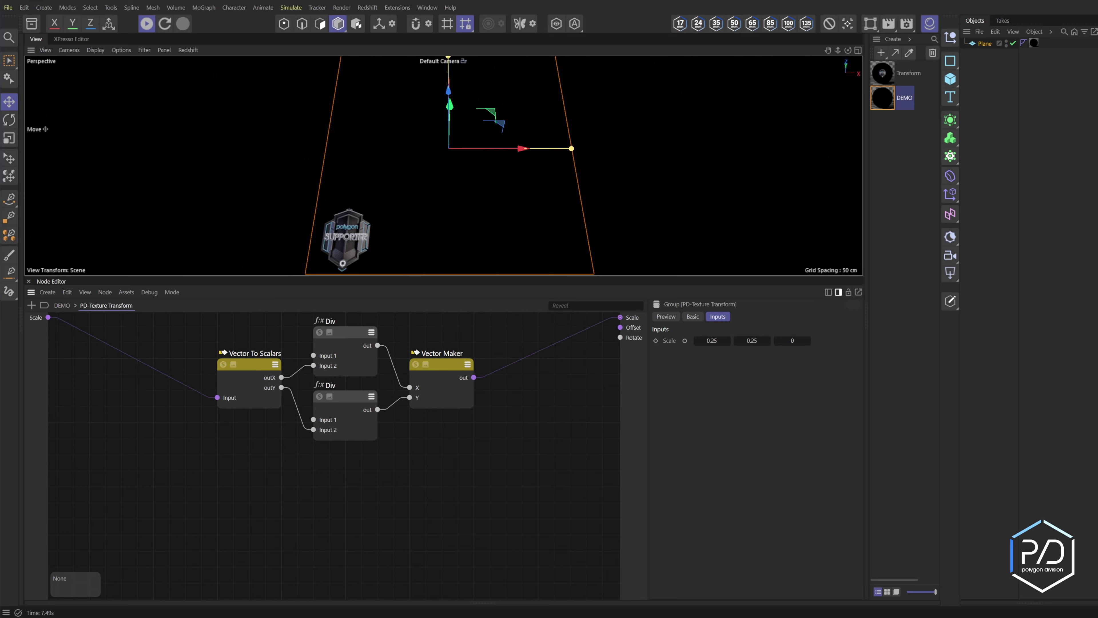
{"action": "middle_click_drag", "start_coordinate": [417, 490], "coordinate": [427, 480]}
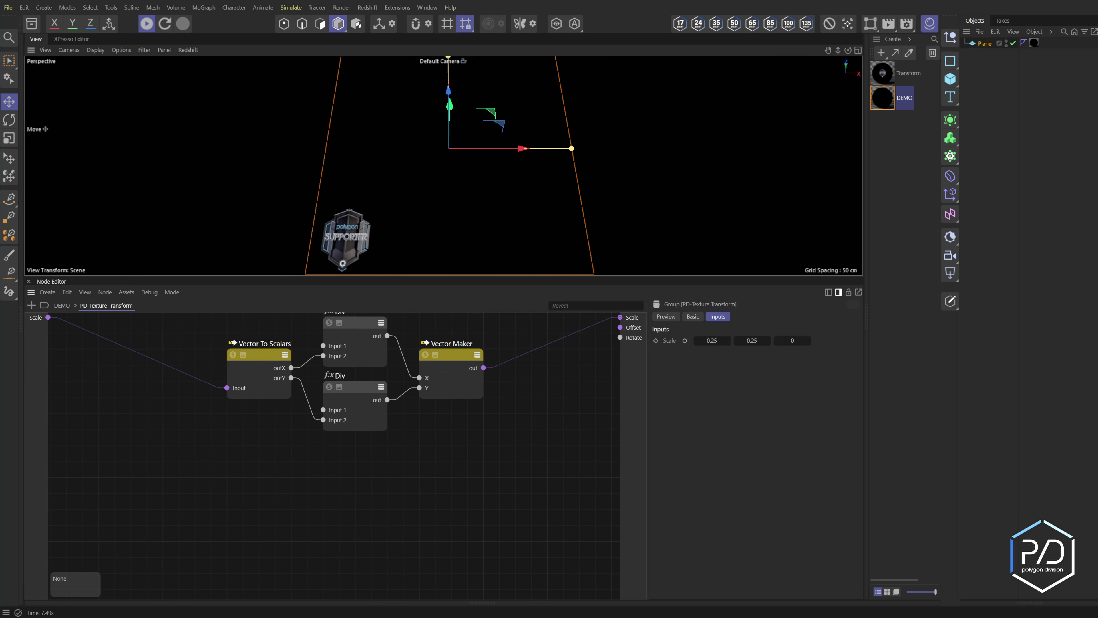
{"action": "middle_click_drag", "start_coordinate": [433, 394], "coordinate": [433, 421]}
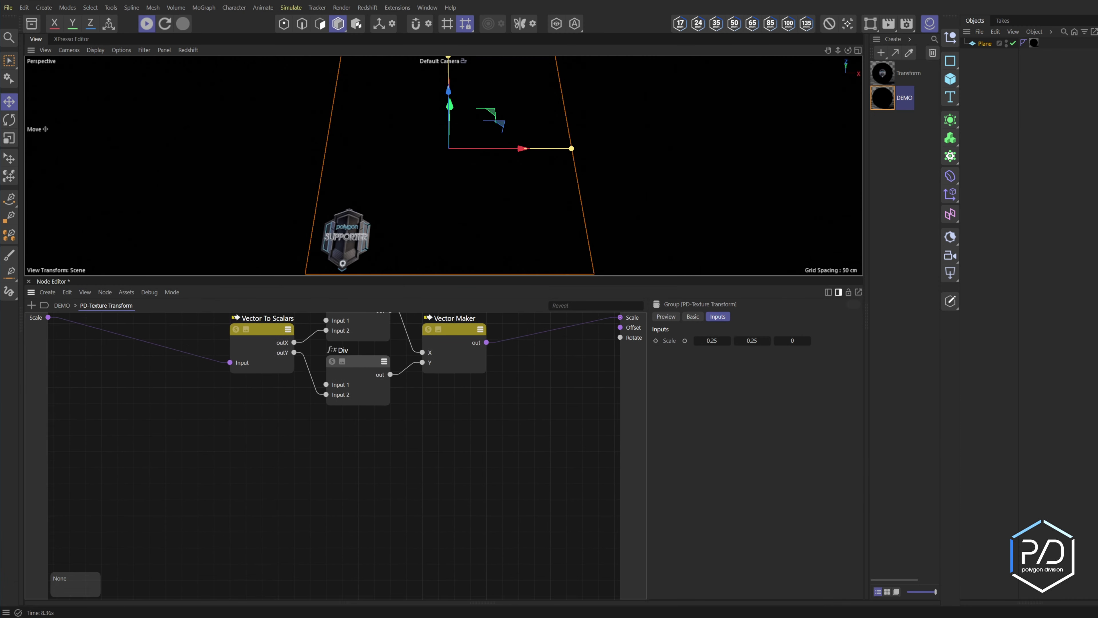
{"action": "middle_click_drag", "start_coordinate": [272, 479], "coordinate": [280, 447]}
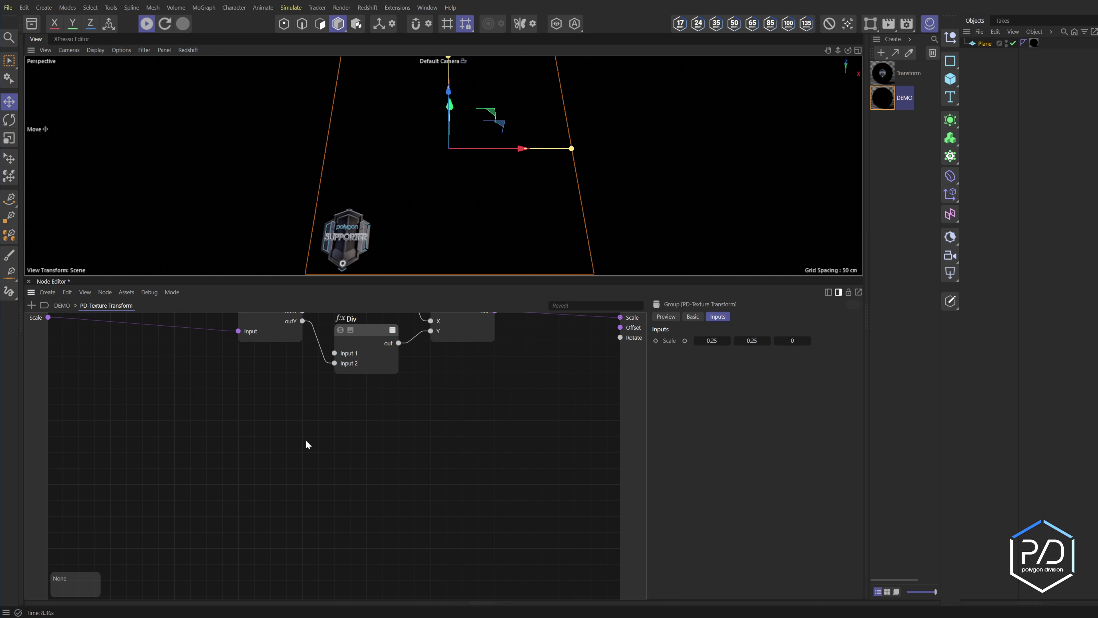
{"action": "type", "text": "c"}
{"action": "type", "text": "div"}
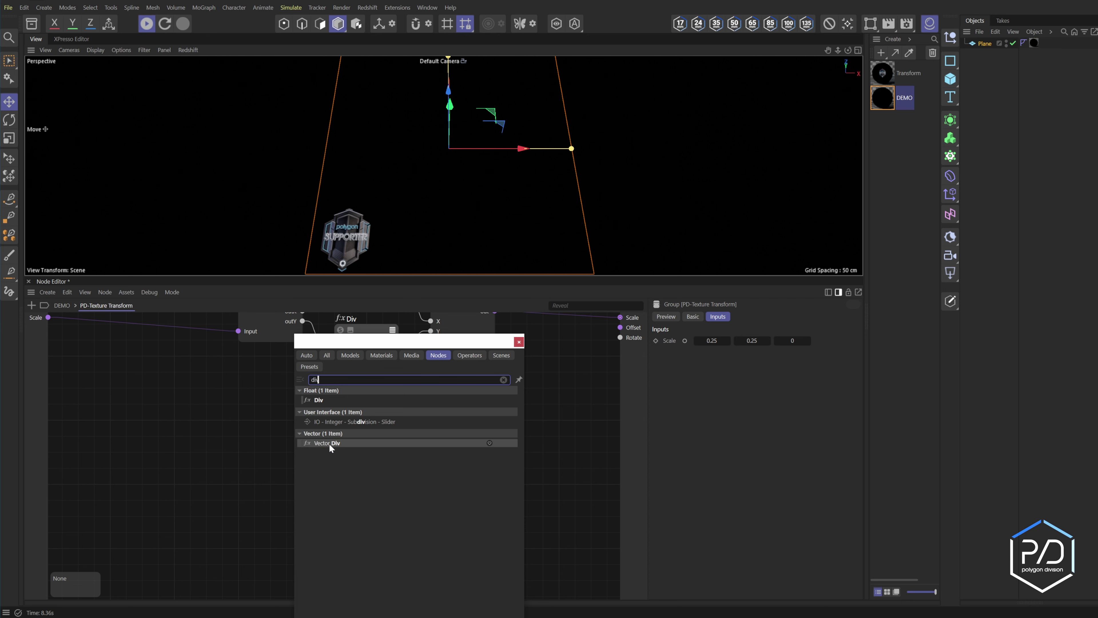
{"action": "left_click", "coordinate": [329, 444]}
{"action": "left_click", "coordinate": [264, 440]}
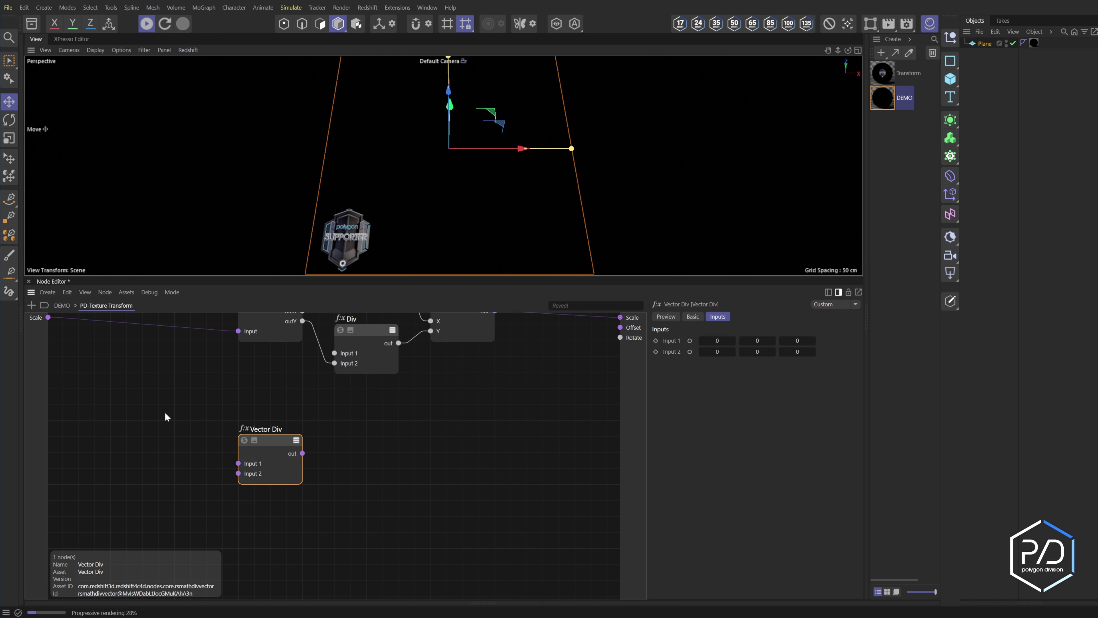
- Connect the group's Scale input to Input 1 of Vector Div and set its Input 2 to 2 in X and Y
{"action": "left_click_drag", "start_coordinate": [48, 317], "coordinate": [238, 464]}
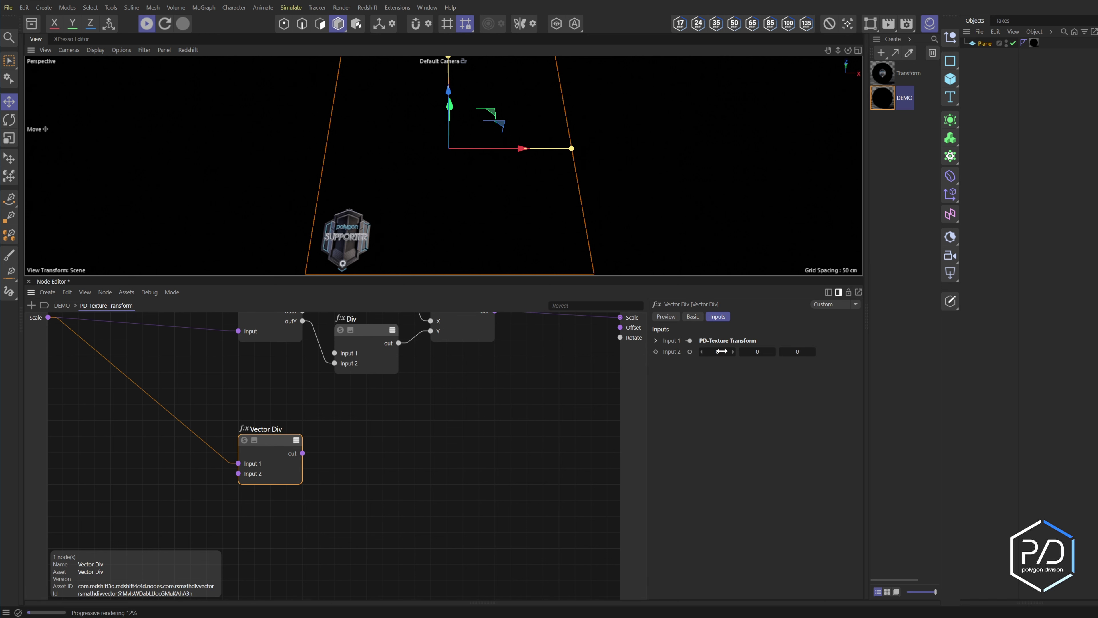
{"action": "left_click", "coordinate": [721, 351]}
{"action": "type", "text": "2"}
{"action": "key", "text": "Tab"}
{"action": "type", "text": "2"}
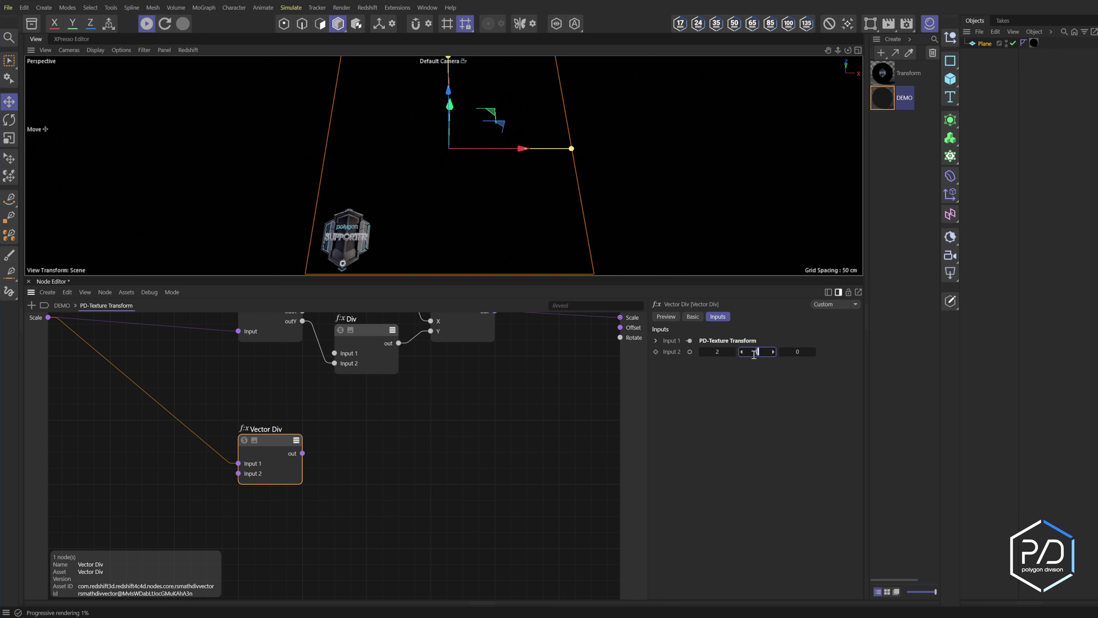
{"action": "left_click_drag", "start_coordinate": [270, 440], "coordinate": [206, 426]}
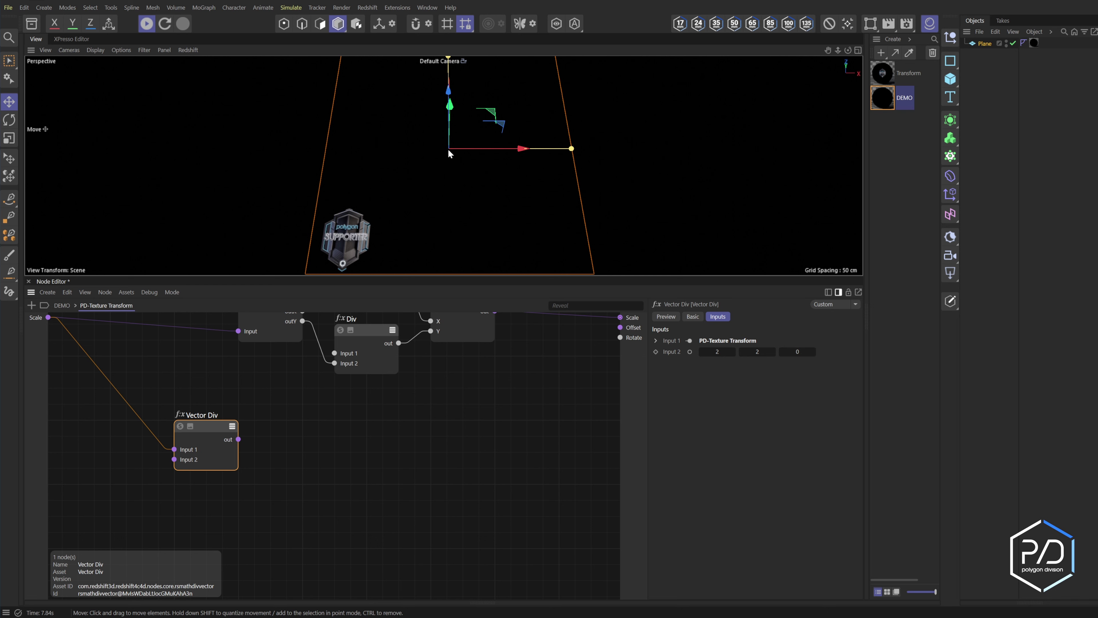
- Add a Value node with the Vector data type and set its input to 0.5 in X and Y
{"action": "double_click", "coordinate": [288, 421]}
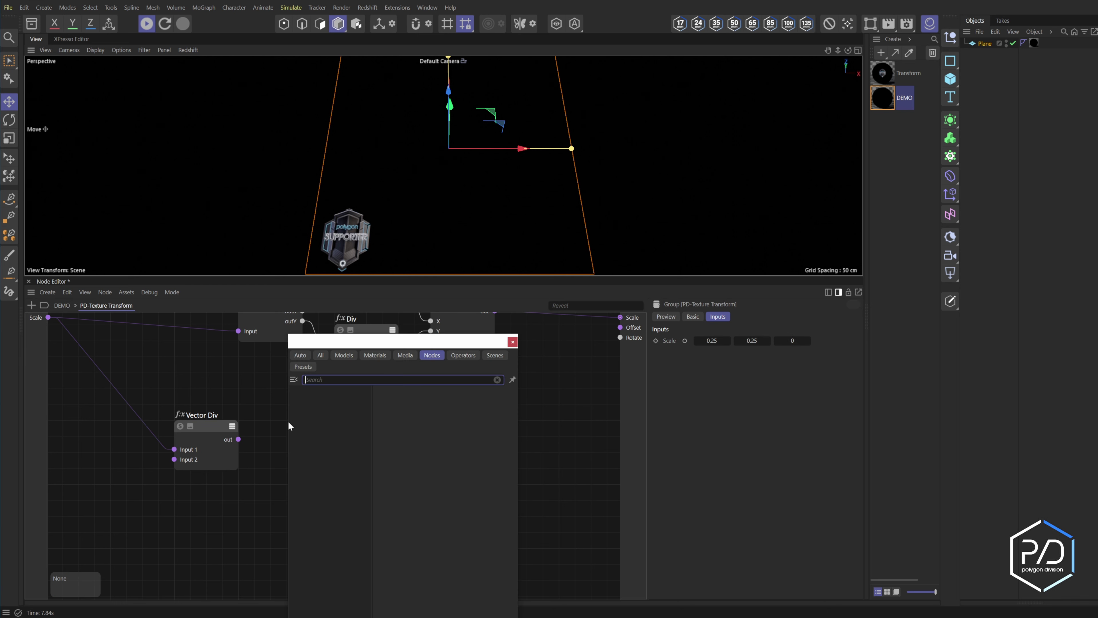
{"action": "type", "text": "value"}
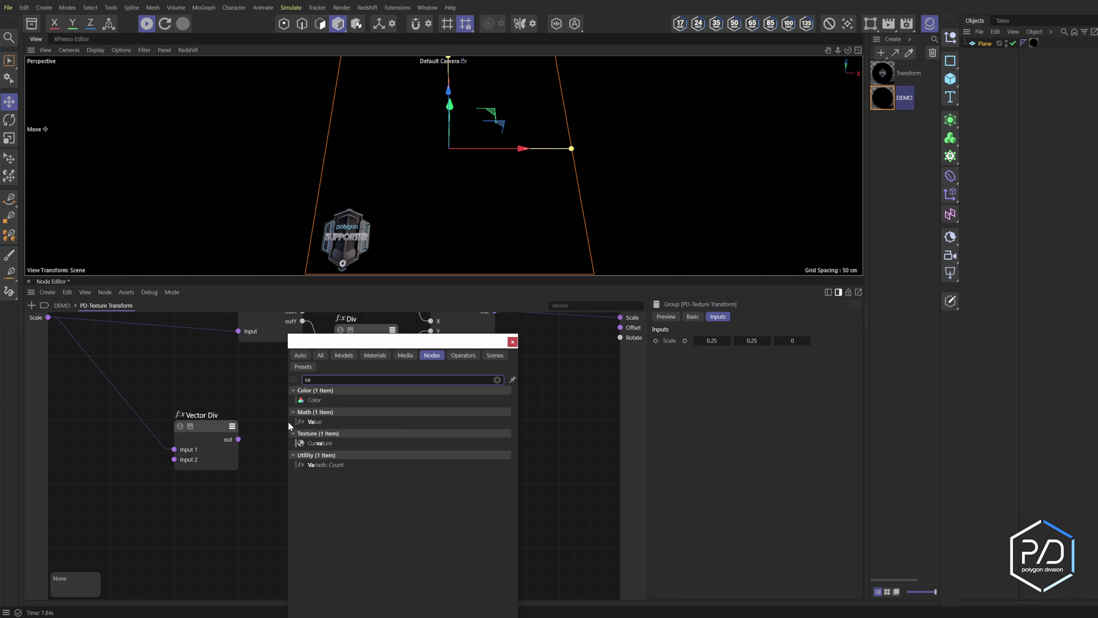
{"action": "key", "text": "Return"}
{"action": "left_click", "coordinate": [732, 341]}
{"action": "left_click", "coordinate": [731, 477]}
{"action": "left_click", "coordinate": [730, 350]}
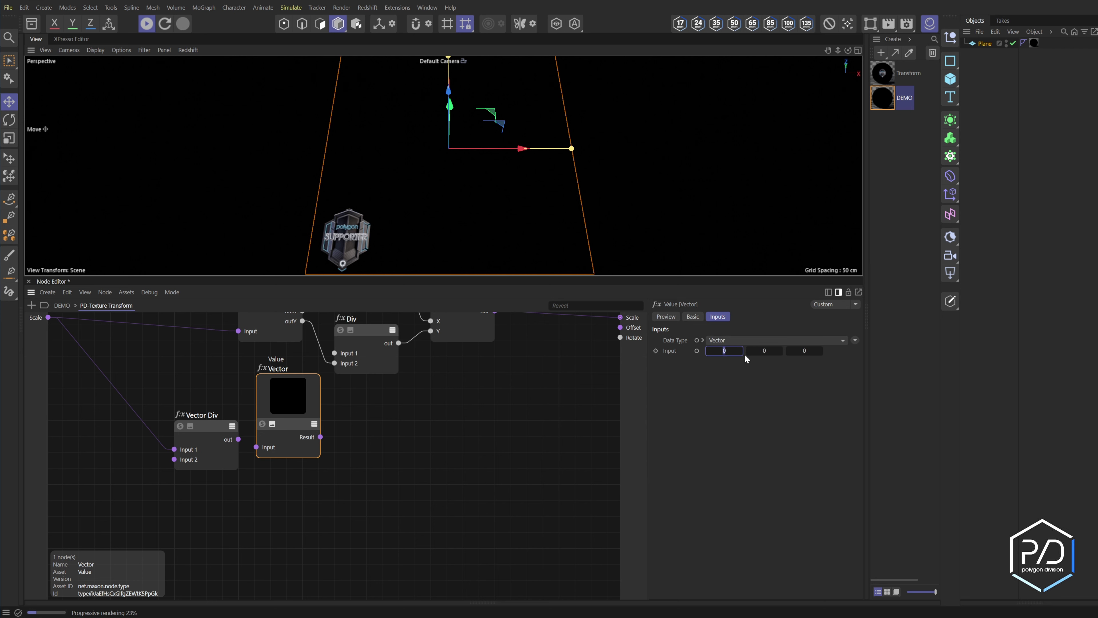
{"action": "type", "text": "0.5"}
{"action": "key", "text": "Tab"}
{"action": "type", "text": "0.5"}
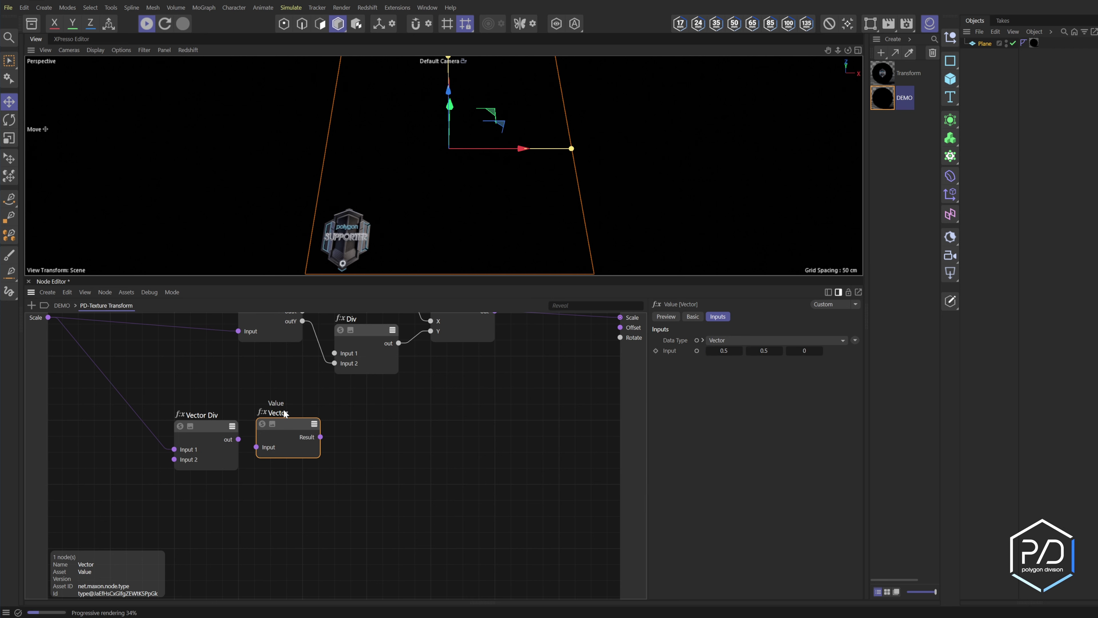
- Rename the vector Value node as 0.5 and place it directly above Vector Div
{"action": "double_click", "coordinate": [283, 412]}
{"action": "type", "text": "0.5"}
{"action": "key", "text": "Return"}
{"action": "left_click_drag", "start_coordinate": [285, 431], "coordinate": [204, 374]}
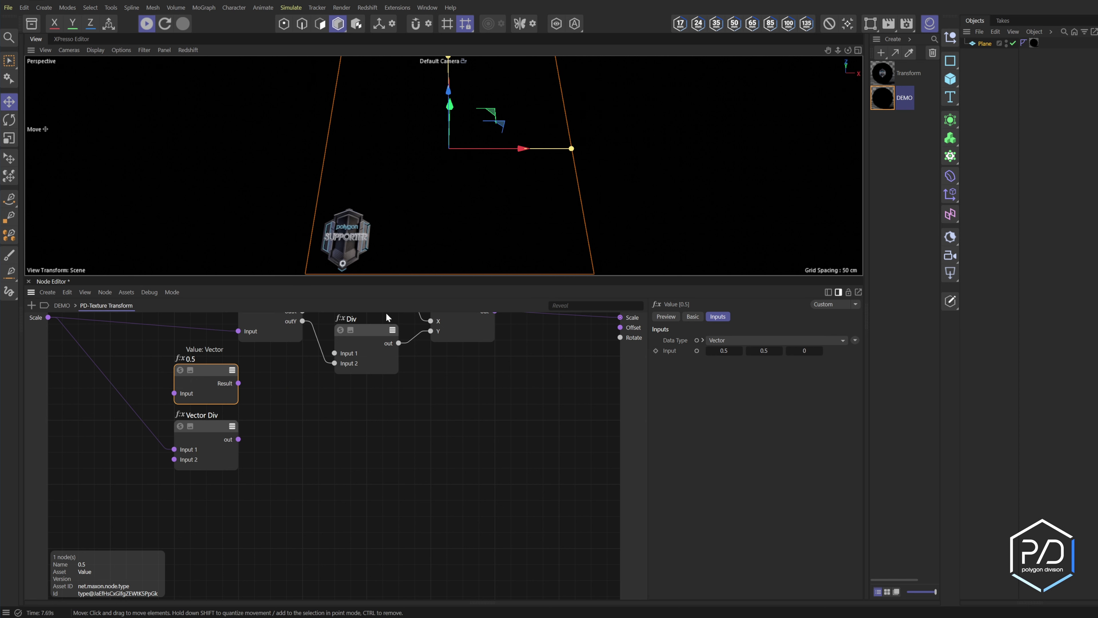
- Add a Vector Sub node with the 0.5 node feeding Input 1 and Vector Div feeding Input 2
{"action": "double_click", "coordinate": [314, 436]}
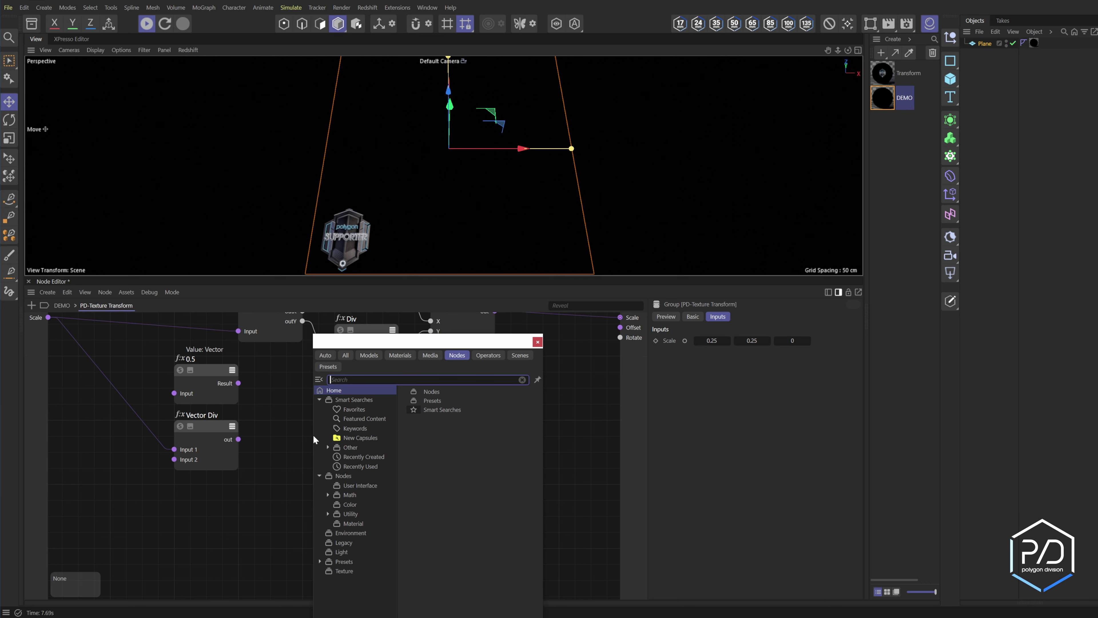
{"action": "type", "text": "sub"}
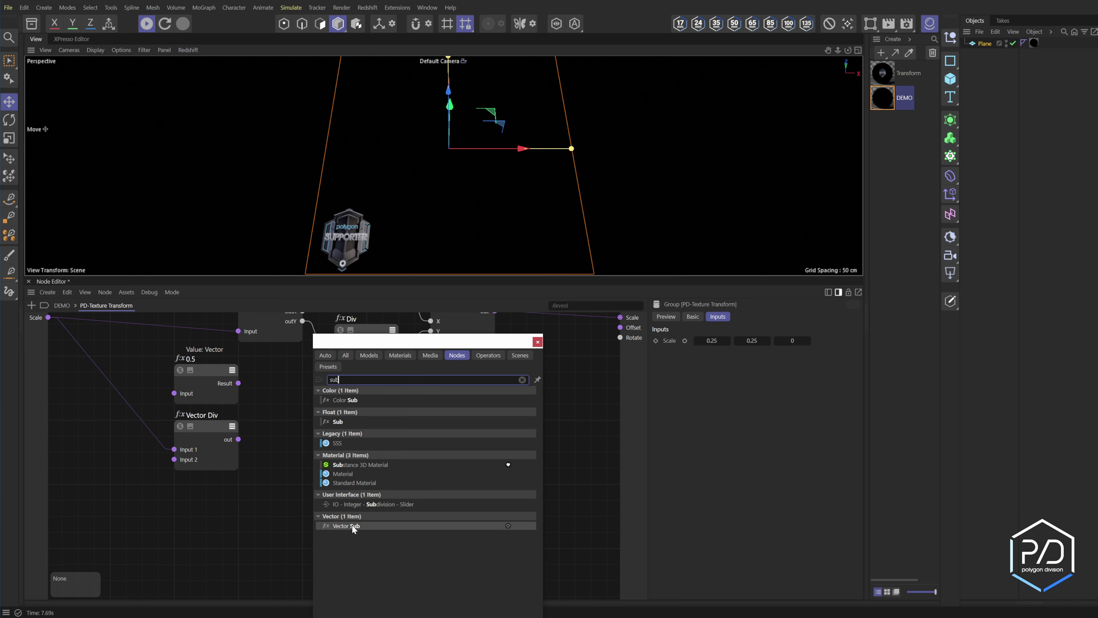
{"action": "left_click", "coordinate": [352, 524]}
{"action": "mouse_move", "coordinate": [238, 383]}
{"action": "left_mouse_down"}
{"action": "mouse_move", "coordinate": [266, 415]}
{"action": "mouse_move", "coordinate": [271, 443]}
{"action": "left_mouse_up"}
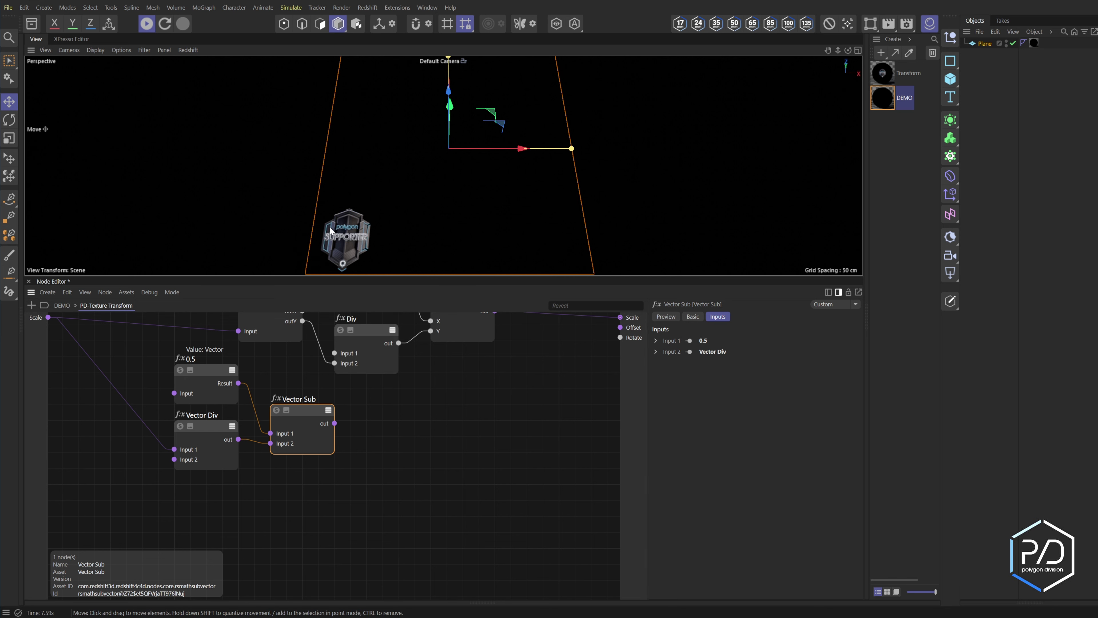
- Add a Vector Mul node that multiplies the Vector Sub output by -1 in X and Y, and connect it to the group's Offset
{"action": "double_click", "coordinate": [390, 422]}
{"action": "type", "text": "mul"}
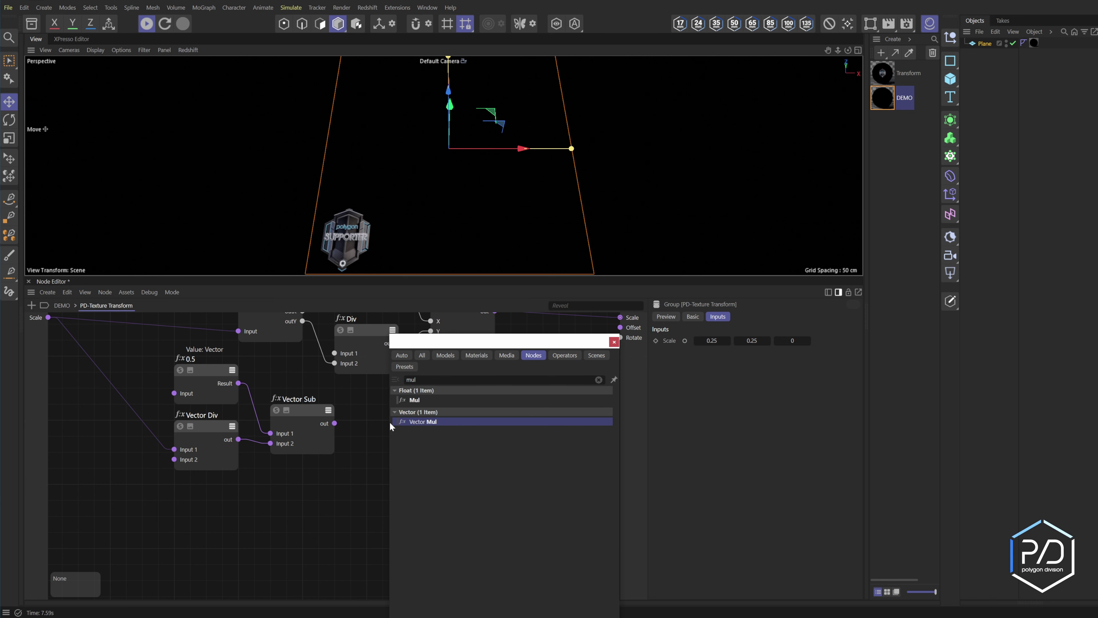
{"action": "key", "text": "Return"}
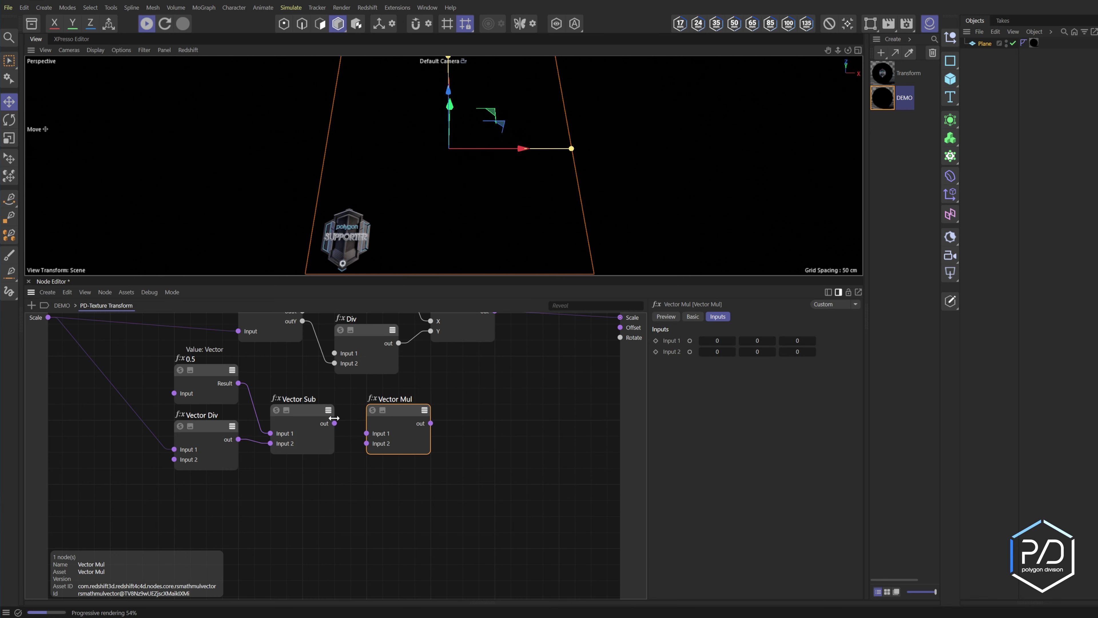
{"action": "left_click_drag", "start_coordinate": [335, 423], "coordinate": [367, 433]}
{"action": "double_click", "coordinate": [716, 351]}
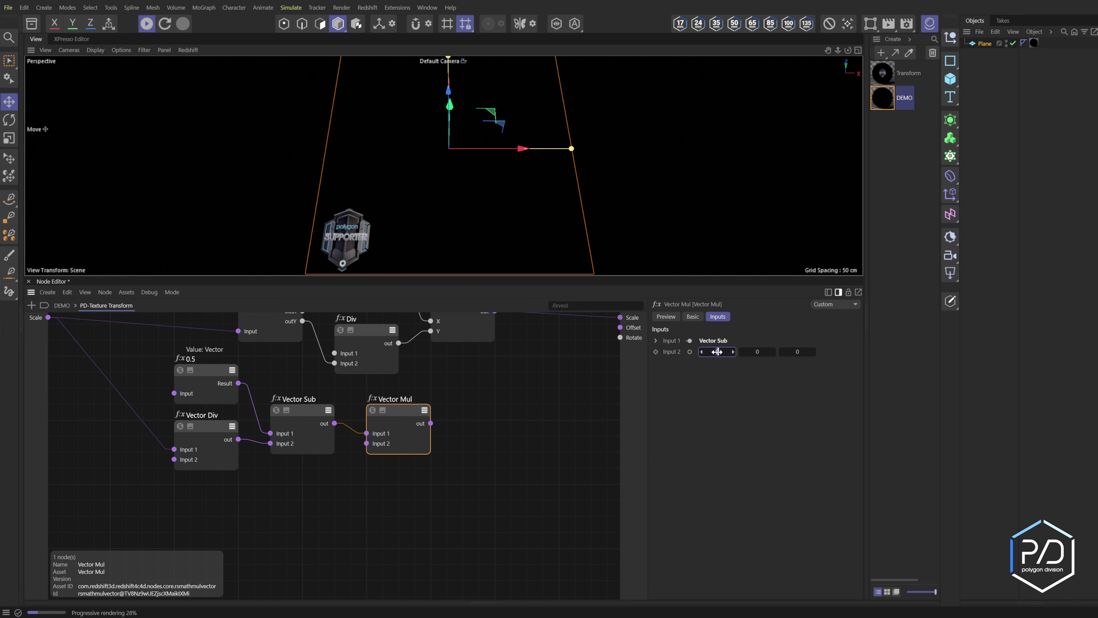
{"action": "type", "text": "-1"}
{"action": "key", "text": "Tab"}
{"action": "type", "text": "-1"}
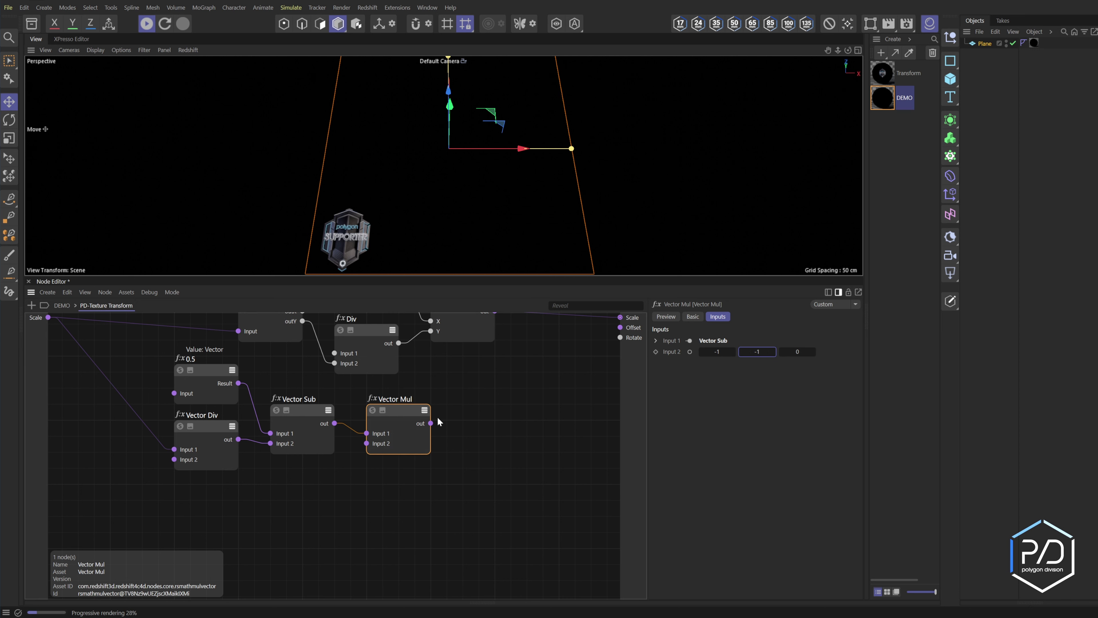
{"action": "left_click_drag", "start_coordinate": [430, 423], "coordinate": [620, 327]}
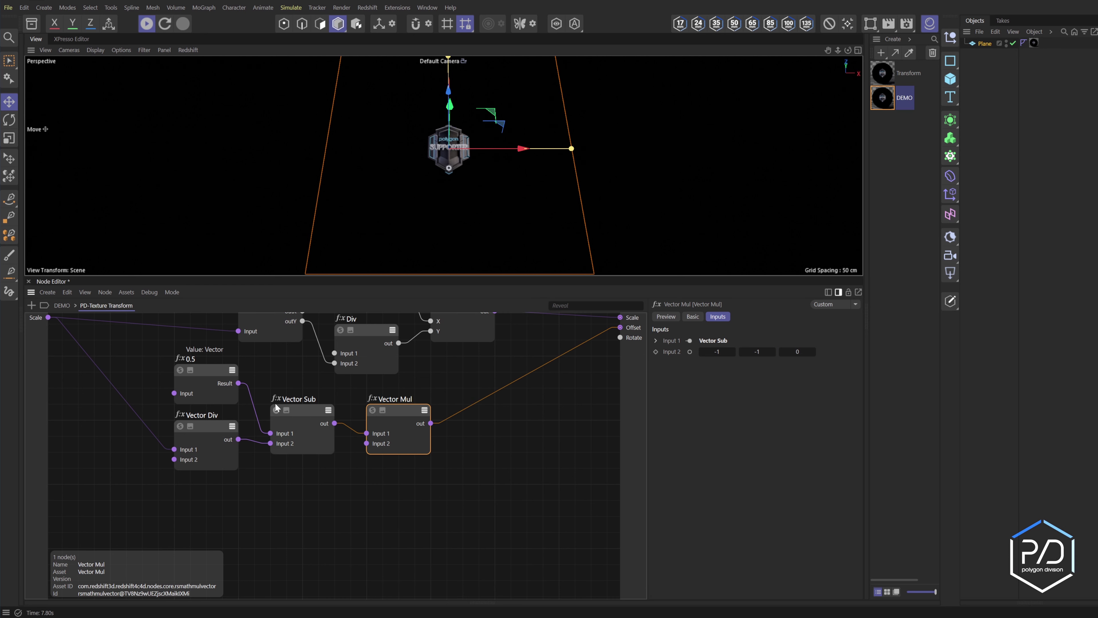
- From the DEMO level, test the group's Scale at 0.5 in X and Y, and restore it to 0.25
{"action": "left_click", "coordinate": [64, 306]}
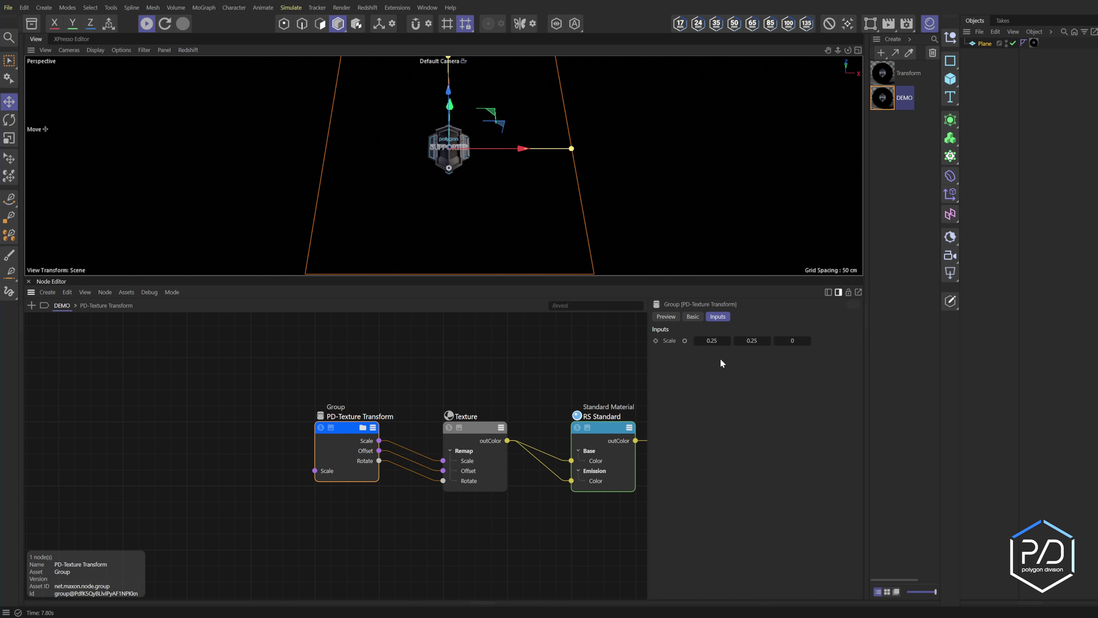
{"action": "left_click", "coordinate": [765, 341]}
{"action": "type", "text": "0.5"}
{"action": "key", "text": "Return"}
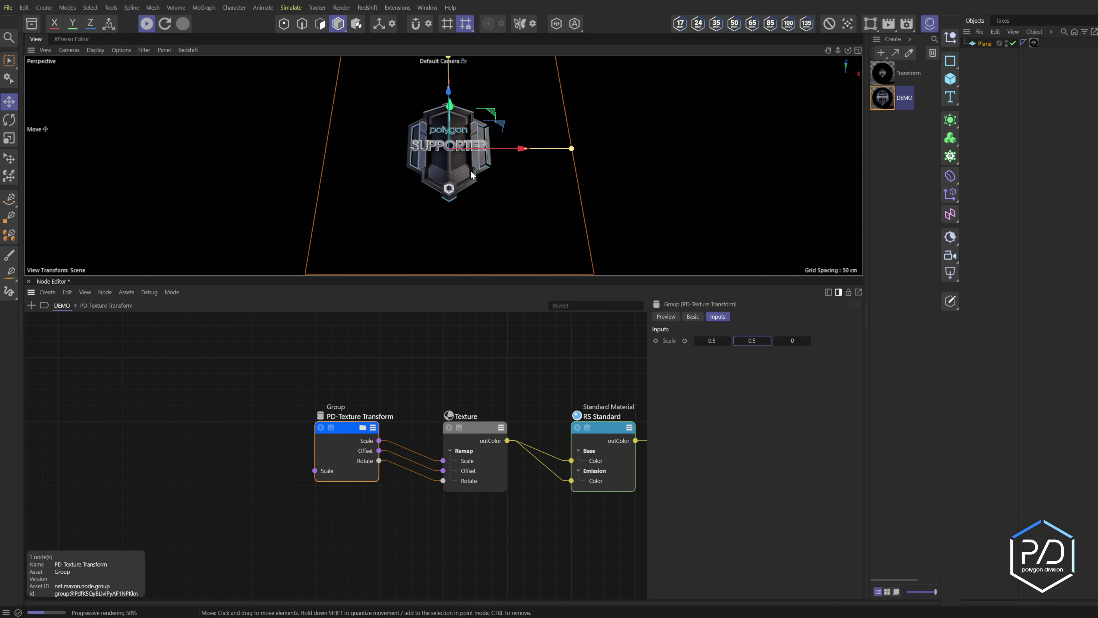
{"action": "key", "text": "ctrl+z"}
{"action": "left_click", "coordinate": [713, 340]}
{"action": "type", "text": "0.25"}
{"action": "key", "text": "Return"}
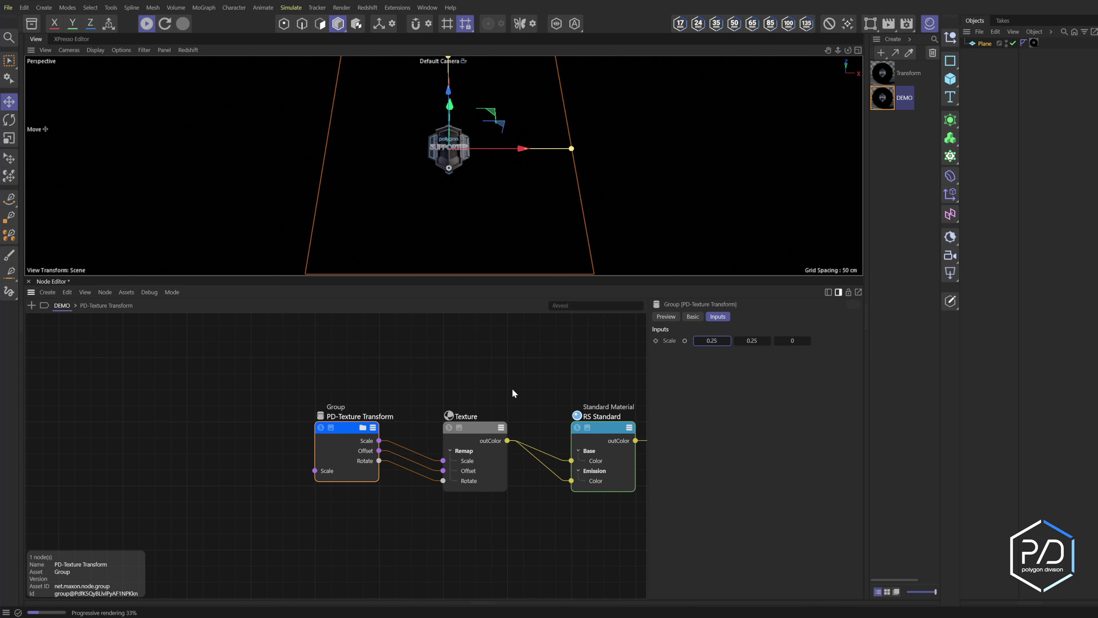
- Review the node network inside the PD-Texture Transform group and return to the DEMO level
{"action": "left_click", "coordinate": [362, 429]}
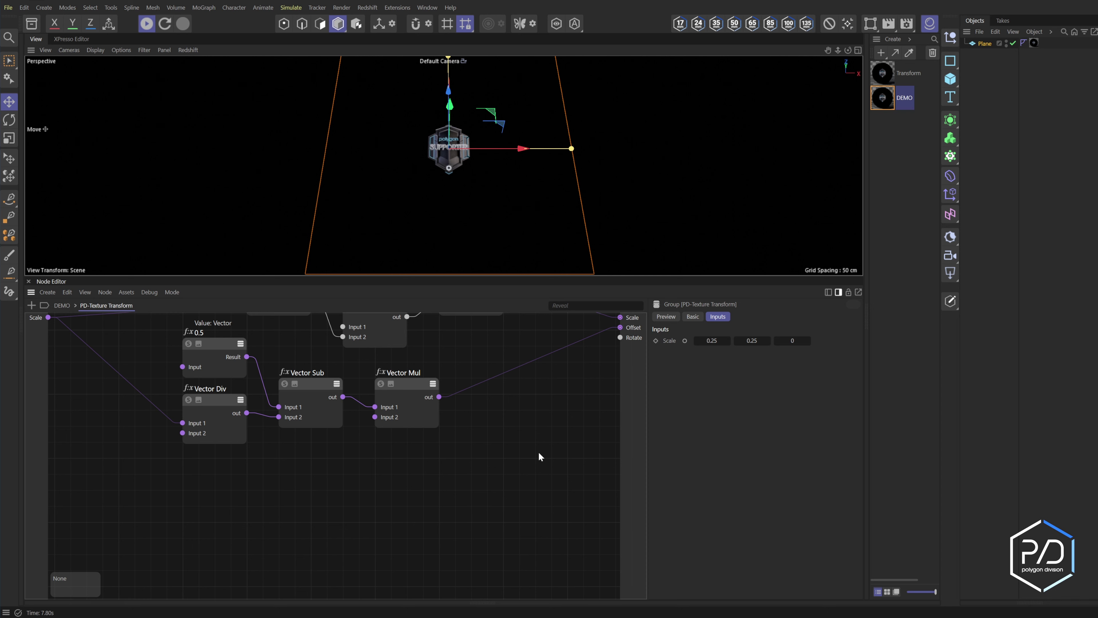
{"action": "left_click", "coordinate": [62, 306]}
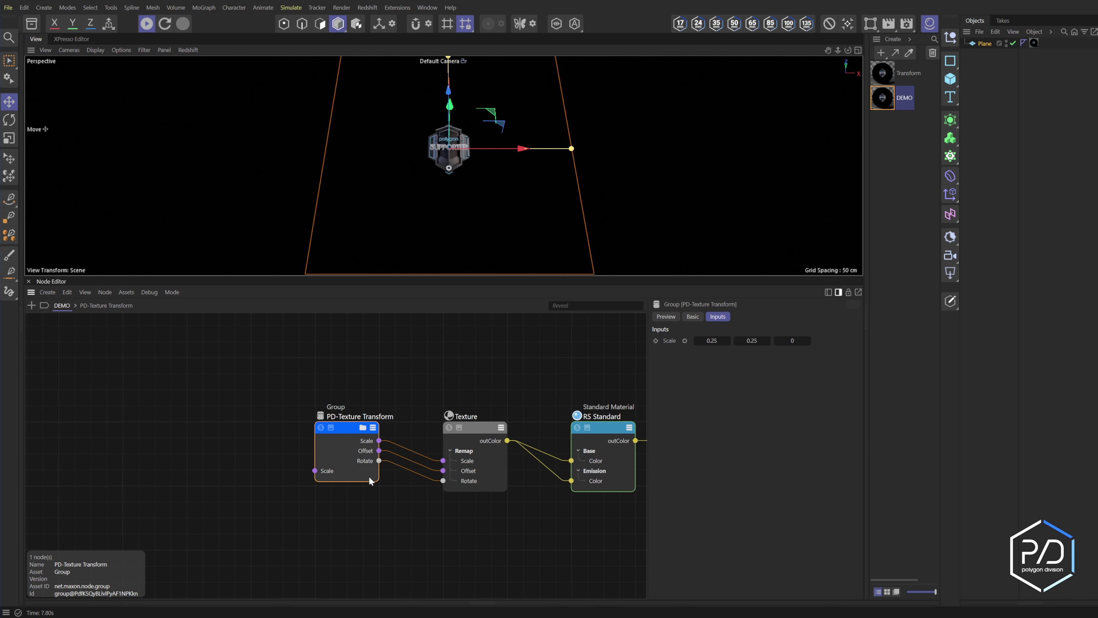
- Disconnect the group's Rotate from the Texture node, test the Texture's own Rotate at about 168, and reset it
{"action": "left_click", "coordinate": [399, 466]}
{"action": "left_click", "coordinate": [369, 469]}
{"action": "left_click", "coordinate": [475, 471]}
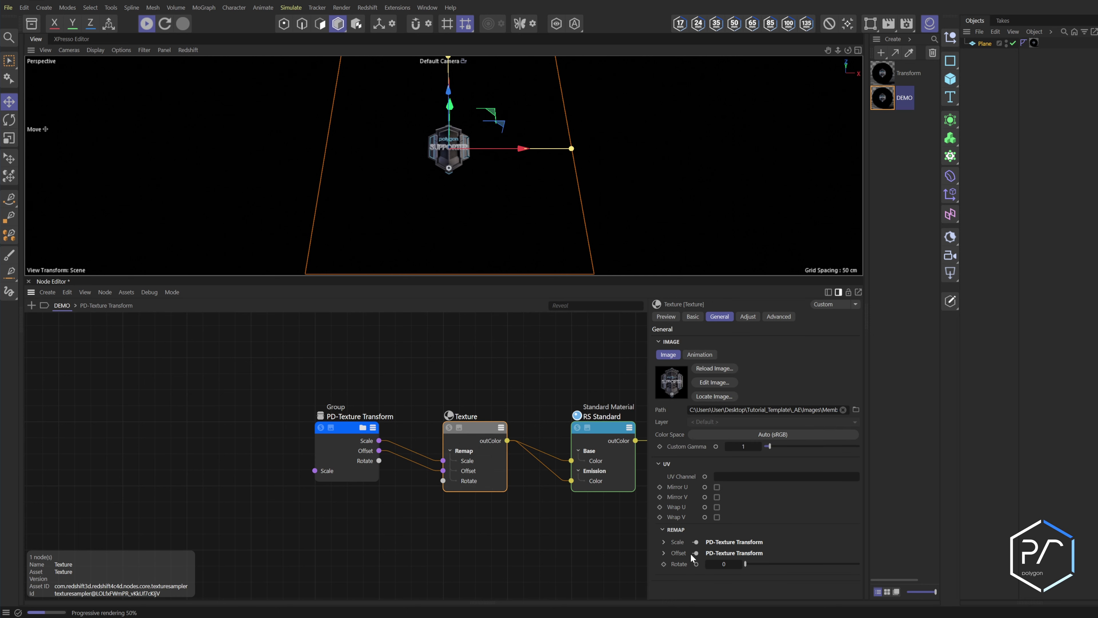
{"action": "left_click_drag", "start_coordinate": [746, 563], "coordinate": [798, 564]}
{"action": "double_click", "coordinate": [723, 564]}
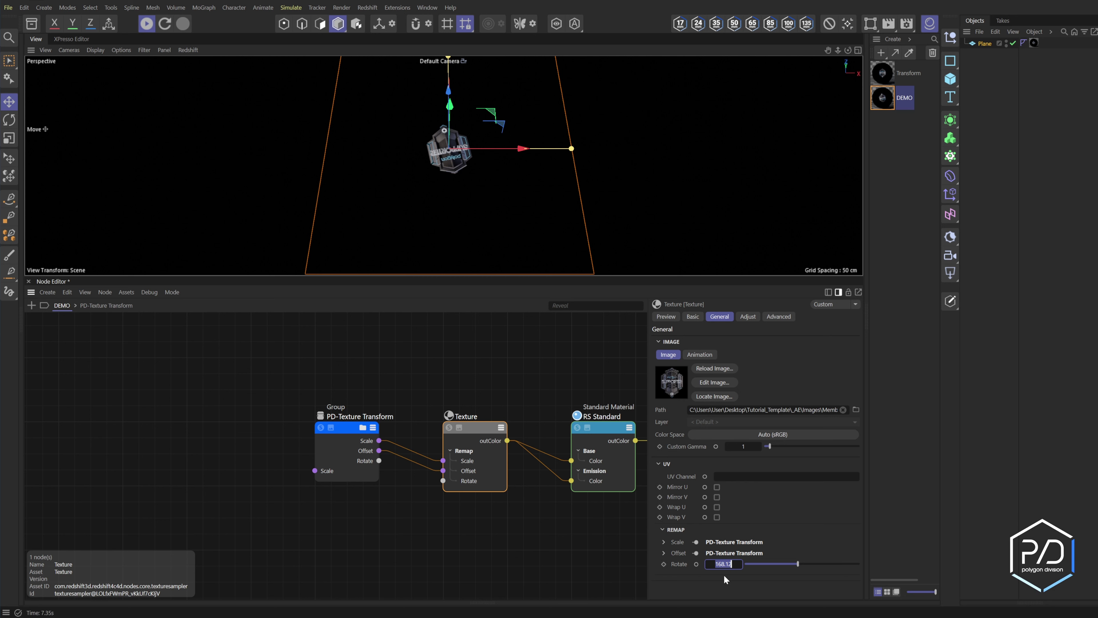
{"action": "key", "text": "Return"}
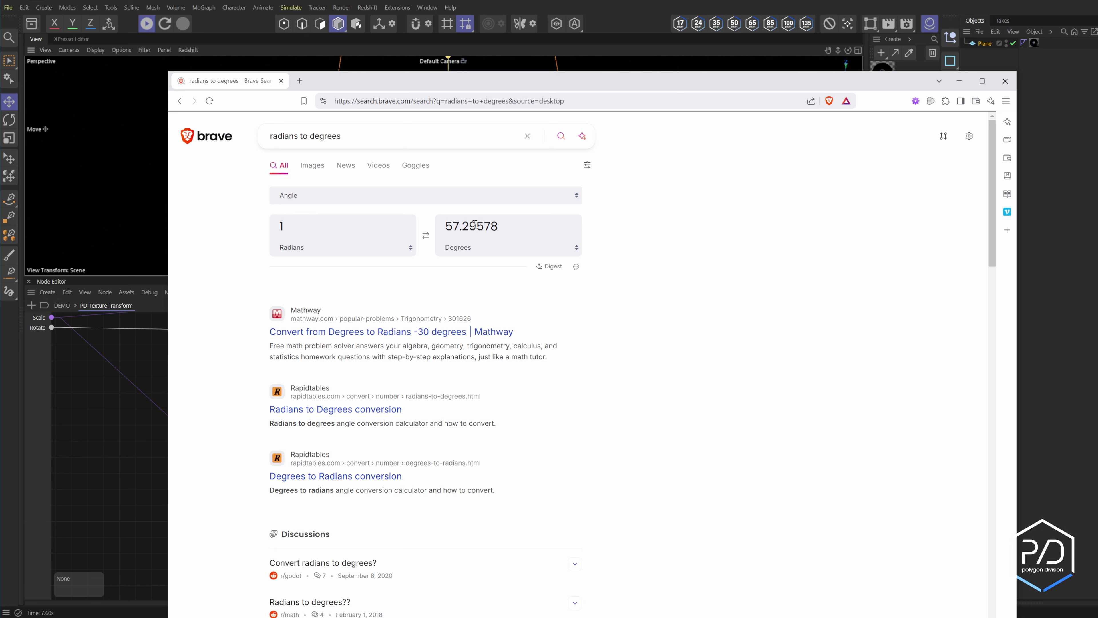
- Add a Mul node named Degrees to Radians that multiplies the group's Rotate input by 57.2957 and feeds the Rotate output
{"action": "left_click_drag", "start_coordinate": [490, 225], "coordinate": [445, 226]}
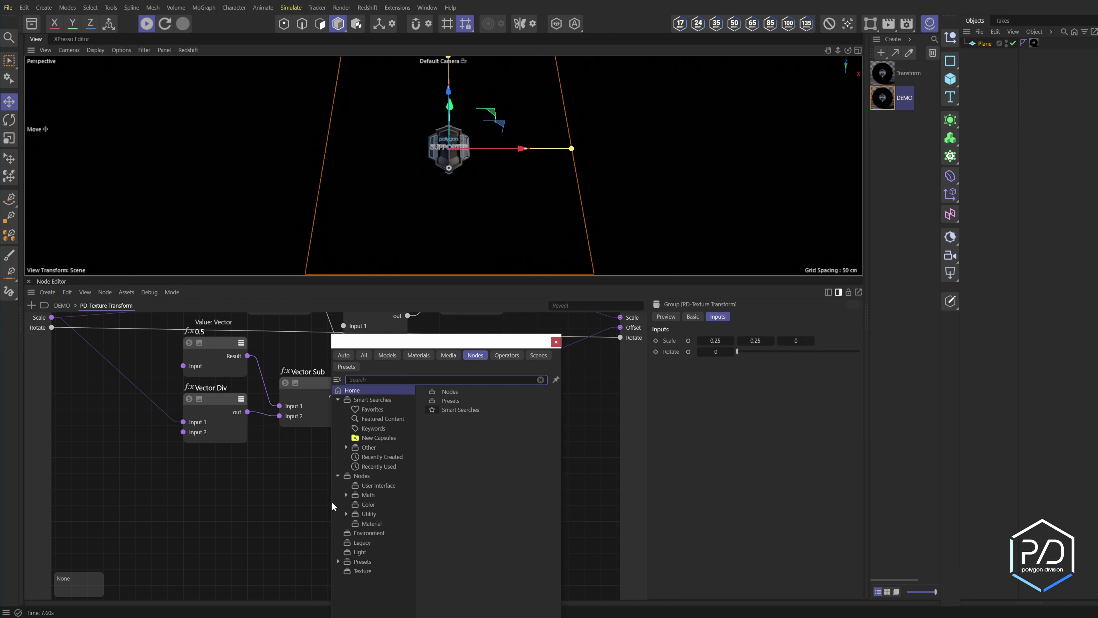
{"action": "type", "text": "mul"}
{"action": "key", "text": "Return"}
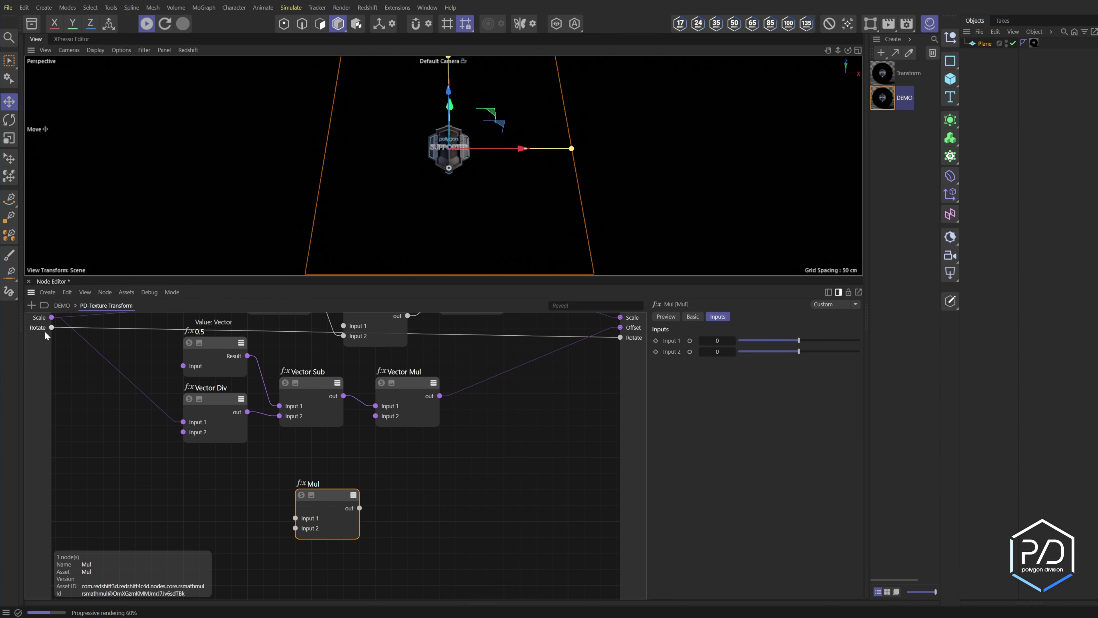
{"action": "left_click_drag", "start_coordinate": [52, 327], "coordinate": [296, 518]}
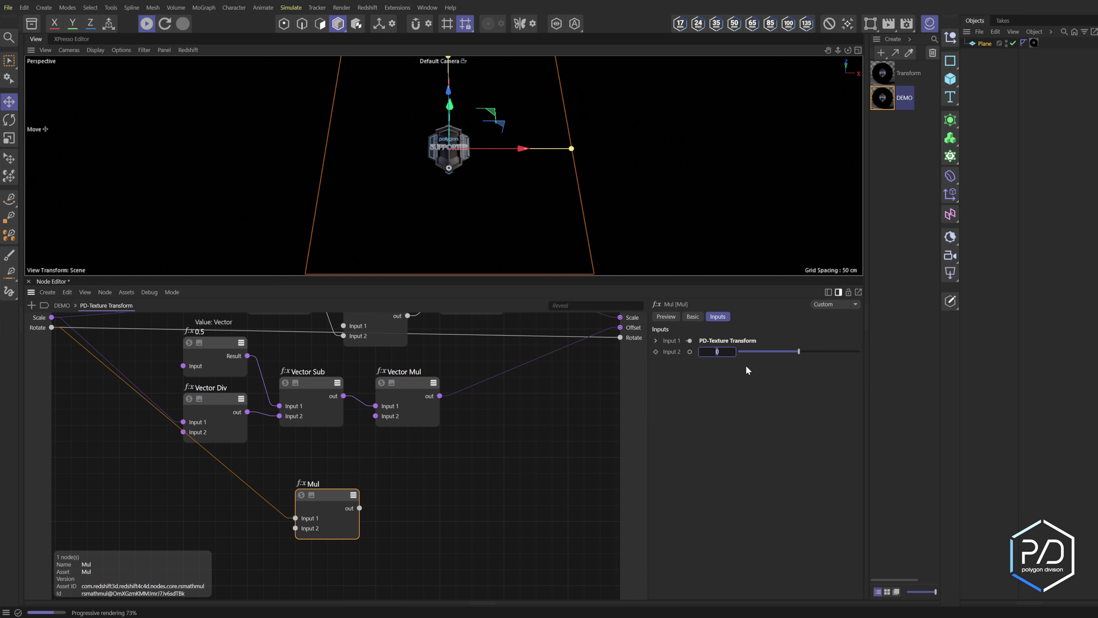
{"action": "type", "text": "57.2957"}
{"action": "key", "text": "Return"}
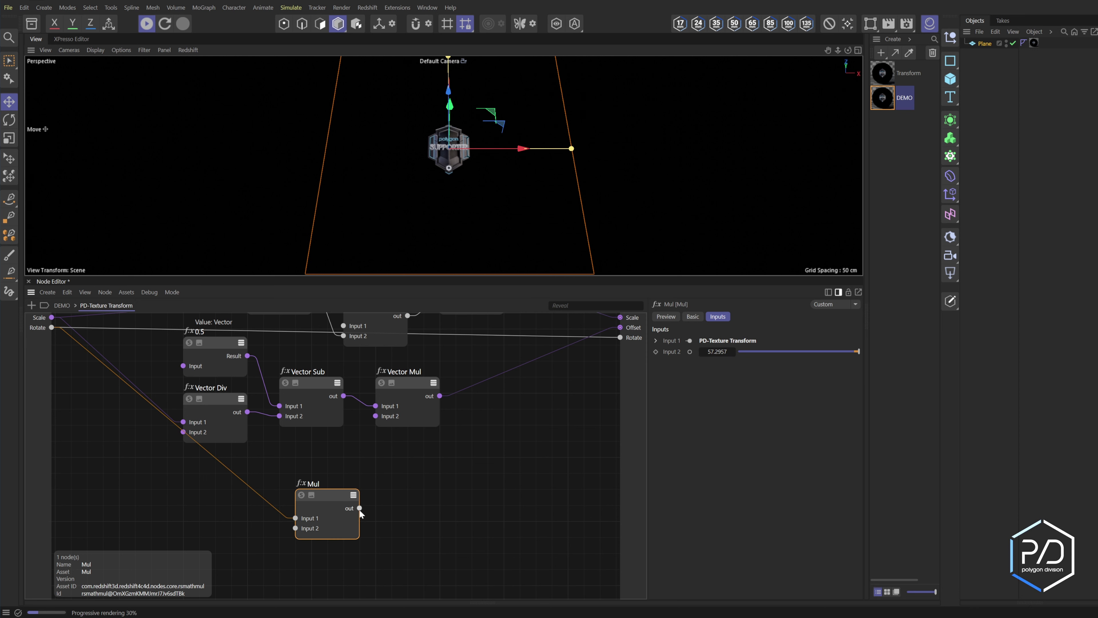
{"action": "left_click_drag", "start_coordinate": [359, 508], "coordinate": [621, 337]}
{"action": "double_click", "coordinate": [313, 484]}
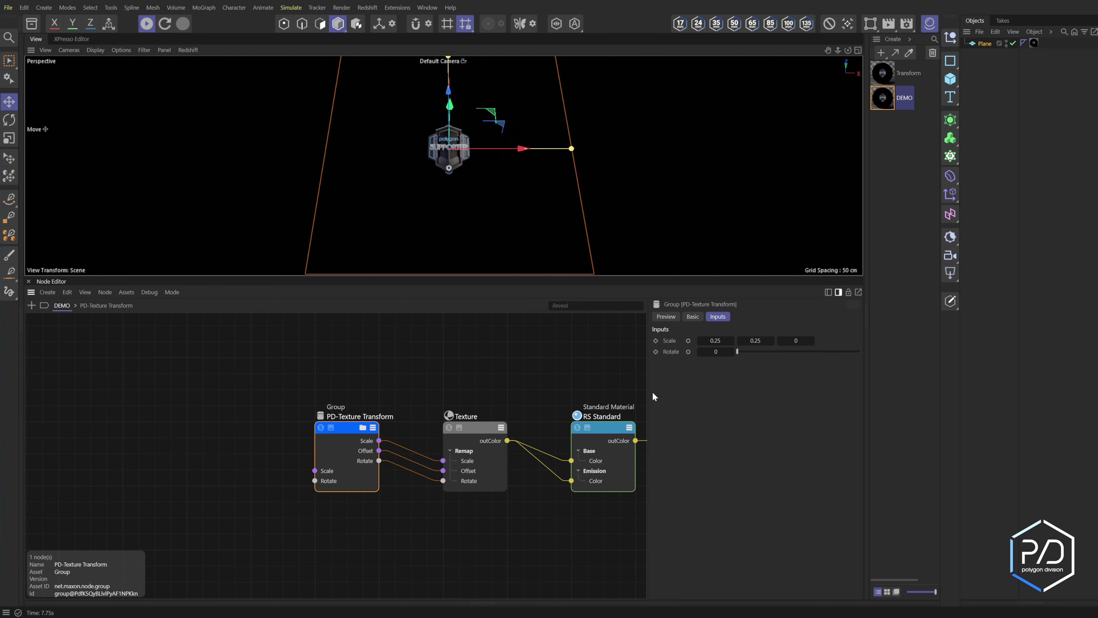
- Test the group's Rotate from the DEMO level, reset it to 0, and reopen the group
{"action": "left_click_drag", "start_coordinate": [765, 352], "coordinate": [737, 355]}
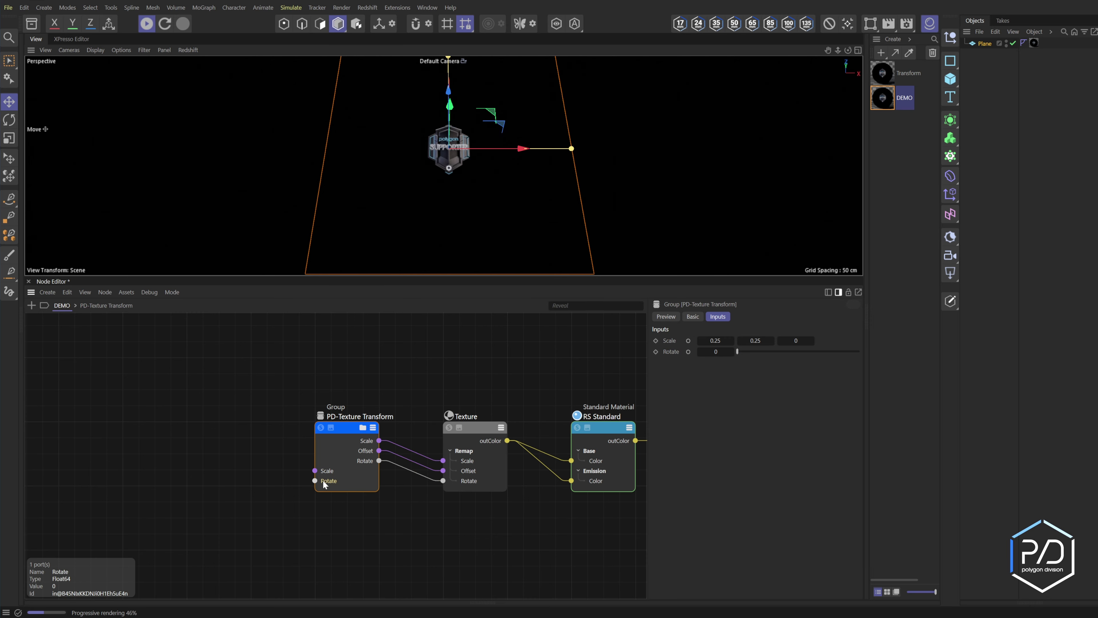
{"action": "double_click", "coordinate": [325, 484]}
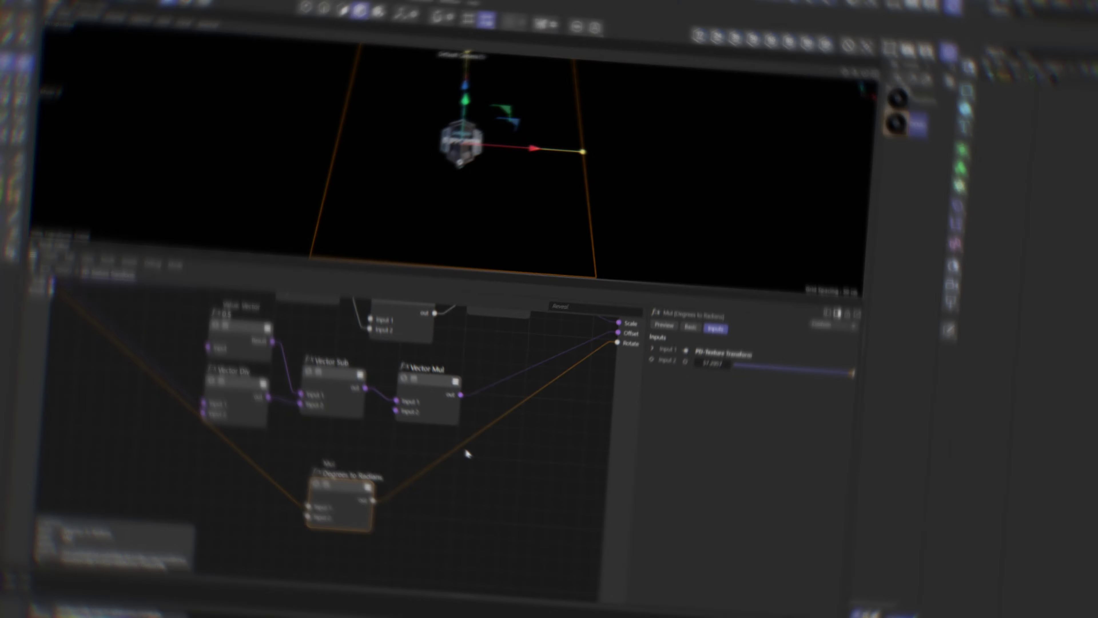
- Add wire rerouters on both sides of Degrees to Radians and move the rotation chain below the other nodes
{"action": "double_click", "coordinate": [480, 443]}
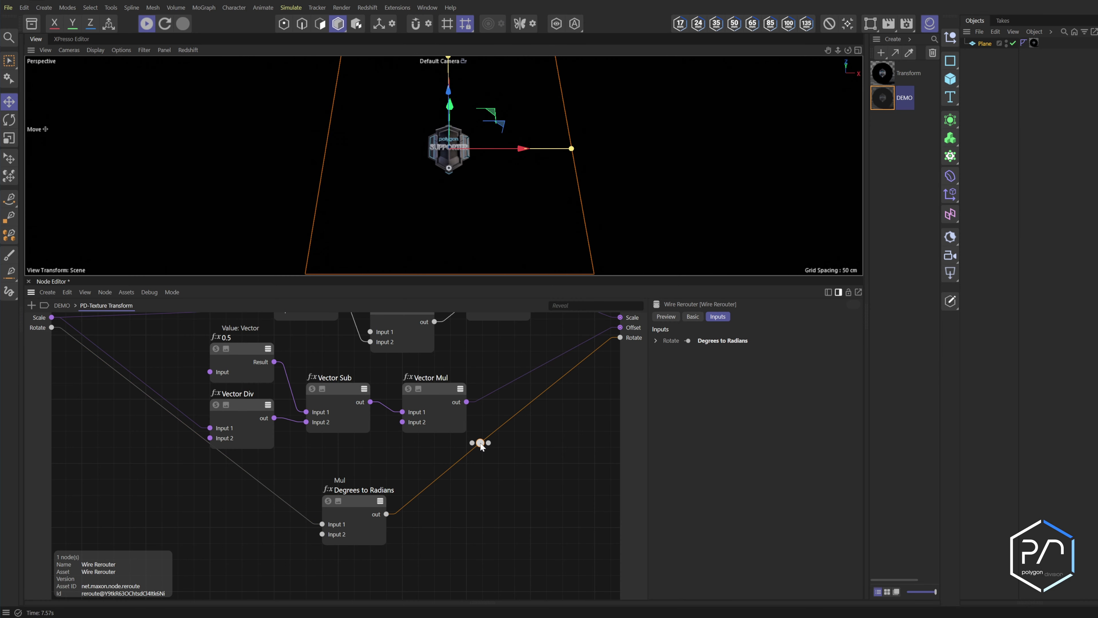
{"action": "left_click_drag", "start_coordinate": [480, 442], "coordinate": [569, 521]}
{"action": "left_click_drag", "start_coordinate": [568, 523], "coordinate": [584, 524]}
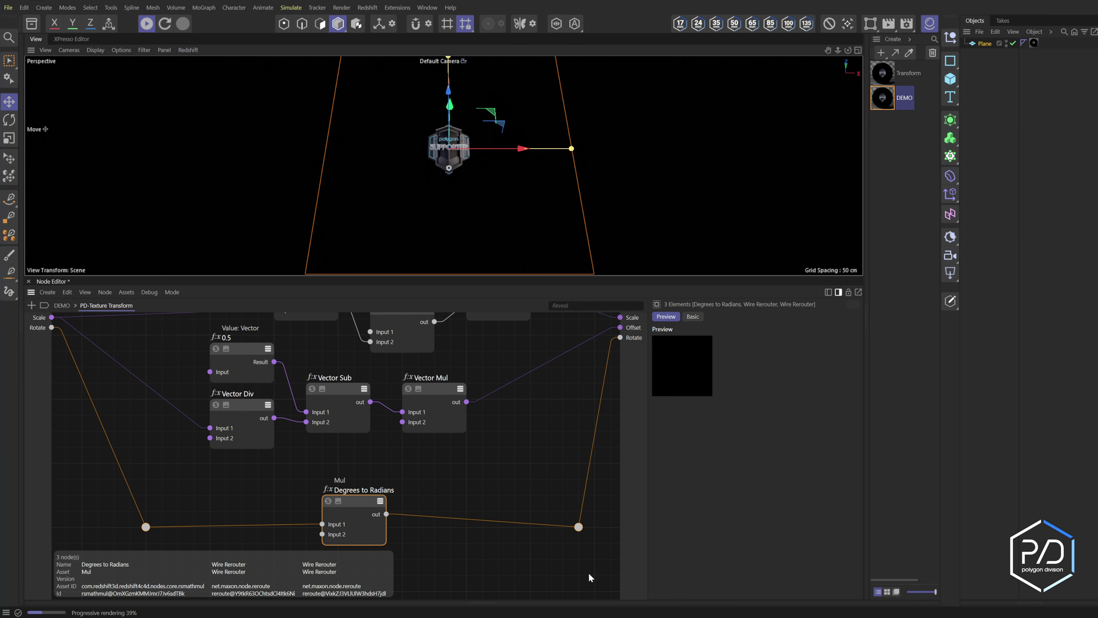
{"action": "left_click_drag", "start_coordinate": [357, 507], "coordinate": [354, 541]}
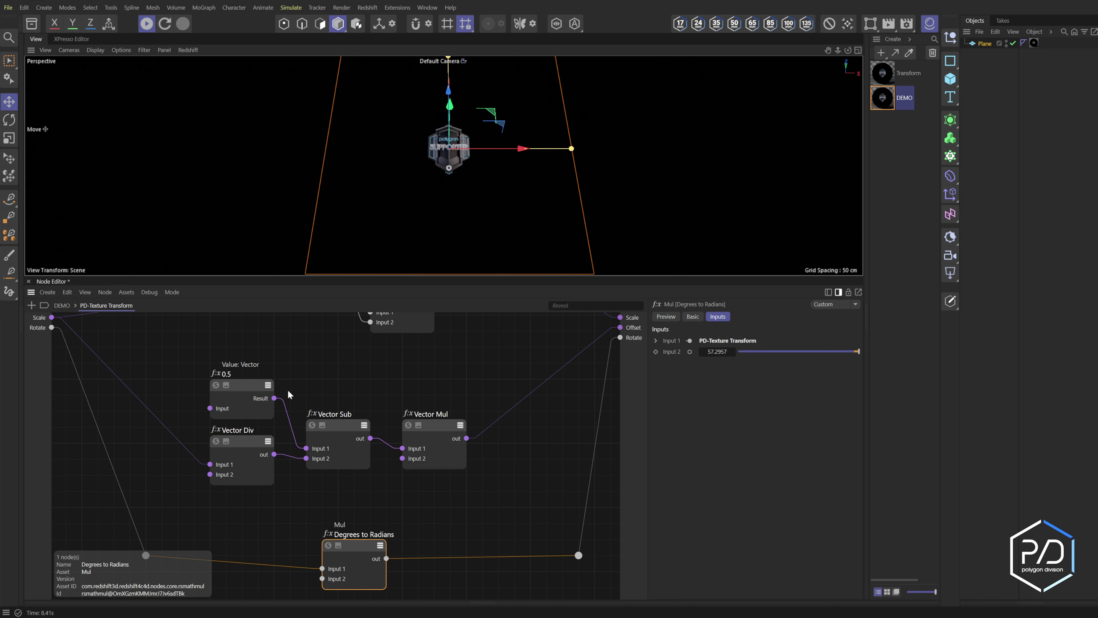
{"action": "left_click", "coordinate": [62, 309]}
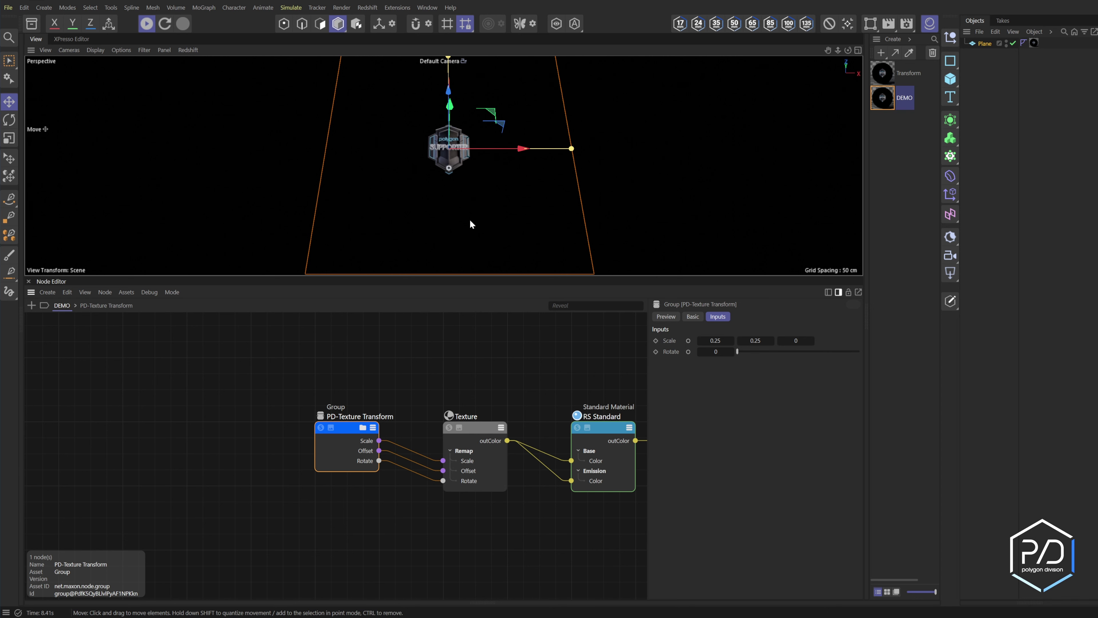
{"action": "left_click", "coordinate": [362, 427]}
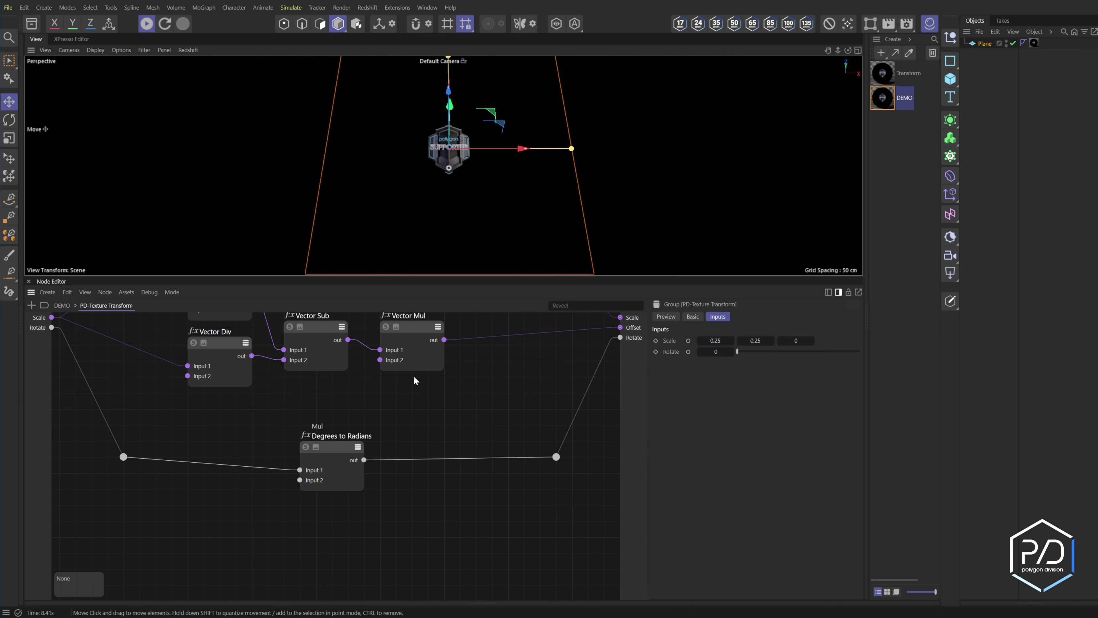
{"action": "left_click_drag", "start_coordinate": [489, 378], "coordinate": [247, 477]}
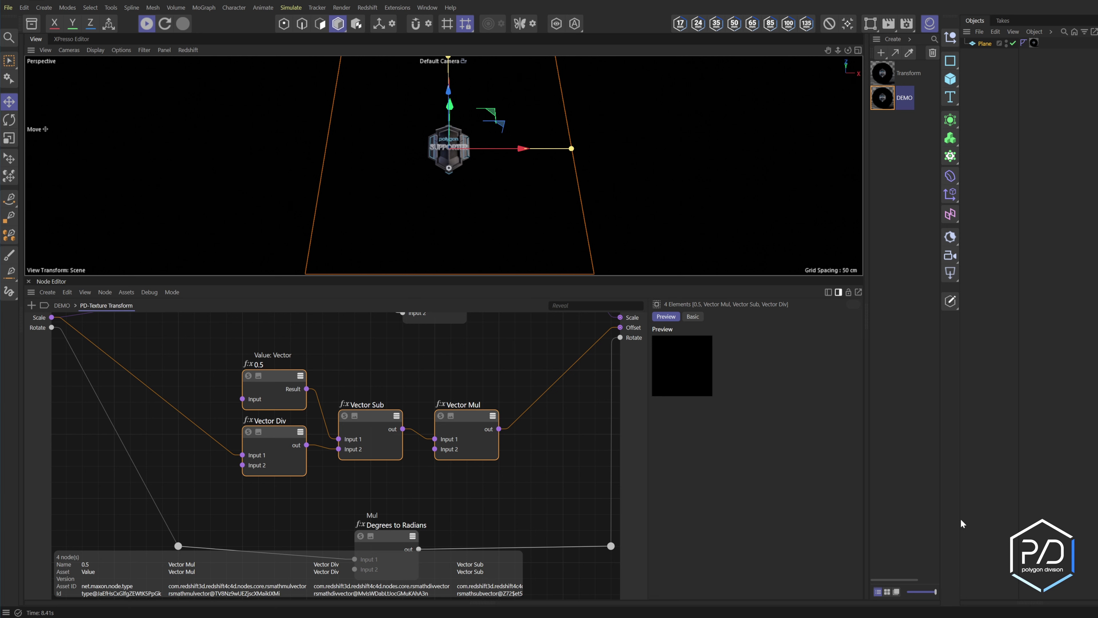
- Add a Vector Sub node after Vector Mul and name it Offset
{"action": "double_click", "coordinate": [538, 436]}
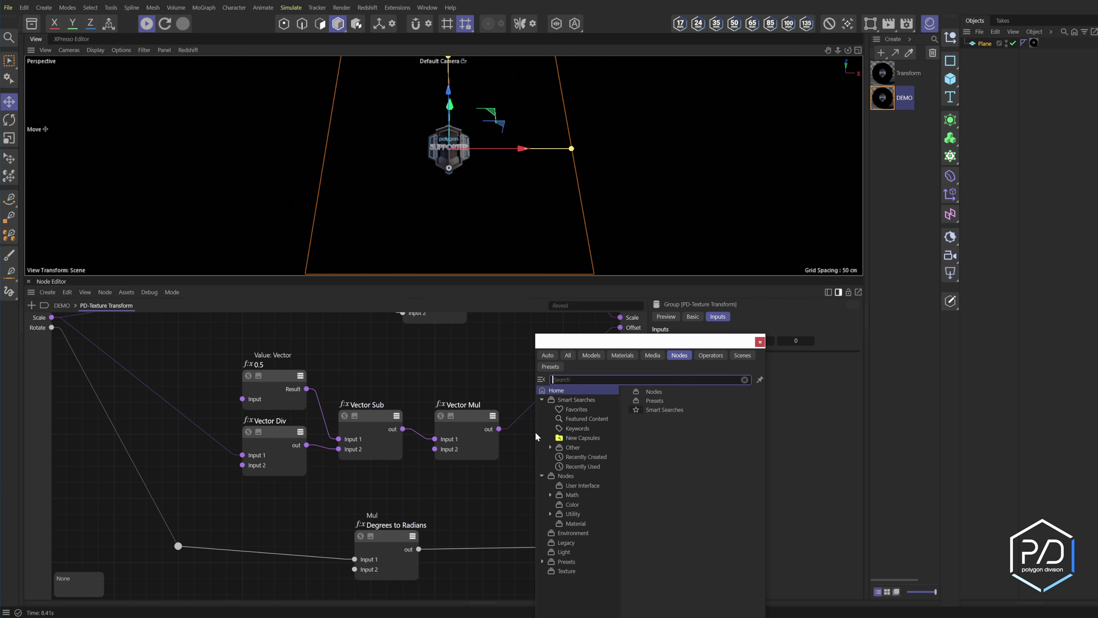
{"action": "type", "text": "sub"}
{"action": "double_click", "coordinate": [566, 526]}
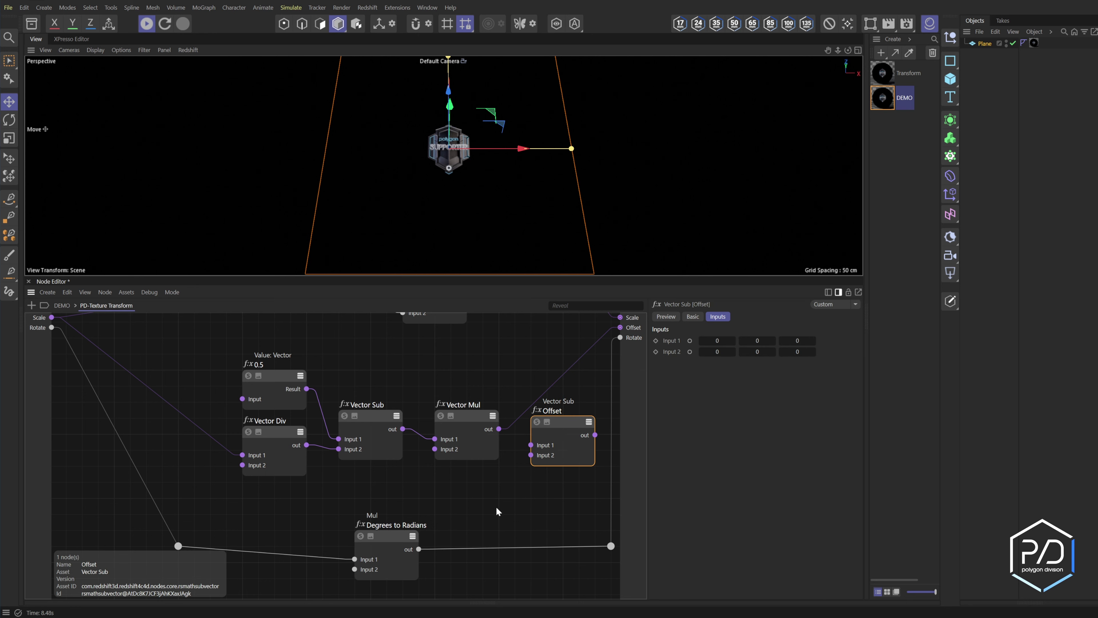
- Add a Value node named Offset and place it directly below Vector Mul
{"action": "double_click", "coordinate": [496, 507]}
{"action": "double_click", "coordinate": [497, 506]}
{"action": "double_click", "coordinate": [484, 498]}
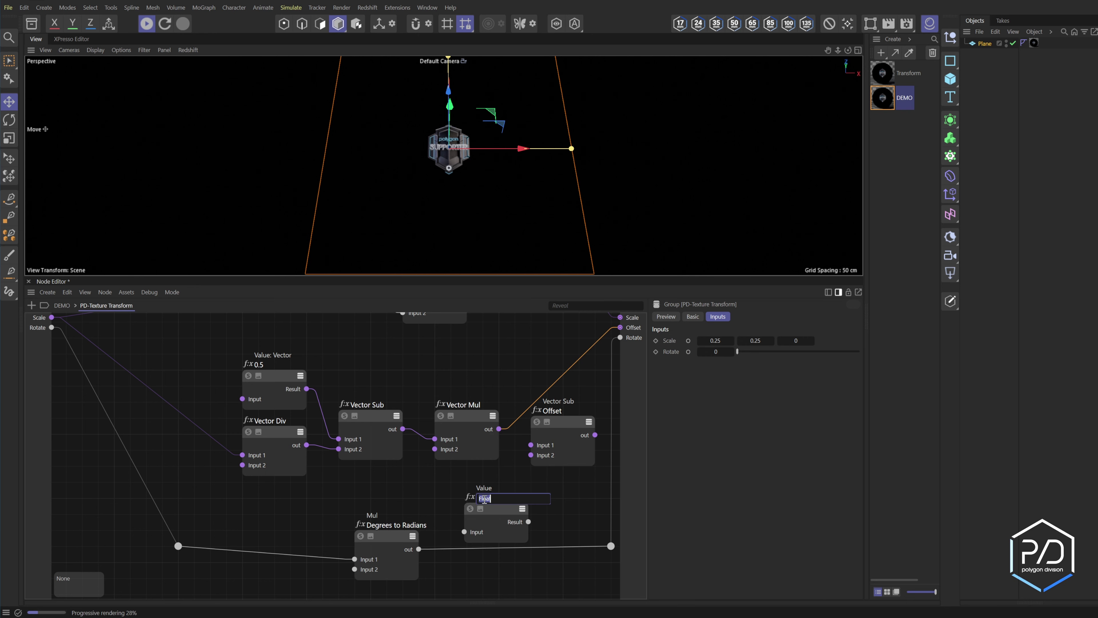
{"action": "type", "text": "Offset"}
{"action": "key", "text": "Return"}
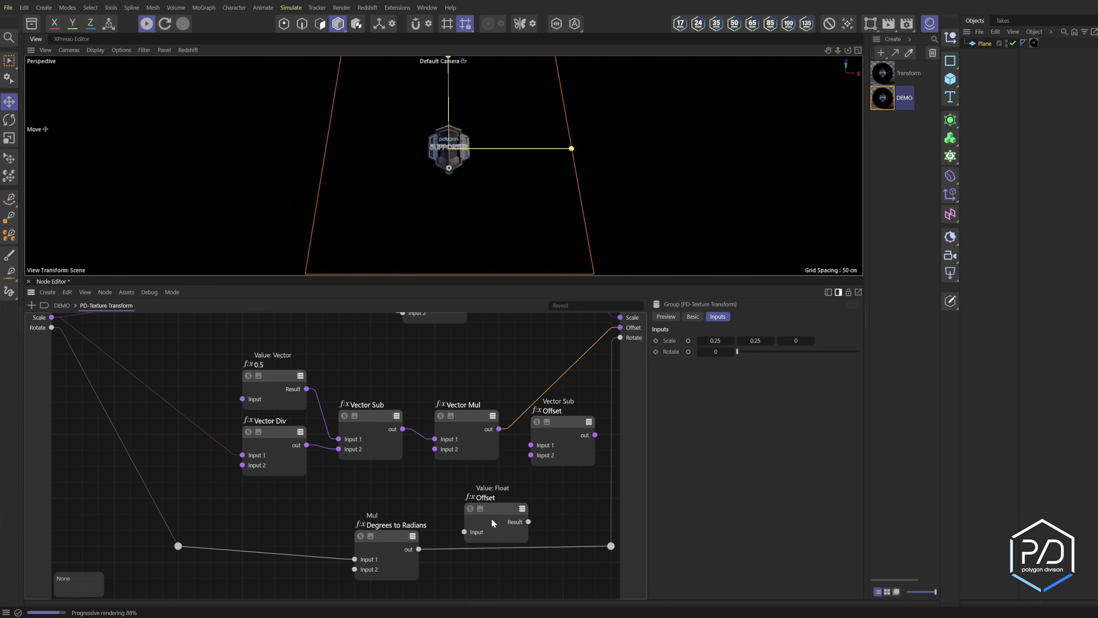
{"action": "left_click_drag", "start_coordinate": [491, 519], "coordinate": [463, 490]}
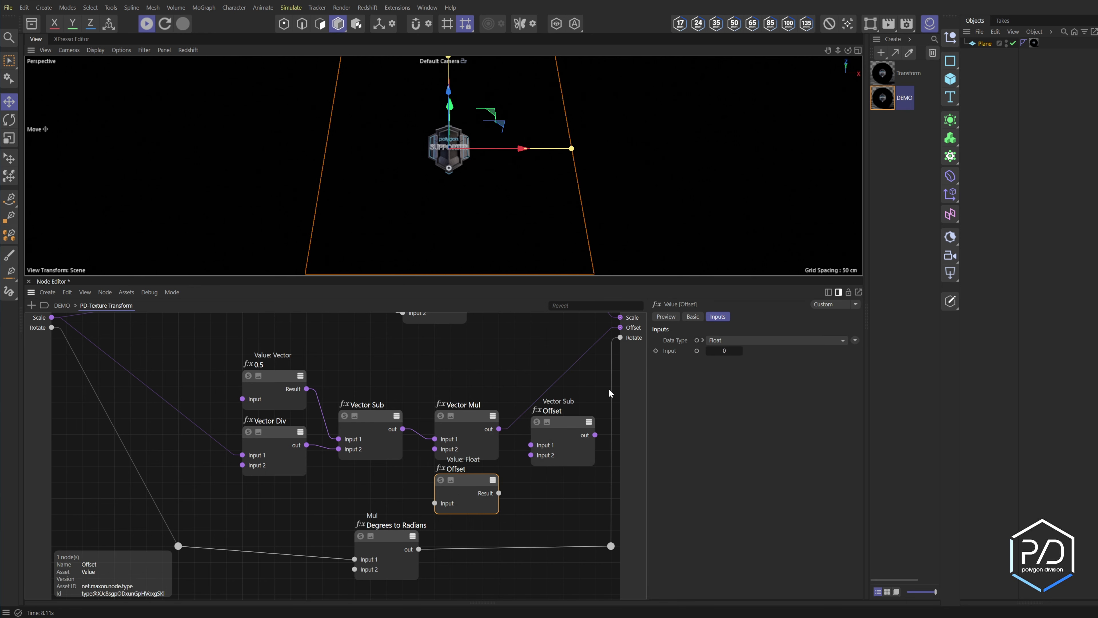
- Colour the Offset value node red and set its data type to Vector
{"action": "left_click", "coordinate": [694, 318]}
{"action": "left_click", "coordinate": [715, 362]}
{"action": "left_click", "coordinate": [699, 408]}
{"action": "left_click", "coordinate": [547, 485]}
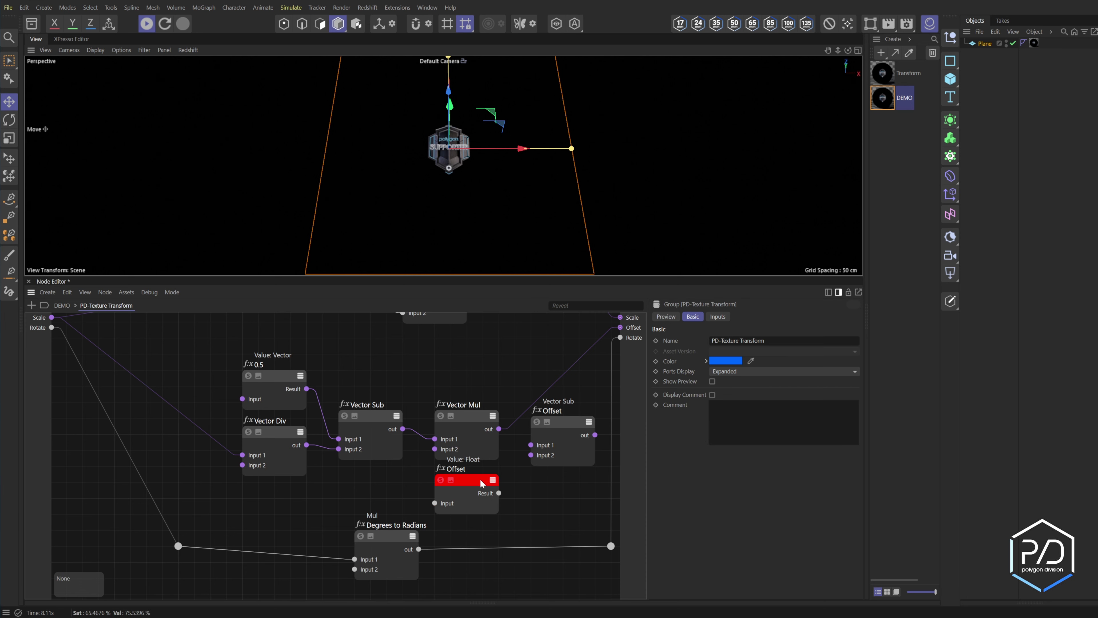
{"action": "left_click", "coordinate": [482, 484]}
{"action": "left_click", "coordinate": [718, 316]}
{"action": "left_click", "coordinate": [739, 341]}
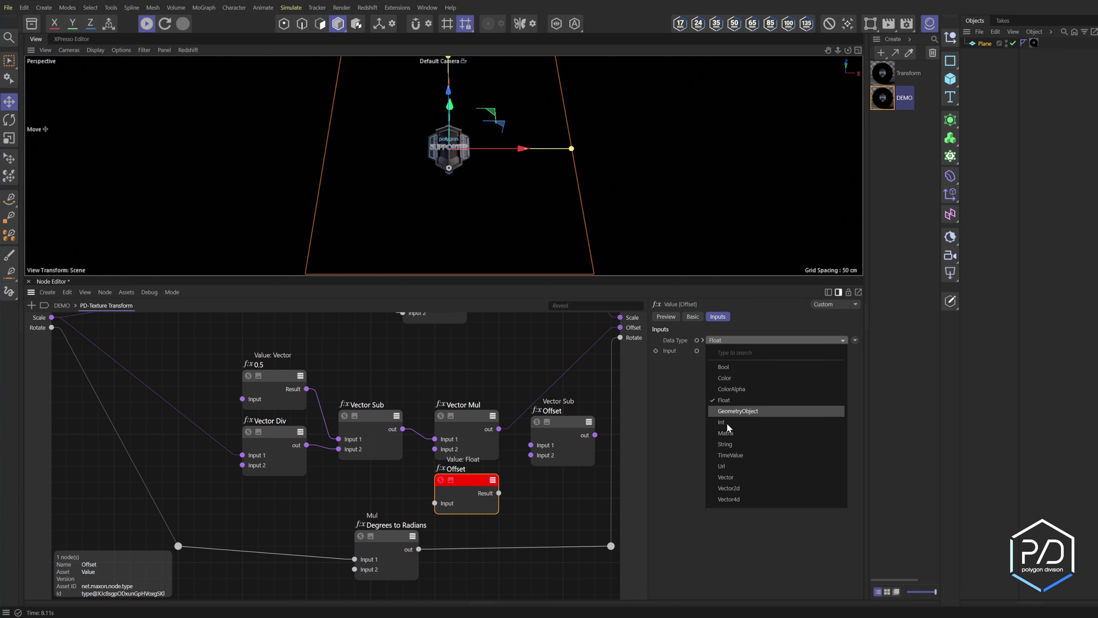
{"action": "left_click", "coordinate": [730, 477]}
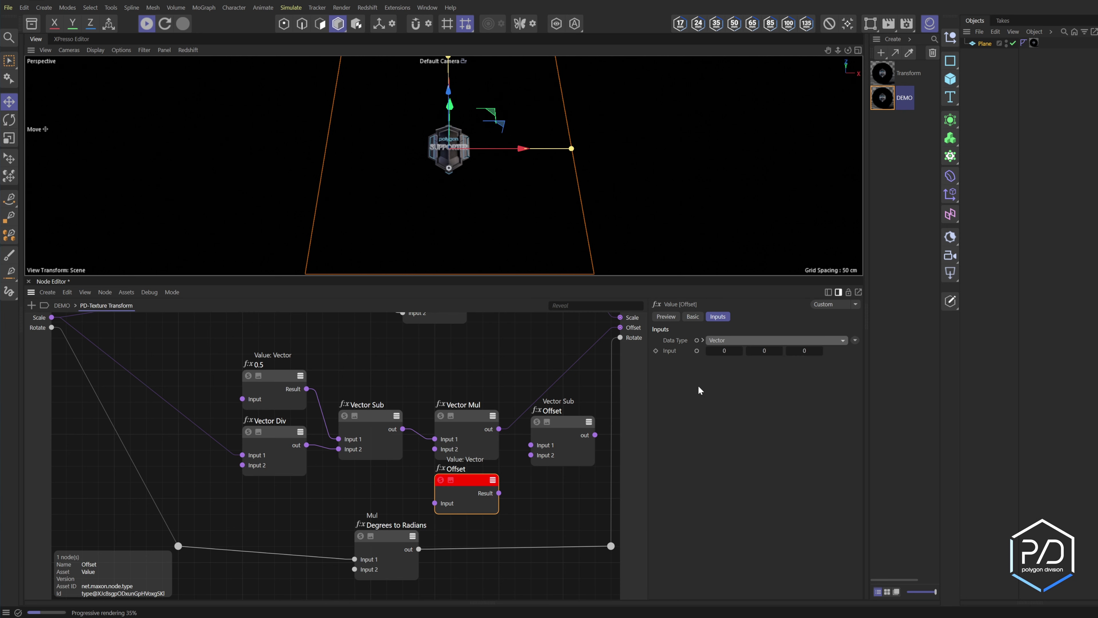
- Wire Vector Mul and the Offset value into Inputs 1 and 2 of the Offset subtraction, and its output into the group's Offset
{"action": "left_click", "coordinate": [562, 450]}
{"action": "left_click_drag", "start_coordinate": [498, 493], "coordinate": [527, 459]}
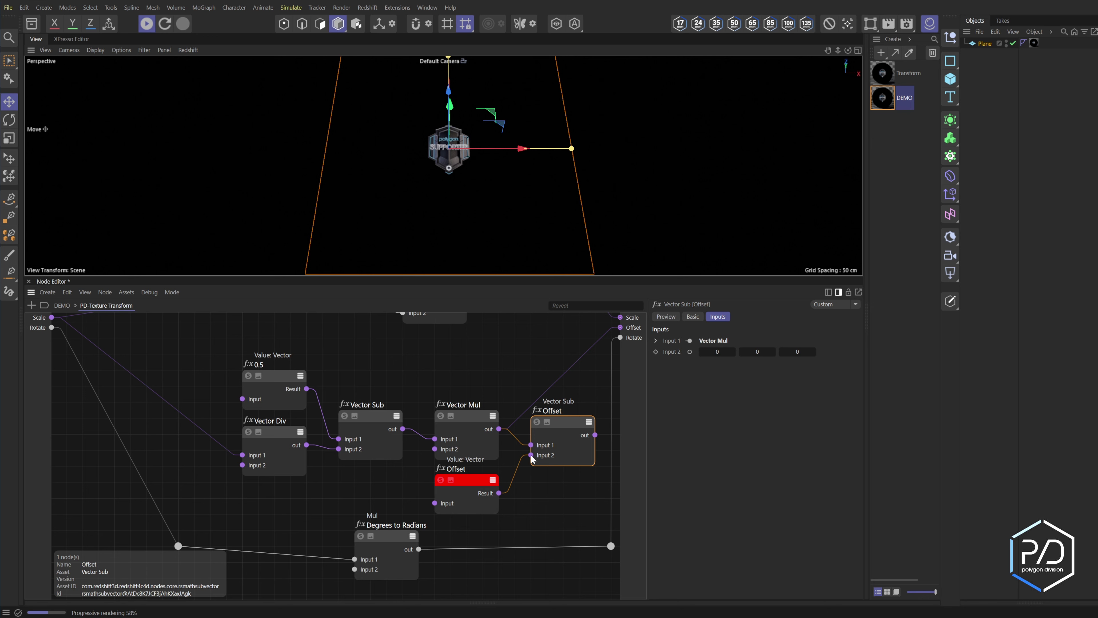
{"action": "left_click_drag", "start_coordinate": [595, 435], "coordinate": [629, 329]}
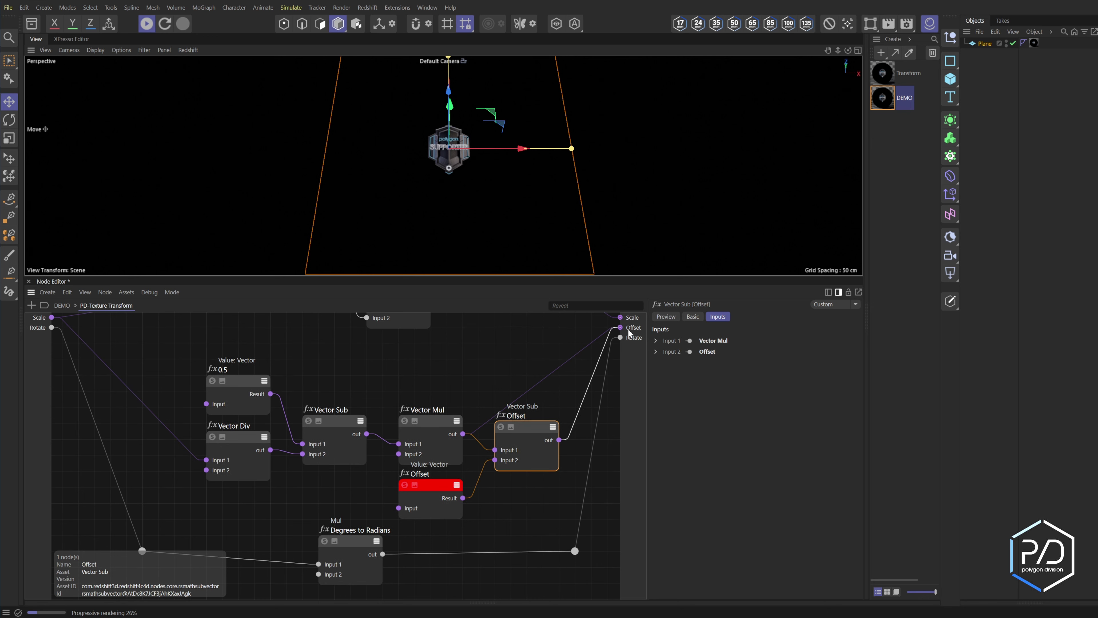
- Test the Offset value node at 0.1 and 0.2 in X, and reset it to 0
{"action": "left_click", "coordinate": [416, 478]}
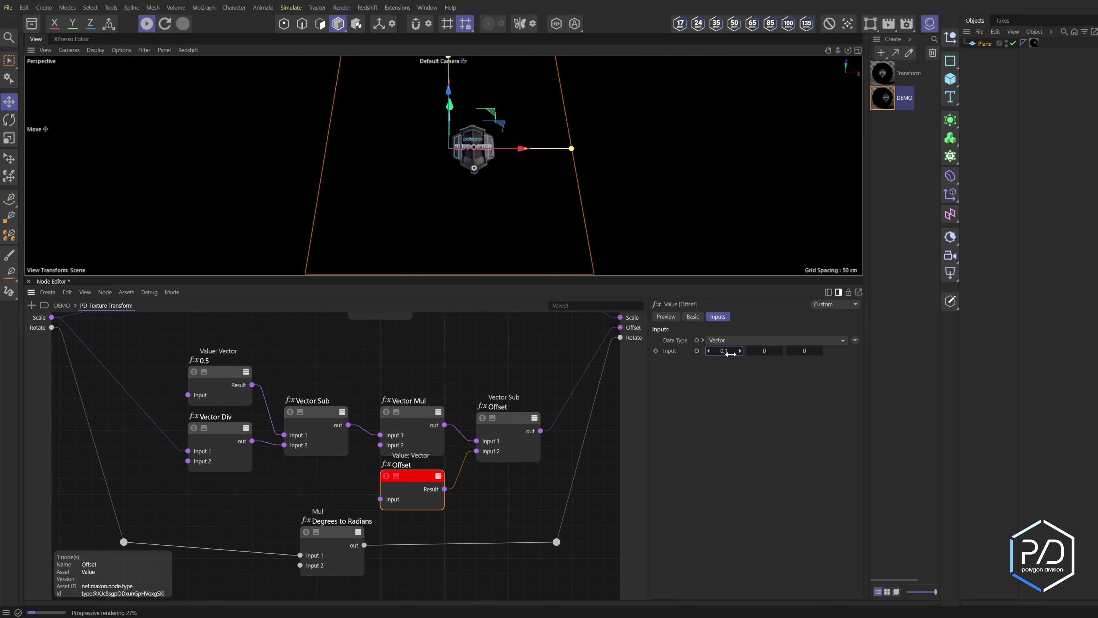
{"action": "double_click", "coordinate": [731, 353]}
{"action": "key", "text": "Return"}
{"action": "double_click", "coordinate": [731, 353]}
{"action": "type", "text": "0.2"}
{"action": "key", "text": "Return"}
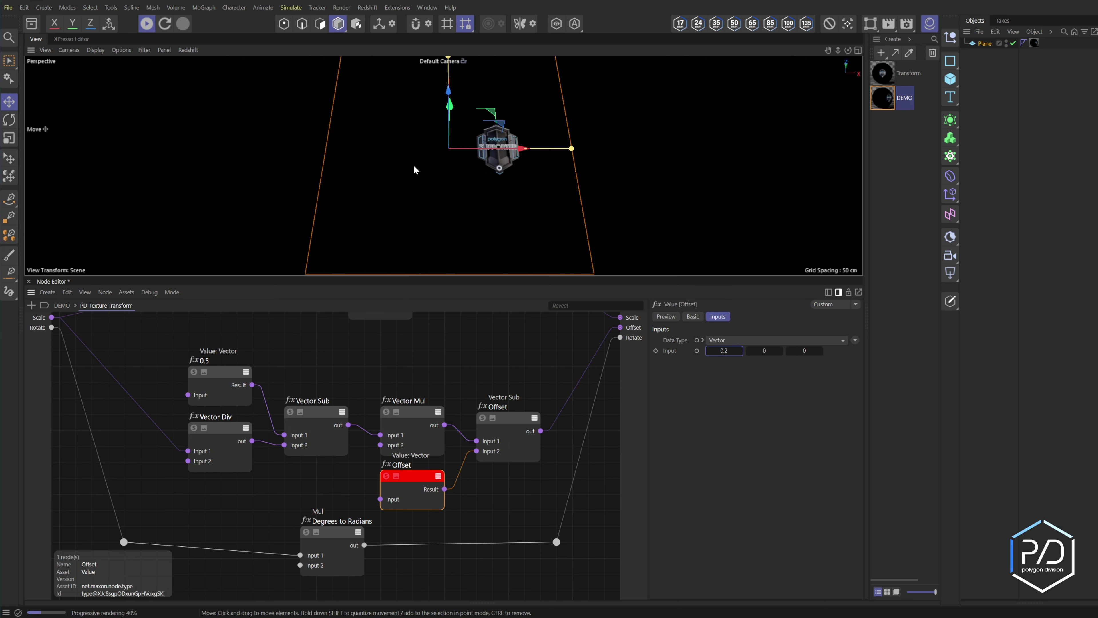
{"action": "left_click_drag", "start_coordinate": [727, 350], "coordinate": [725, 351]}
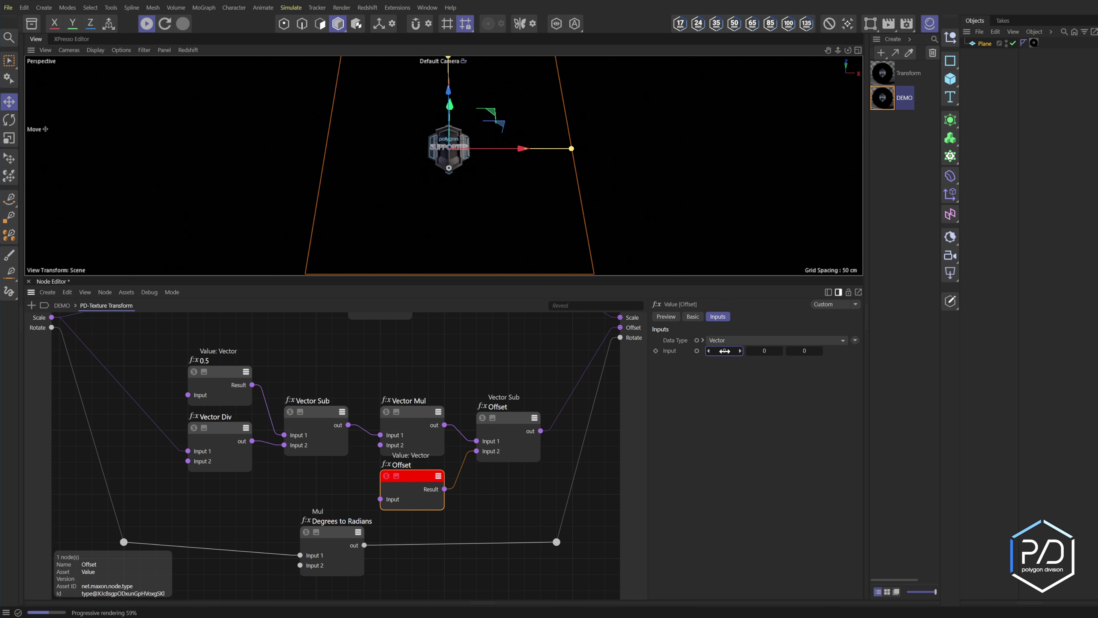
- Move the Degrees to Radians node and its two wire rerouters slightly further down, away from the offset nodes
{"action": "middle_click_drag", "start_coordinate": [553, 406], "coordinate": [519, 392]}
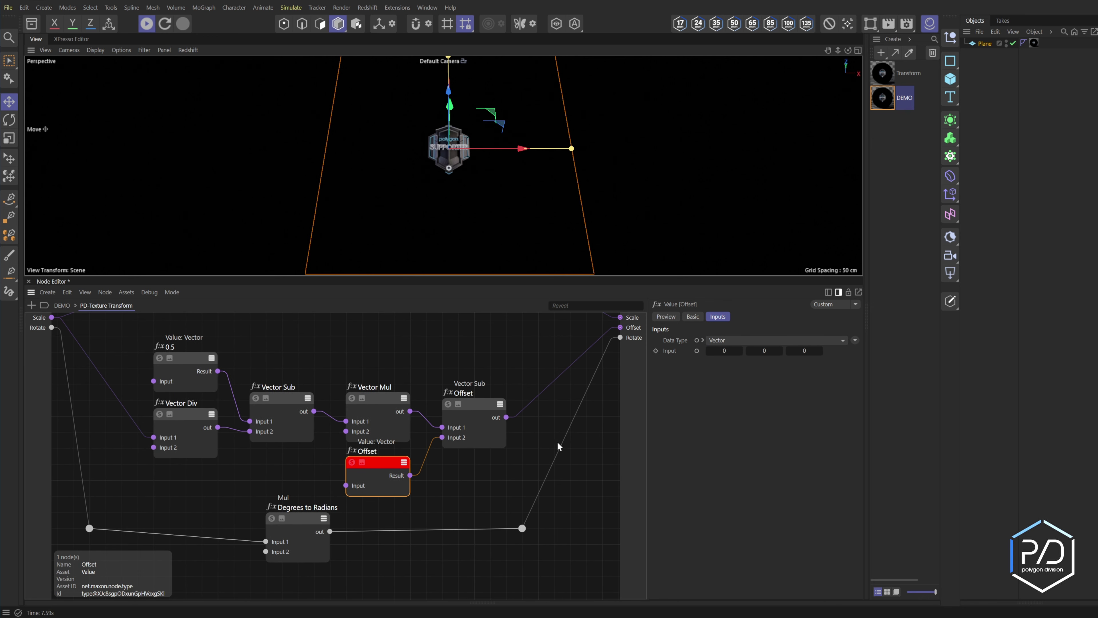
{"action": "left_click", "coordinate": [566, 461]}
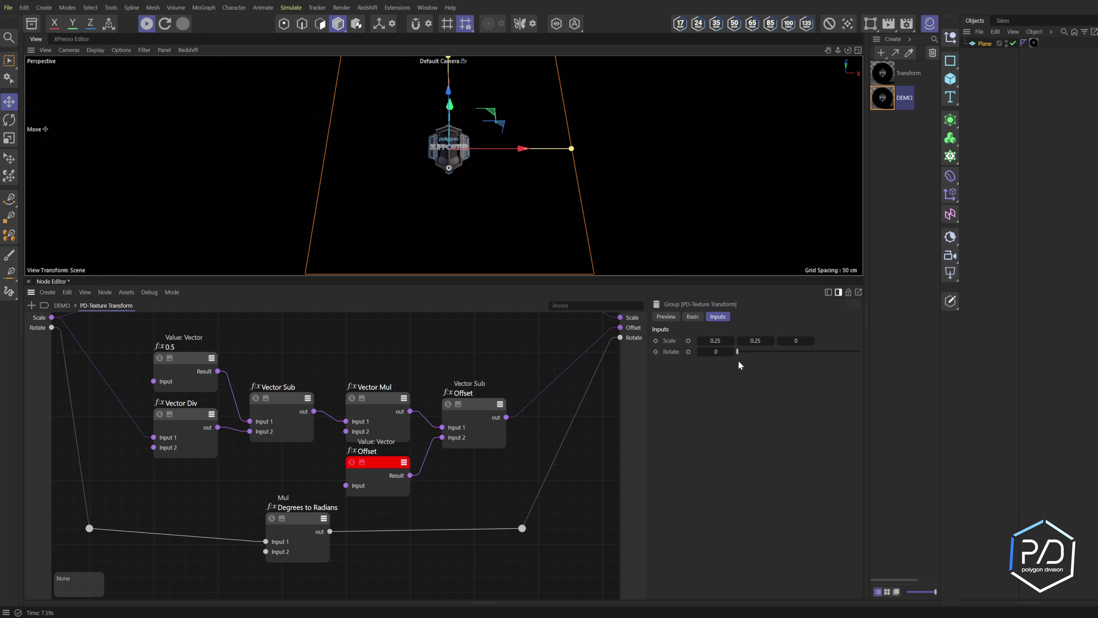
{"action": "double_click", "coordinate": [368, 564]}
{"action": "left_click_drag", "start_coordinate": [545, 558], "coordinate": [43, 516]}
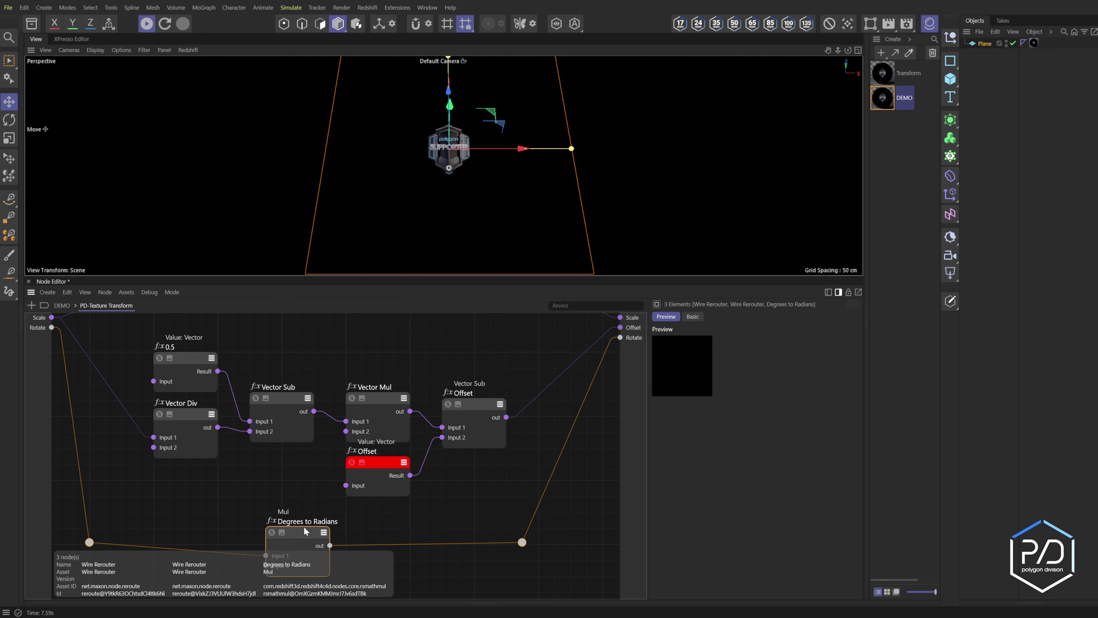
- Add a Shader Switch node beside the Offset subtraction and connect the subtraction's output to Shader 0
{"action": "double_click", "coordinate": [509, 411]}
{"action": "type", "text": "shader"}
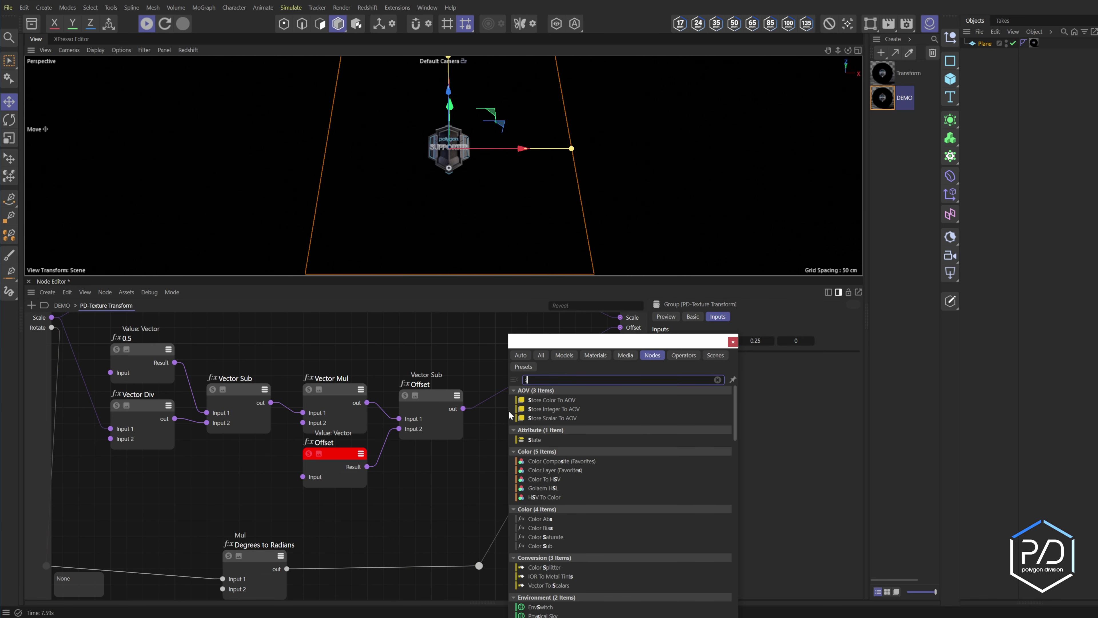
{"action": "key", "text": "Down"}
{"action": "key", "text": "Return"}
{"action": "left_click_drag", "start_coordinate": [491, 412], "coordinate": [515, 393]}
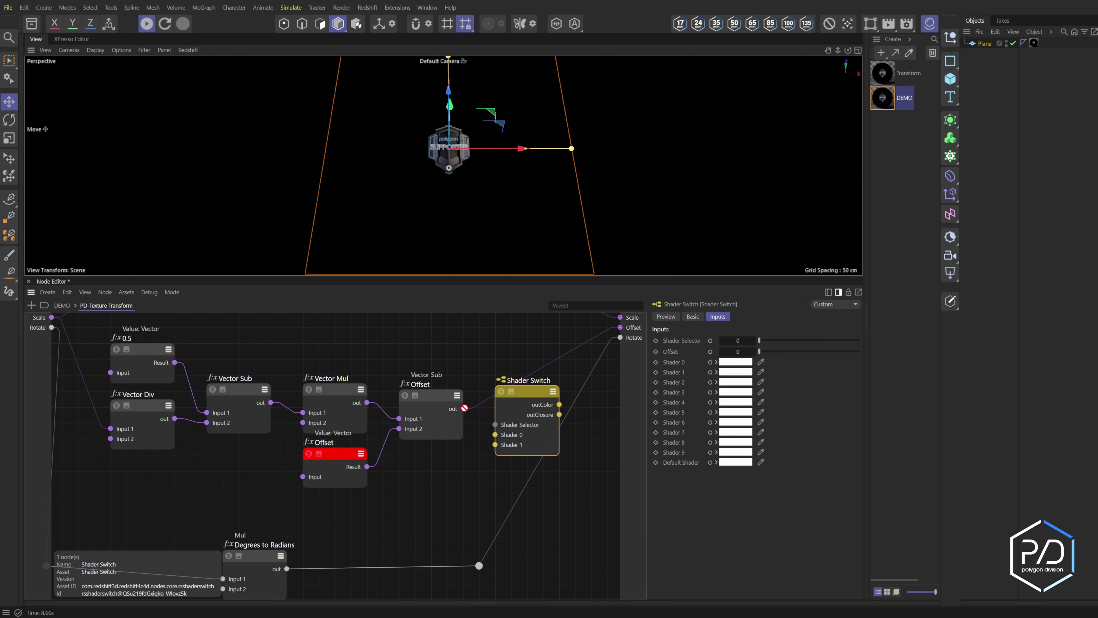
{"action": "left_click_drag", "start_coordinate": [465, 408], "coordinate": [508, 414]}
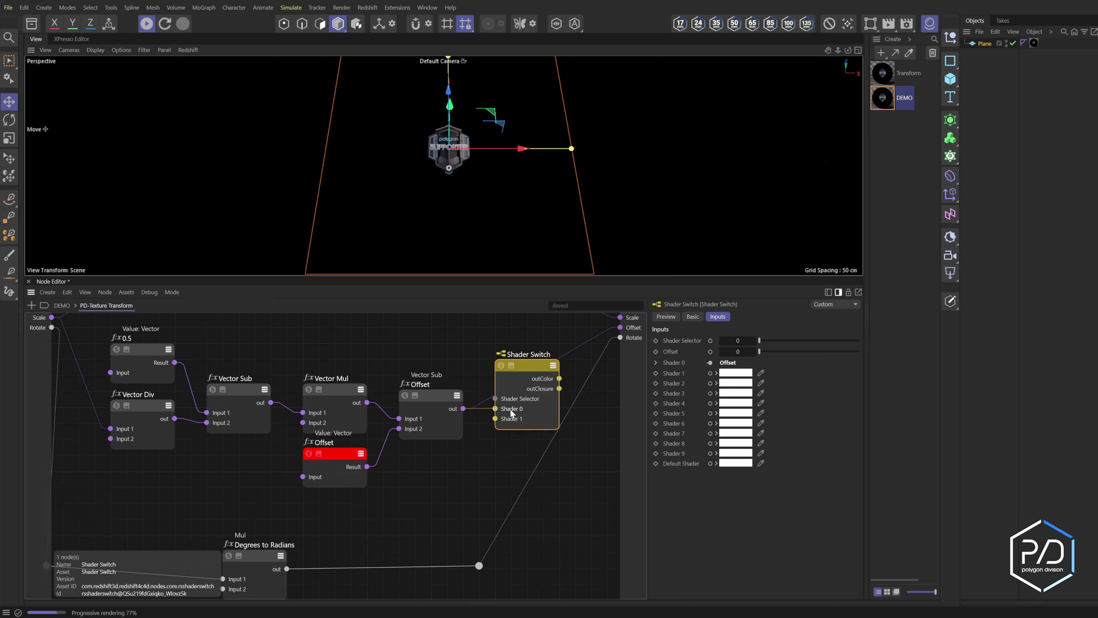
- Add a red Value node named Switch above the Offset subtraction and set its data type to Bool
{"action": "left_click", "coordinate": [457, 345]}
{"action": "middle_click_drag", "start_coordinate": [457, 345], "coordinate": [459, 374]}
{"action": "type", "text": "c"}
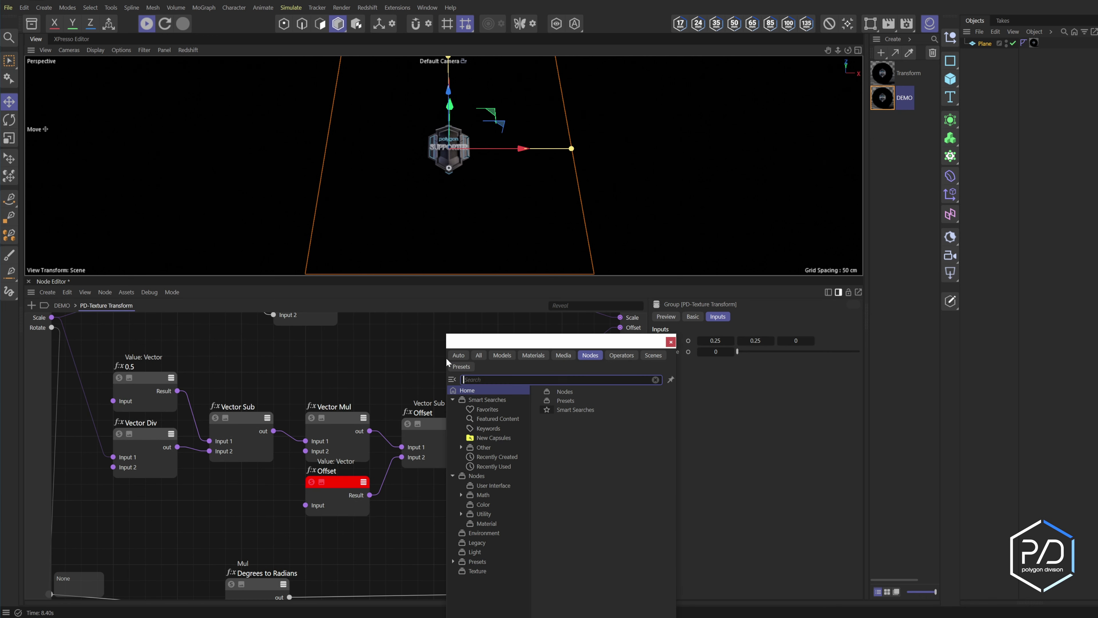
{"action": "type", "text": "float"}
{"action": "key", "text": "Return"}
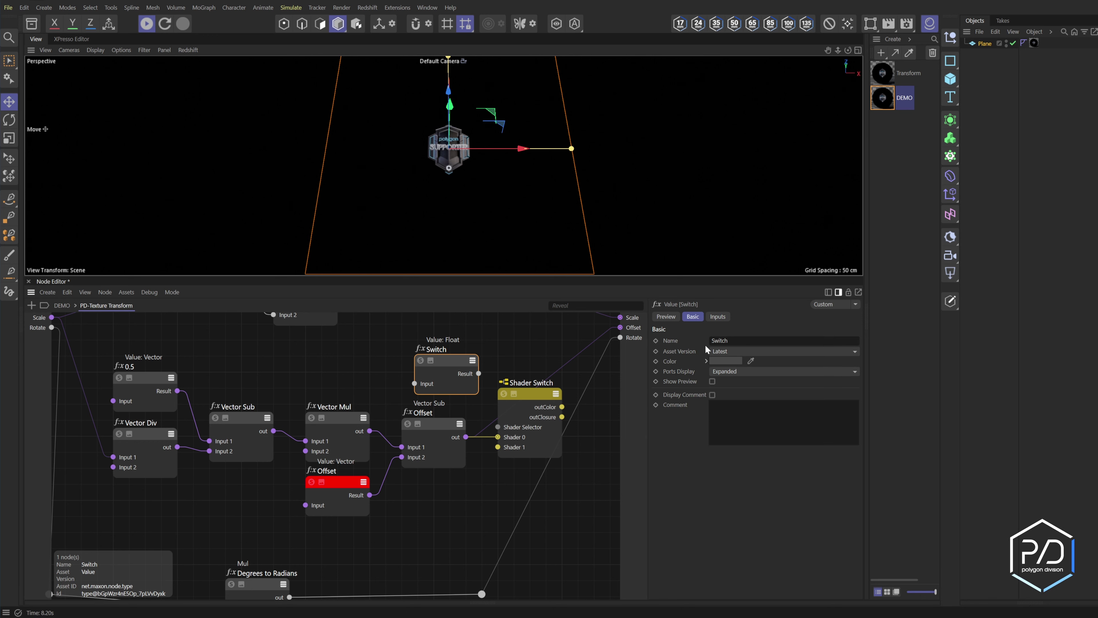
{"action": "left_click", "coordinate": [718, 361]}
{"action": "left_click", "coordinate": [488, 357]}
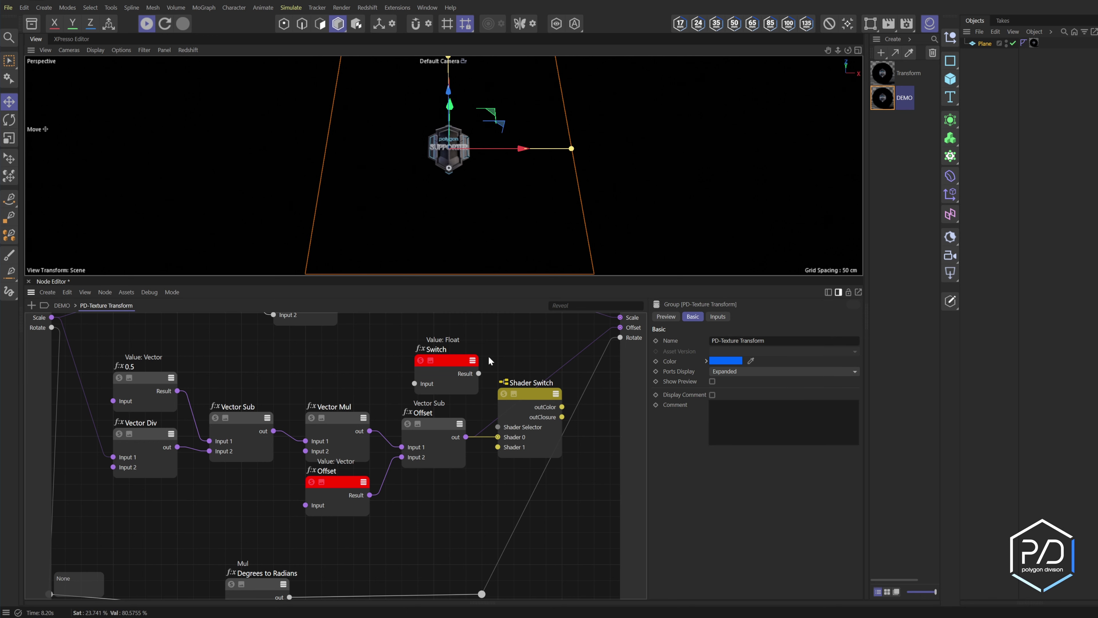
{"action": "left_click_drag", "start_coordinate": [449, 363], "coordinate": [435, 356]}
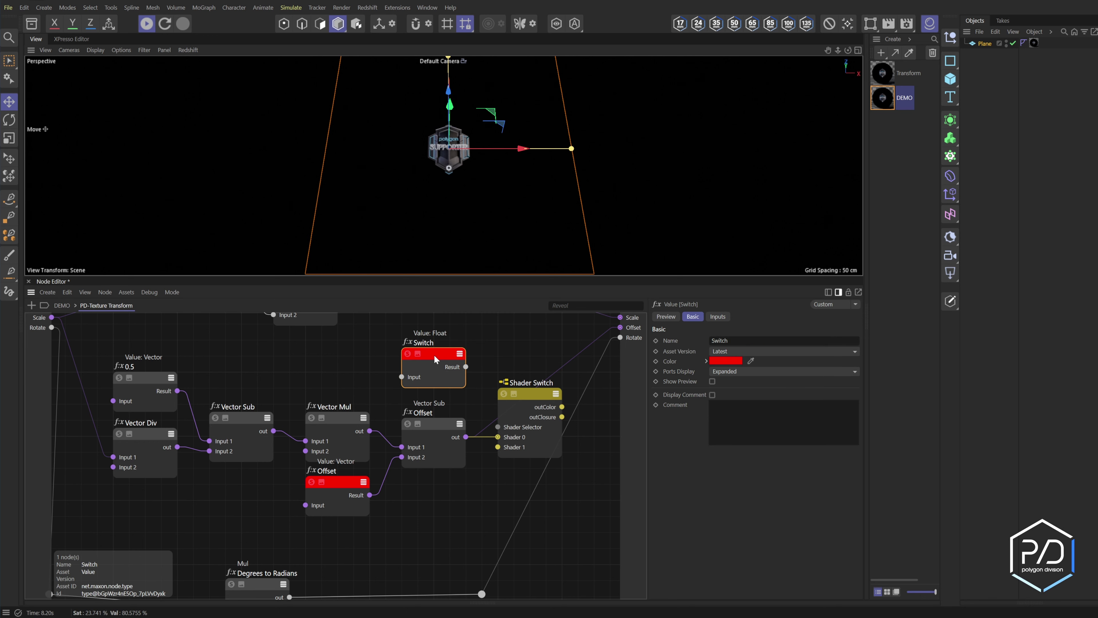
{"action": "left_click", "coordinate": [717, 315]}
{"action": "left_click", "coordinate": [725, 342]}
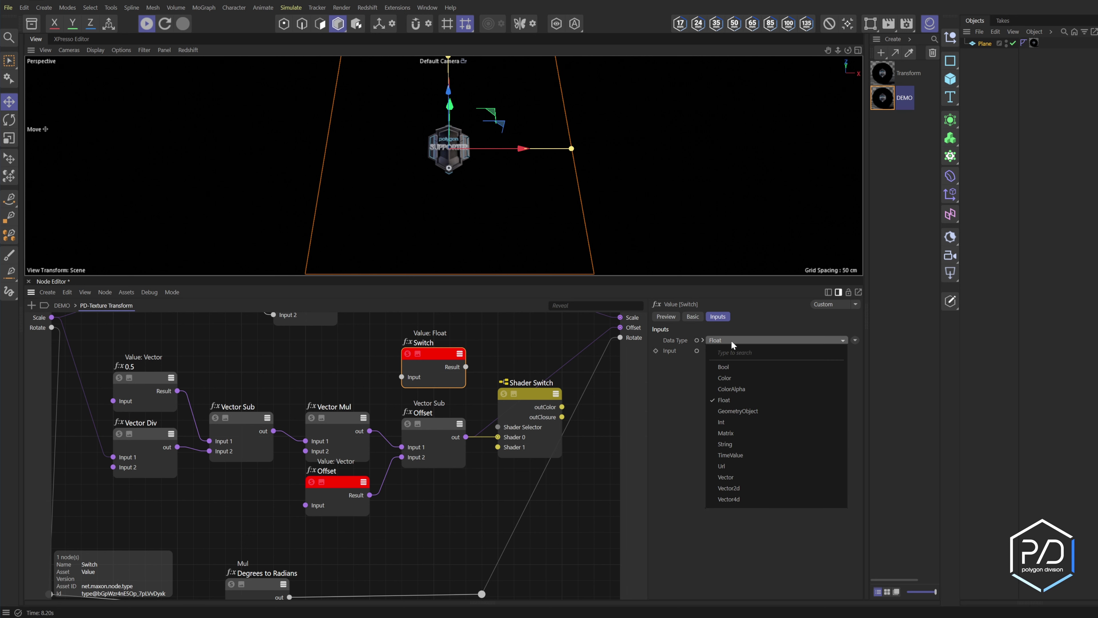
{"action": "left_click", "coordinate": [733, 370]}
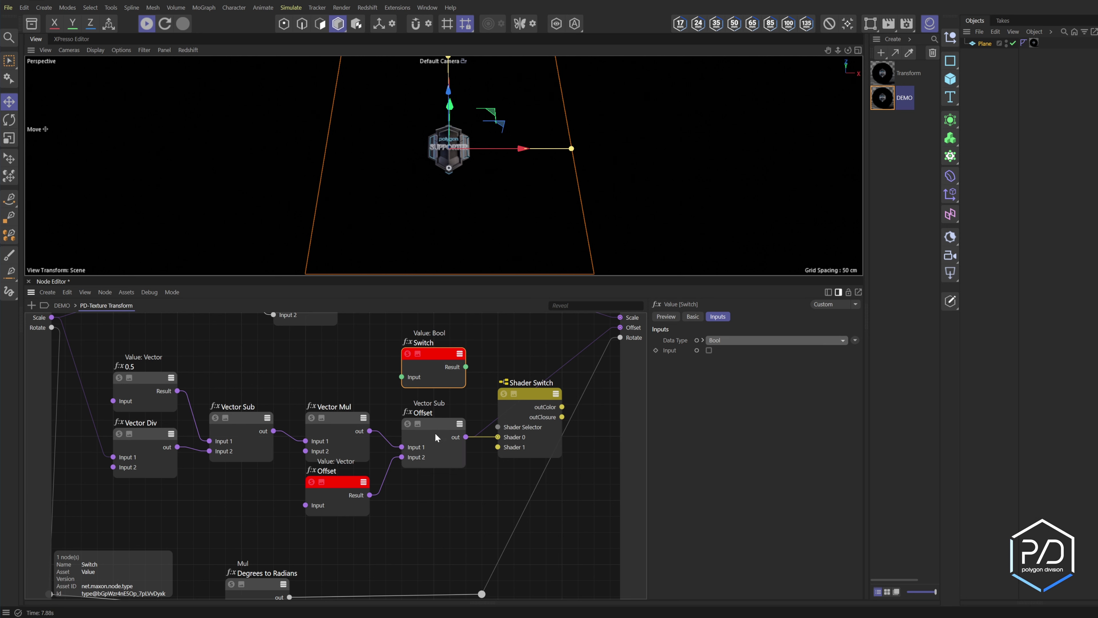
- Duplicate the Offset subtraction node and connect the Offset value's result to Input 2 of the copy
{"action": "left_click", "coordinate": [441, 423]}
{"action": "key", "text": "ctrl+c"}
{"action": "key", "text": "ctrl+v"}
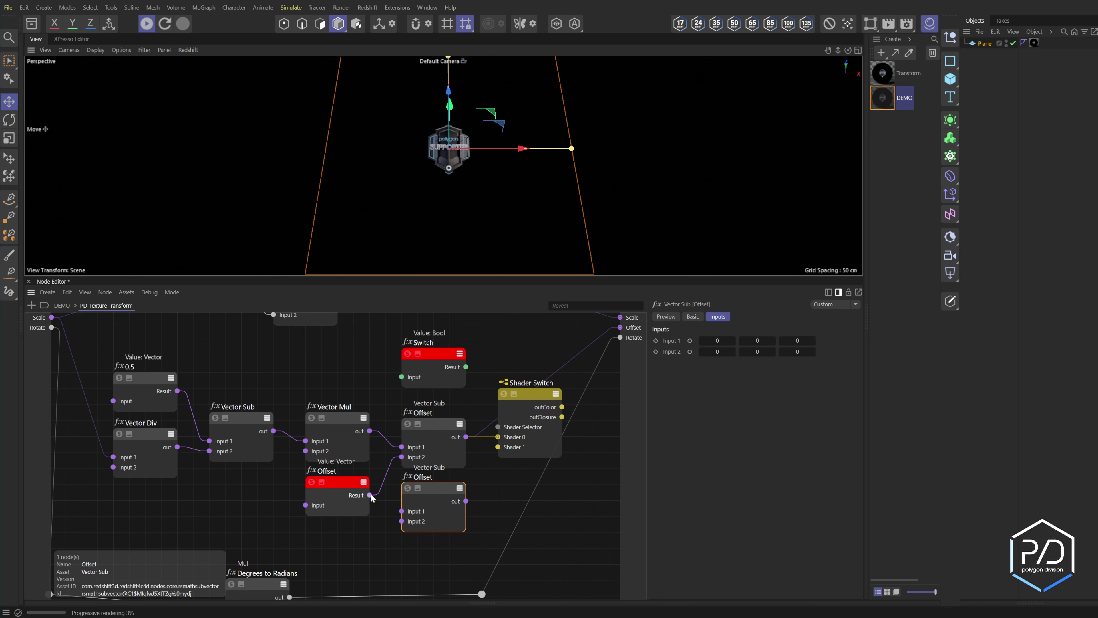
{"action": "left_click_drag", "start_coordinate": [369, 494], "coordinate": [406, 520]}
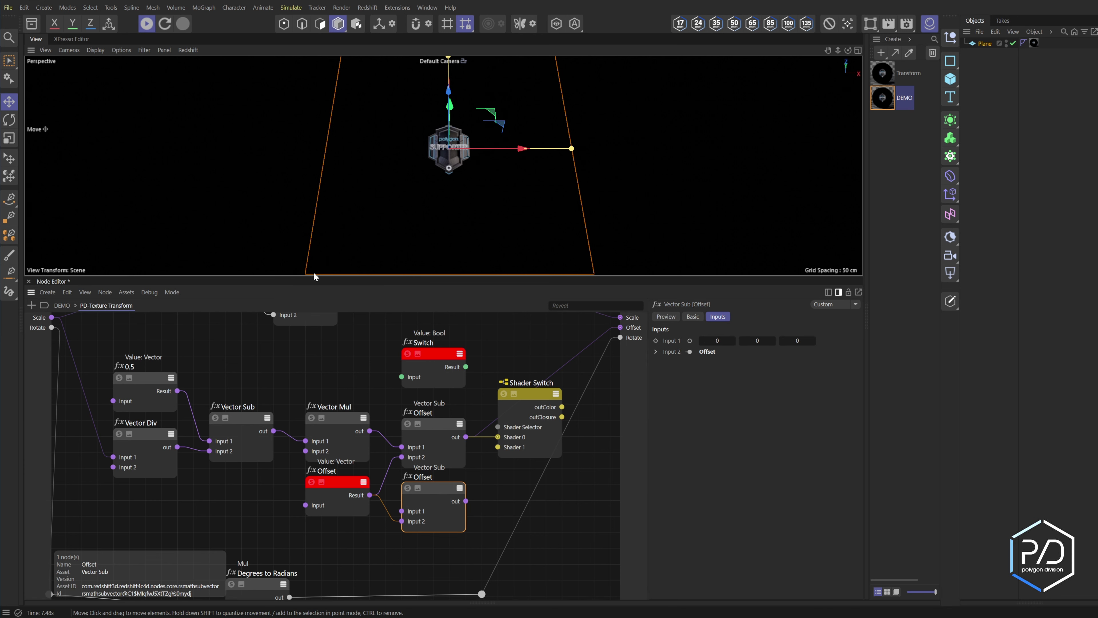
- Wire the copied subtraction into Shader 1, the Switch result into Shader Selector, and the Shader Switch's outColor into the group's Offset
{"action": "left_click_drag", "start_coordinate": [465, 501], "coordinate": [498, 447]}
{"action": "left_click_drag", "start_coordinate": [465, 367], "coordinate": [497, 427]}
{"action": "left_click", "coordinate": [534, 394]}
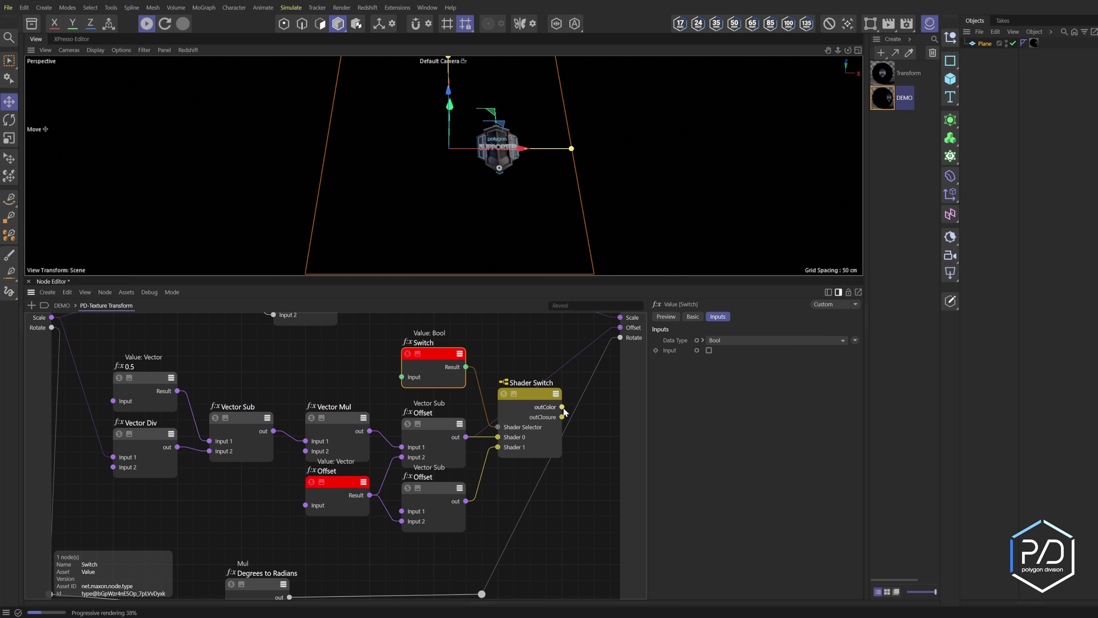
{"action": "left_click_drag", "start_coordinate": [562, 408], "coordinate": [618, 330]}
- Test the Switch node's Bool input on and off, resetting the Offset value's X to 0 in between
{"action": "left_click", "coordinate": [708, 351]}
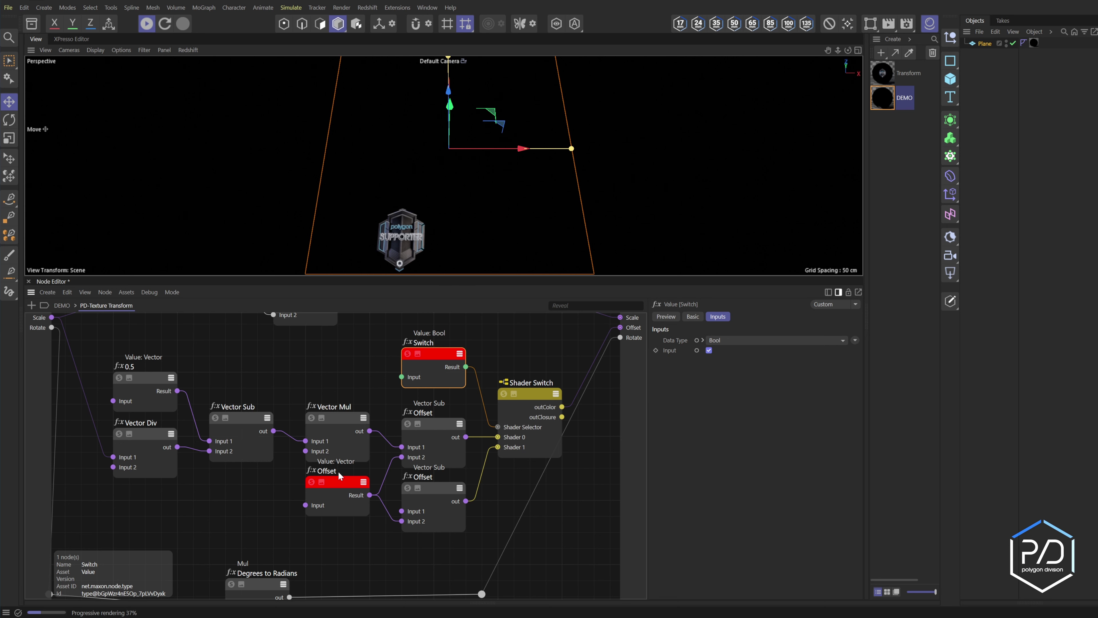
{"action": "left_click", "coordinate": [337, 490]}
{"action": "left_click", "coordinate": [719, 348]}
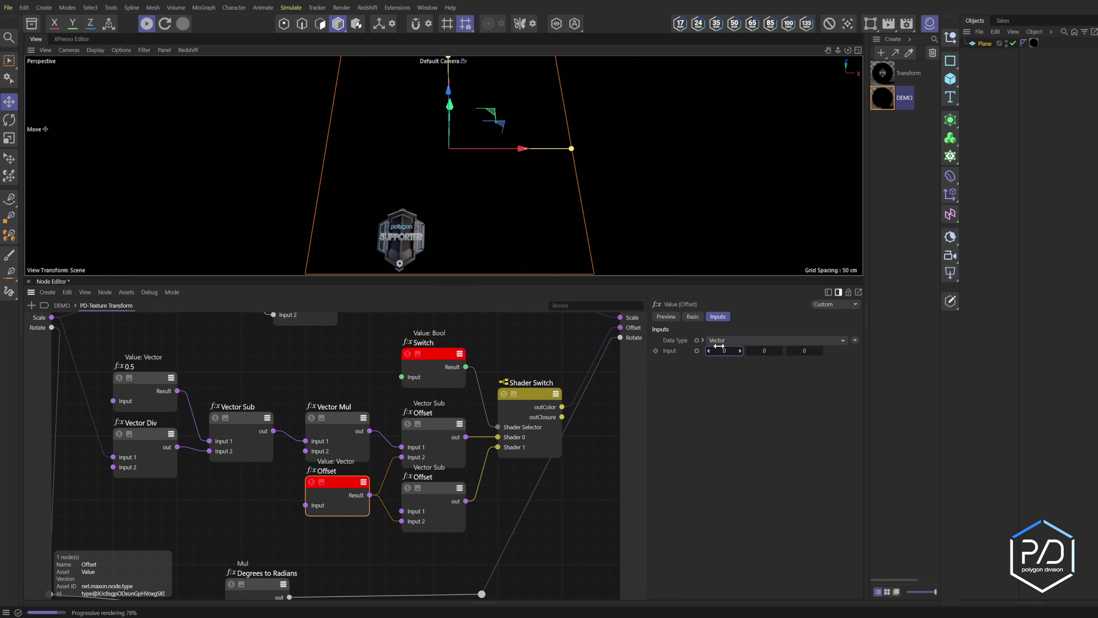
{"action": "left_click", "coordinate": [429, 353]}
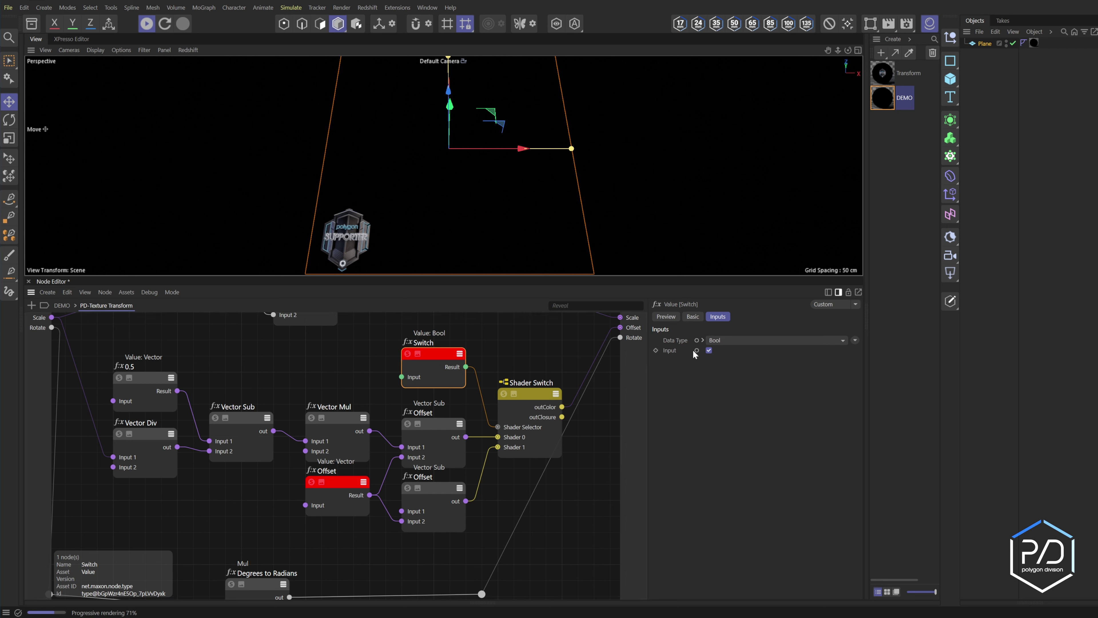
{"action": "left_click", "coordinate": [709, 351]}
{"action": "left_click", "coordinate": [709, 350]}
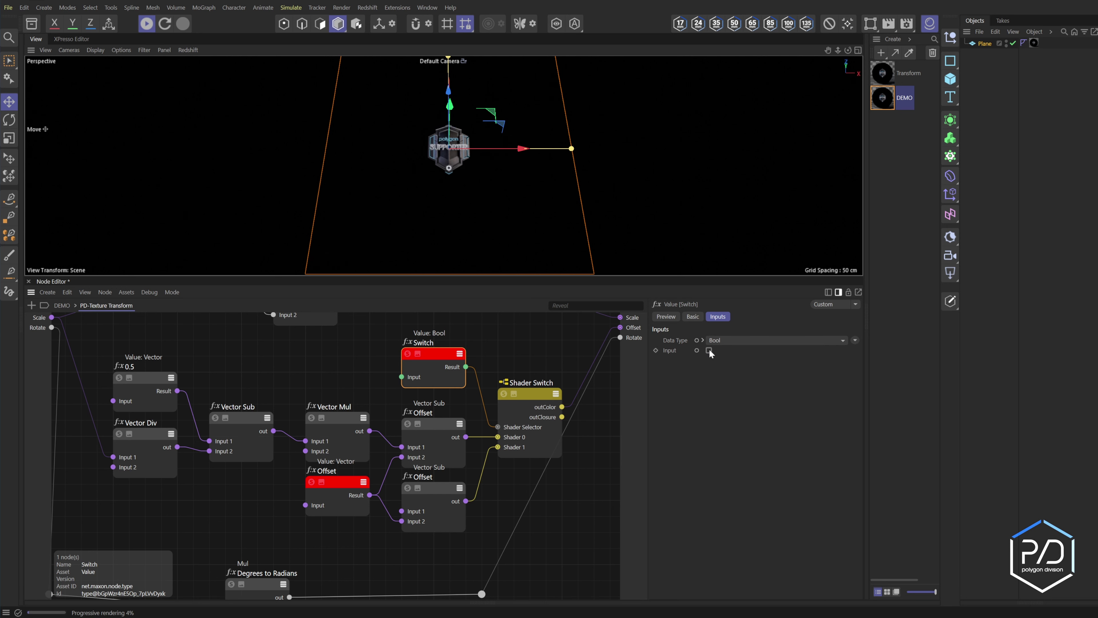
- Swap the Shader 0 and Shader 1 connections on the Shader Switch and test the Switch input on and off
{"action": "left_click_drag", "start_coordinate": [497, 447], "coordinate": [498, 437]}
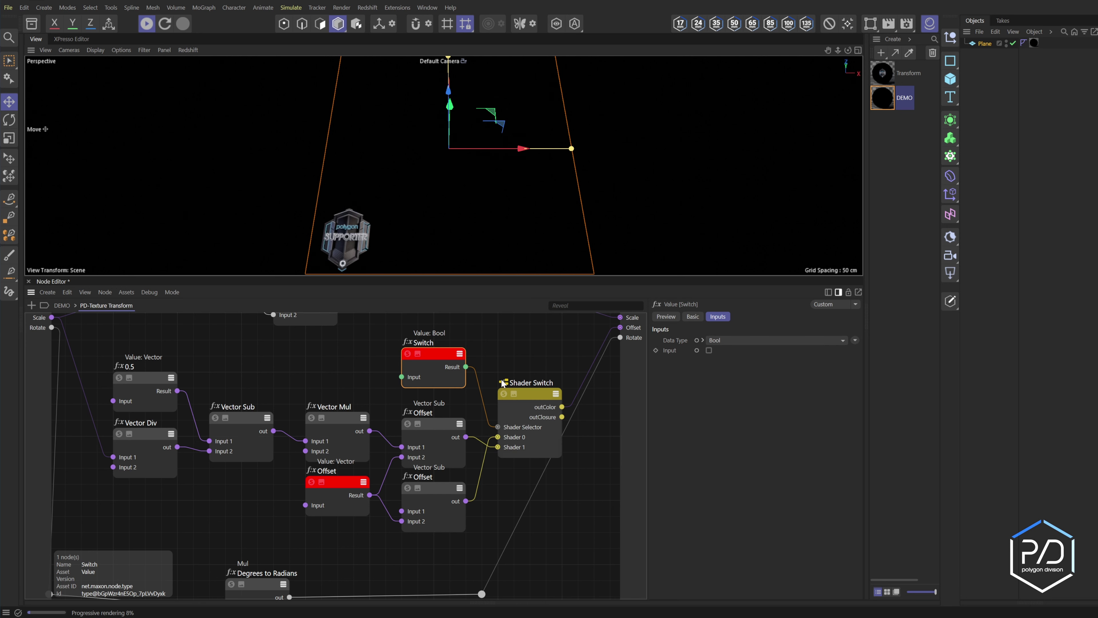
{"action": "left_click", "coordinate": [709, 350]}
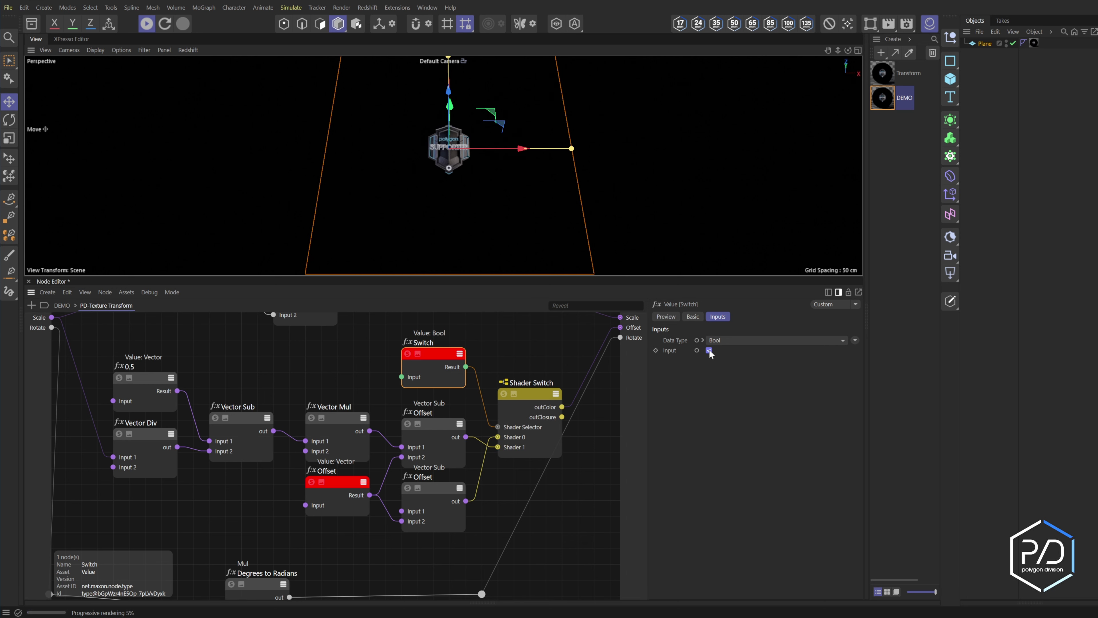
{"action": "left_click", "coordinate": [709, 351]}
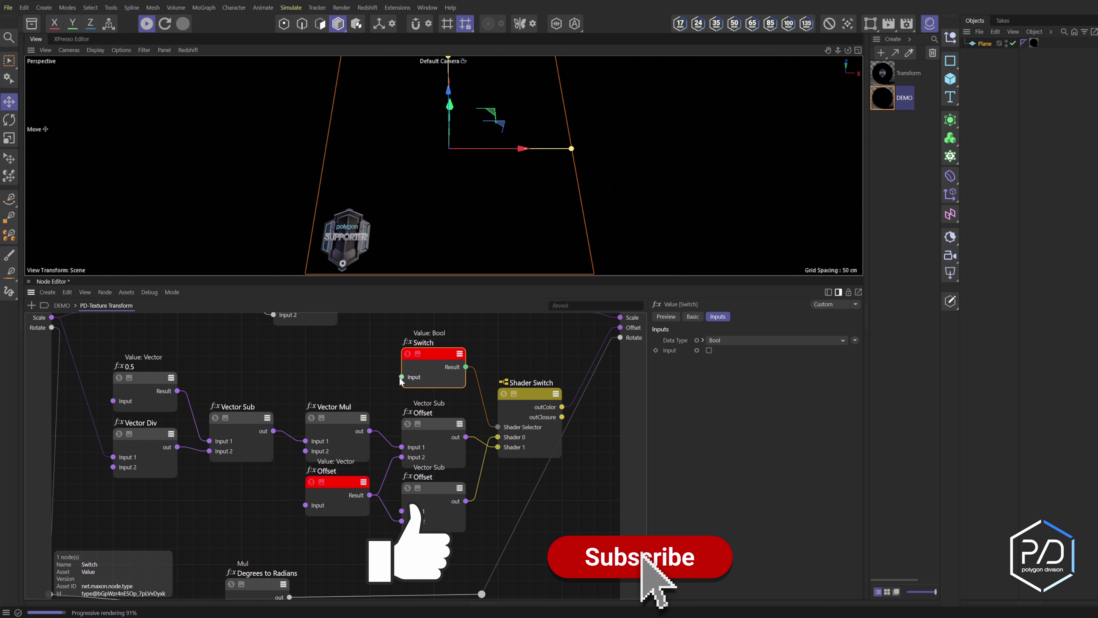
- Expose the Switch node's input as a group input port and rename that port Alignment
{"action": "left_click_drag", "start_coordinate": [401, 377], "coordinate": [135, 361]}
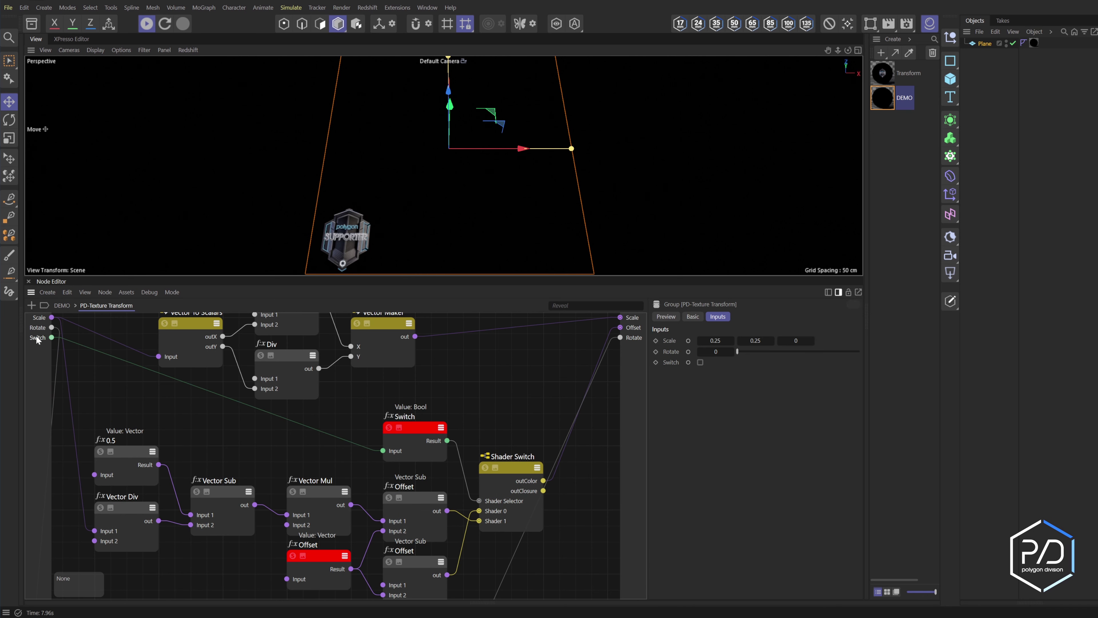
{"action": "double_click", "coordinate": [37, 337]}
{"action": "type", "text": "Alignment"}
{"action": "key", "text": "Return"}
- Expose the Offset value node's input as a group input port and place it between Scale and Rotate
{"action": "middle_click_drag", "start_coordinate": [335, 523], "coordinate": [359, 448]}
{"action": "left_click_drag", "start_coordinate": [347, 484], "coordinate": [345, 492]}
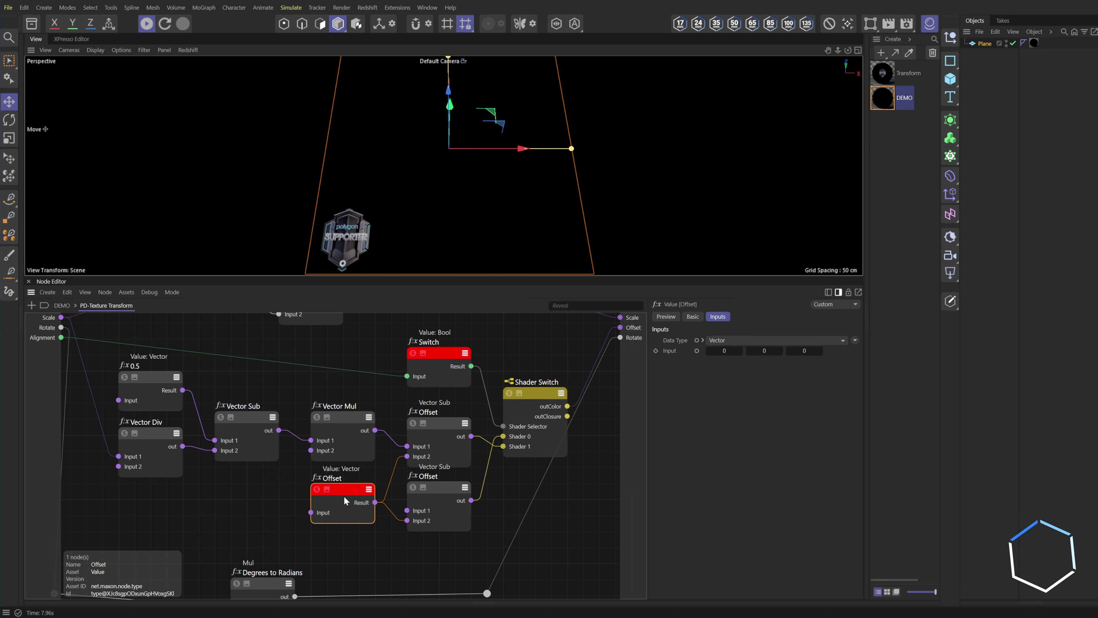
{"action": "double_click", "coordinate": [312, 512]}
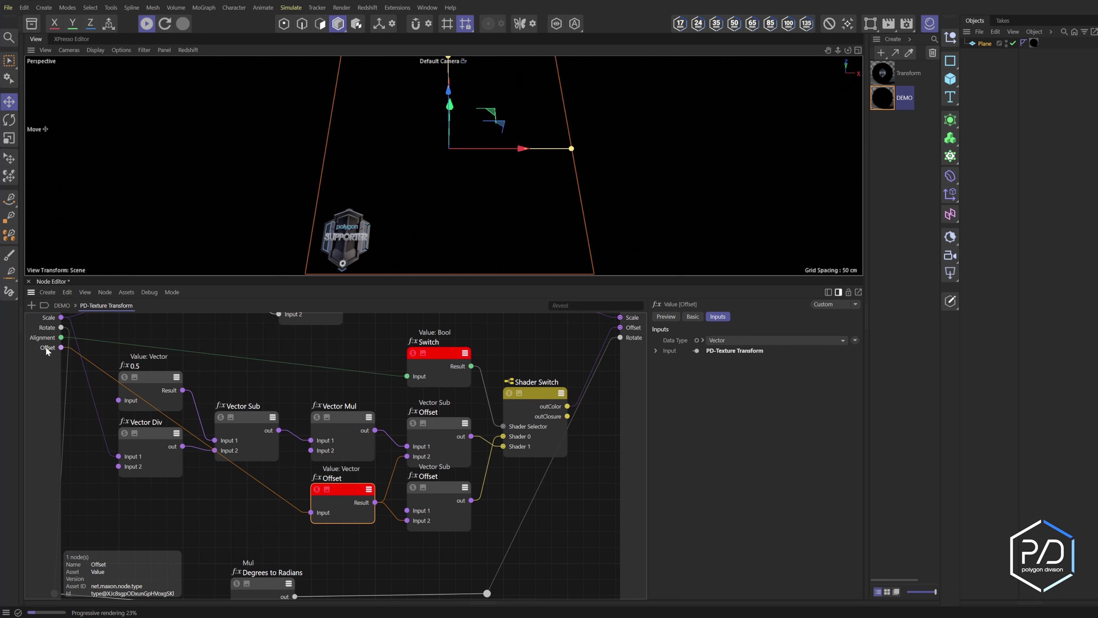
{"action": "left_click_drag", "start_coordinate": [45, 347], "coordinate": [51, 328]}
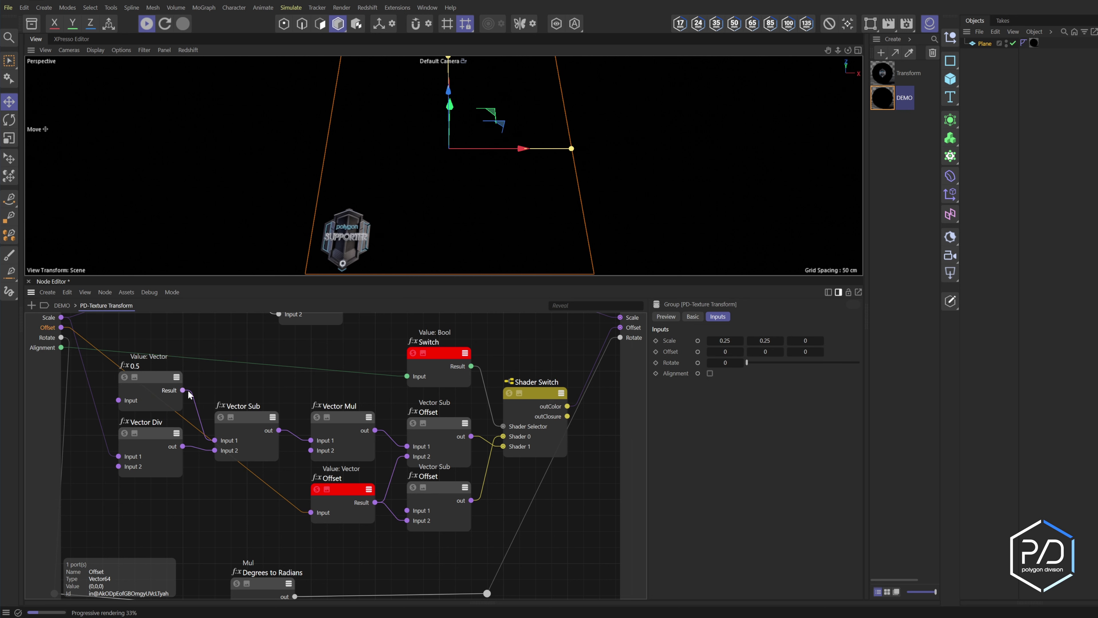
- Try out the group's Rotate and Offset inputs and enable Alignment
{"action": "mouse_move", "coordinate": [746, 363]}
{"action": "left_mouse_down"}
{"action": "mouse_move", "coordinate": [782, 375]}
{"action": "mouse_move", "coordinate": [746, 364]}
{"action": "left_mouse_up"}
{"action": "left_click_drag", "start_coordinate": [735, 353], "coordinate": [721, 352]}
{"action": "left_click", "coordinate": [711, 375]}
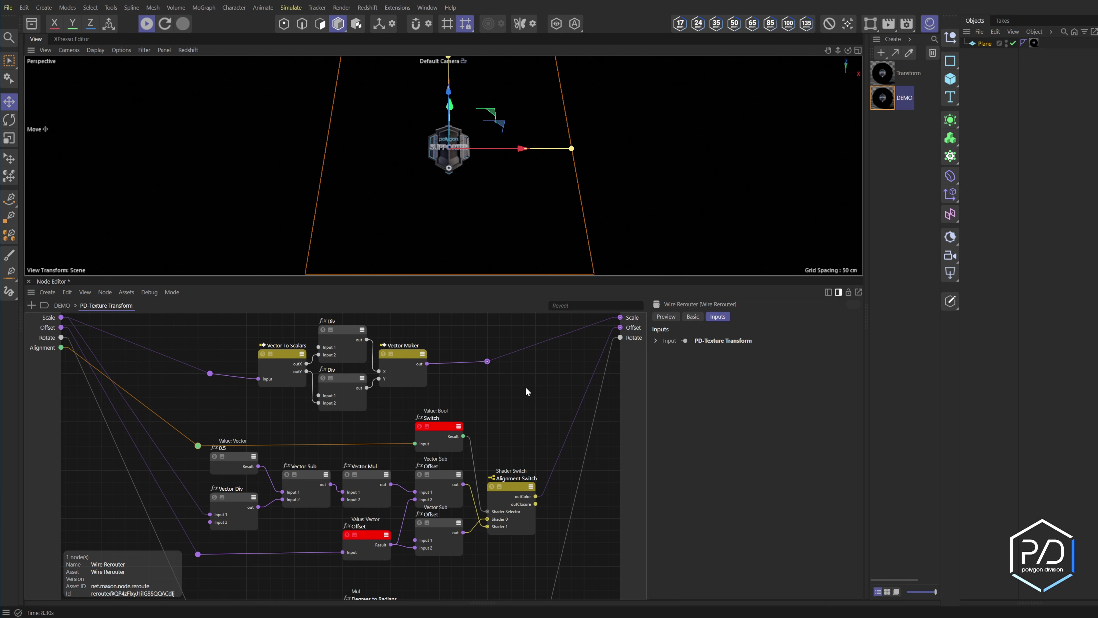
- Remove the Offset and Alignment input ports from the PD-Texture Transform node's display, and return its Rotate value to 0
{"action": "middle_click_drag", "start_coordinate": [519, 395], "coordinate": [524, 337]}
{"action": "middle_click_drag", "start_coordinate": [522, 418], "coordinate": [521, 400]}
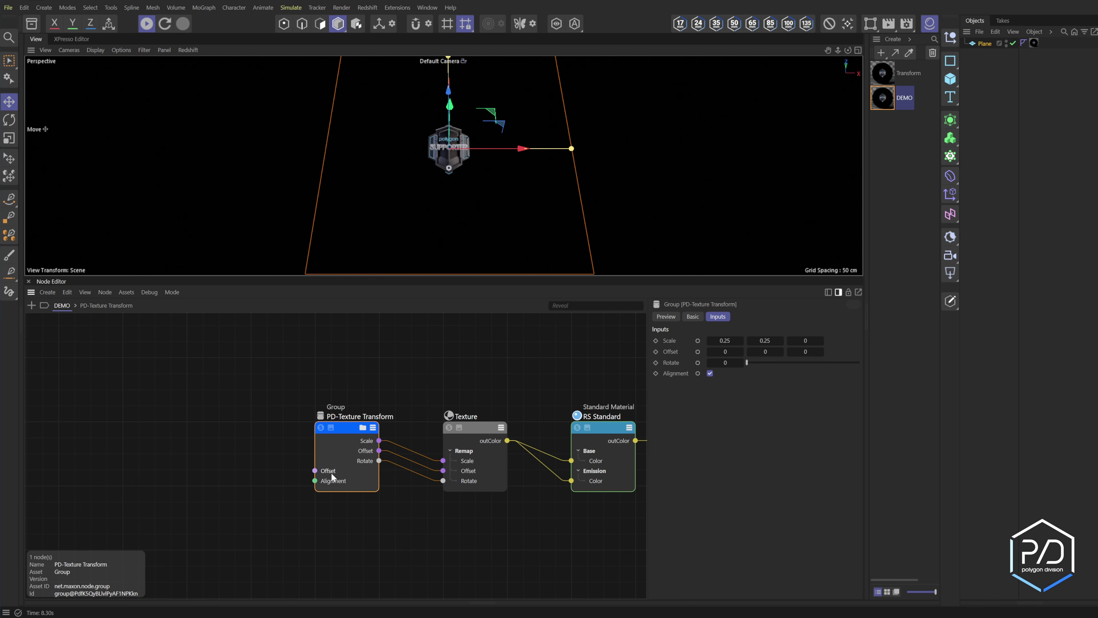
{"action": "left_click", "coordinate": [331, 473]}
{"action": "key", "text": "Delete"}
{"action": "left_click", "coordinate": [331, 472]}
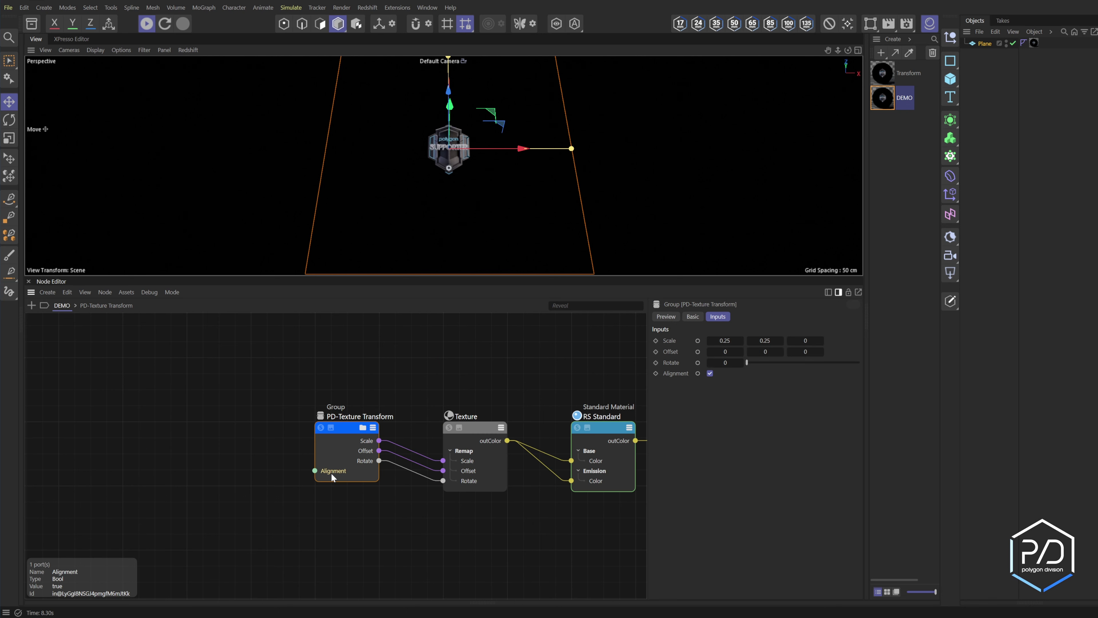
{"action": "key", "text": "Delete"}
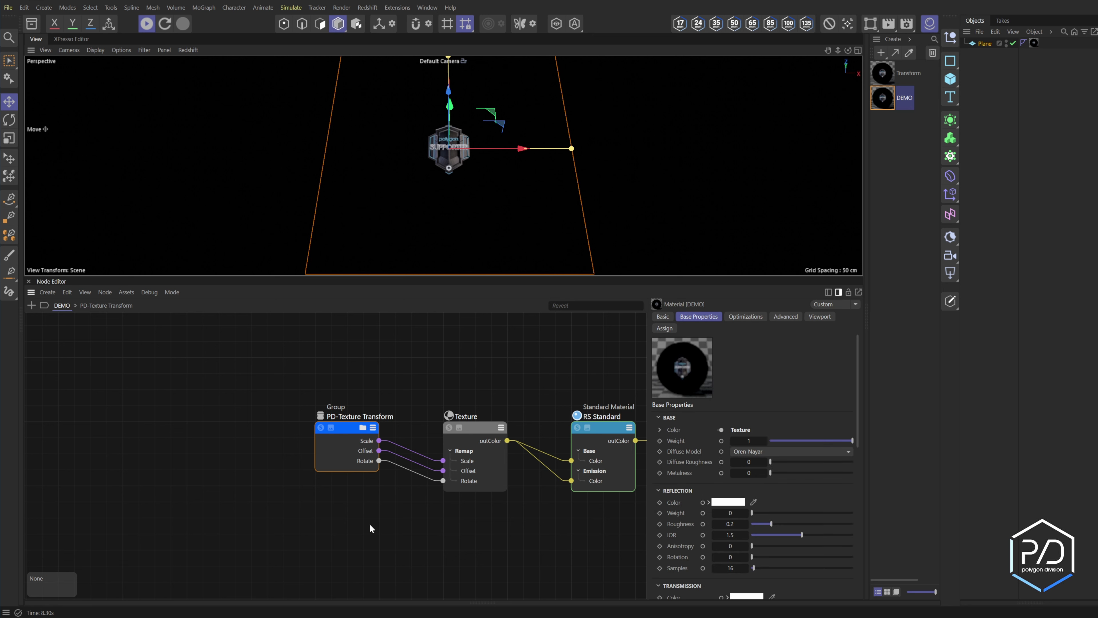
{"action": "left_click", "coordinate": [349, 430]}
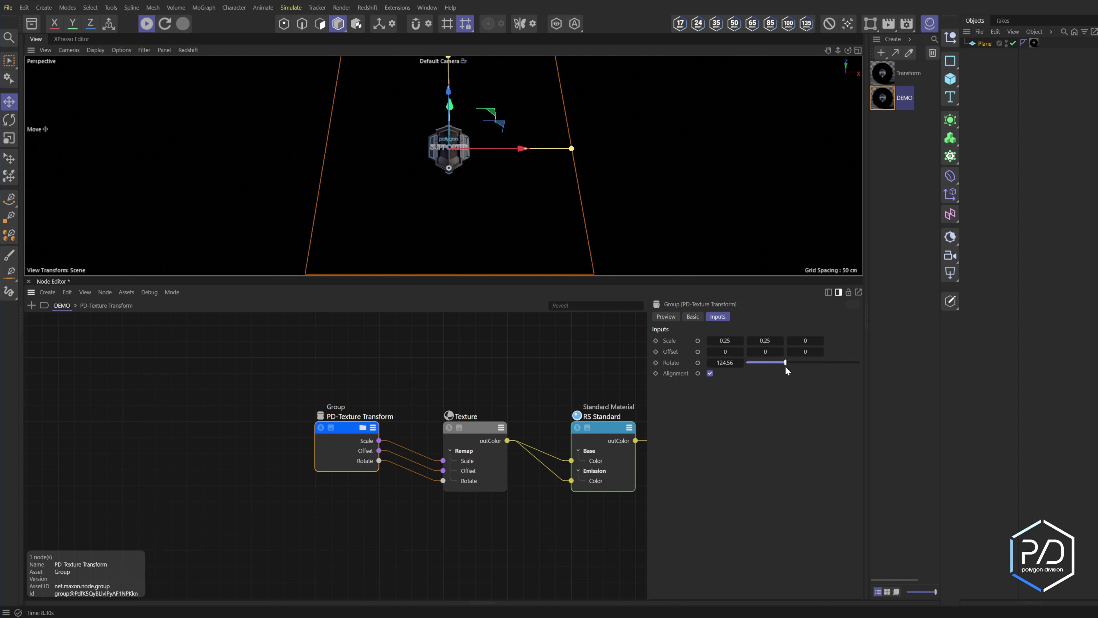
{"action": "left_click_drag", "start_coordinate": [785, 362], "coordinate": [747, 363]}
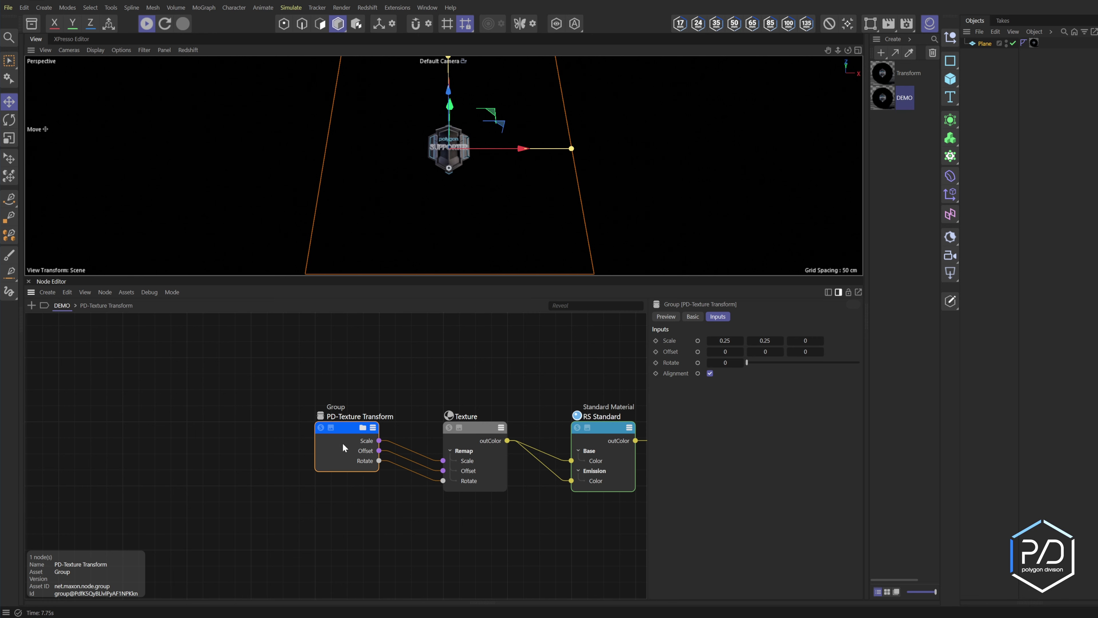
- Open the PD-Texture Transform group in the Resource Editor and collapse its Outputs group
{"action": "right_click", "coordinate": [342, 443]}
{"action": "left_click", "coordinate": [389, 576]}
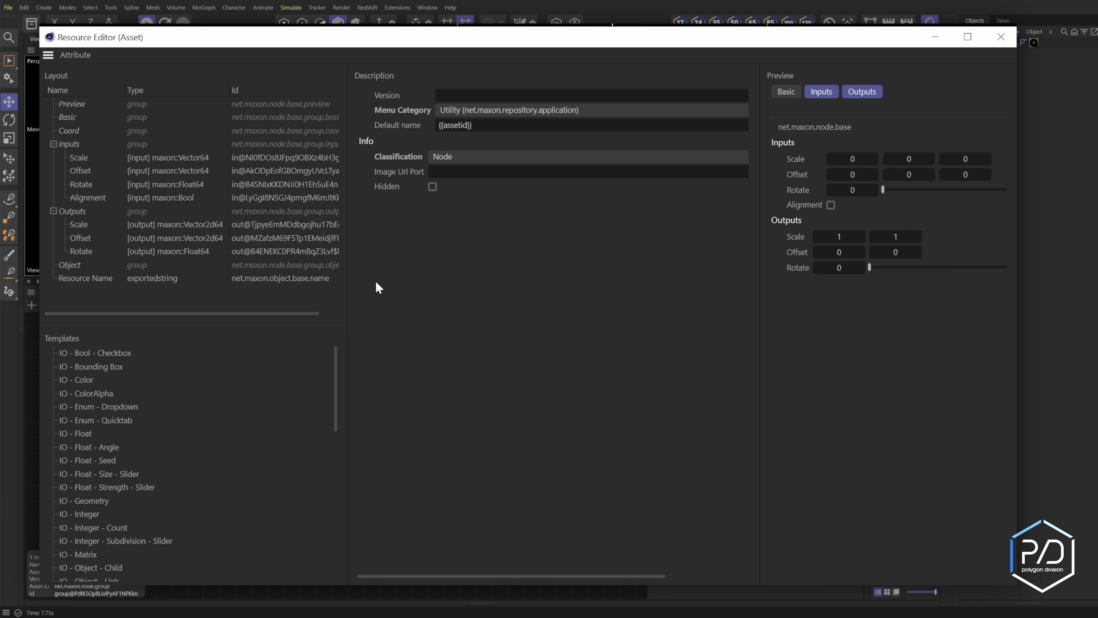
{"action": "left_click", "coordinate": [53, 211]}
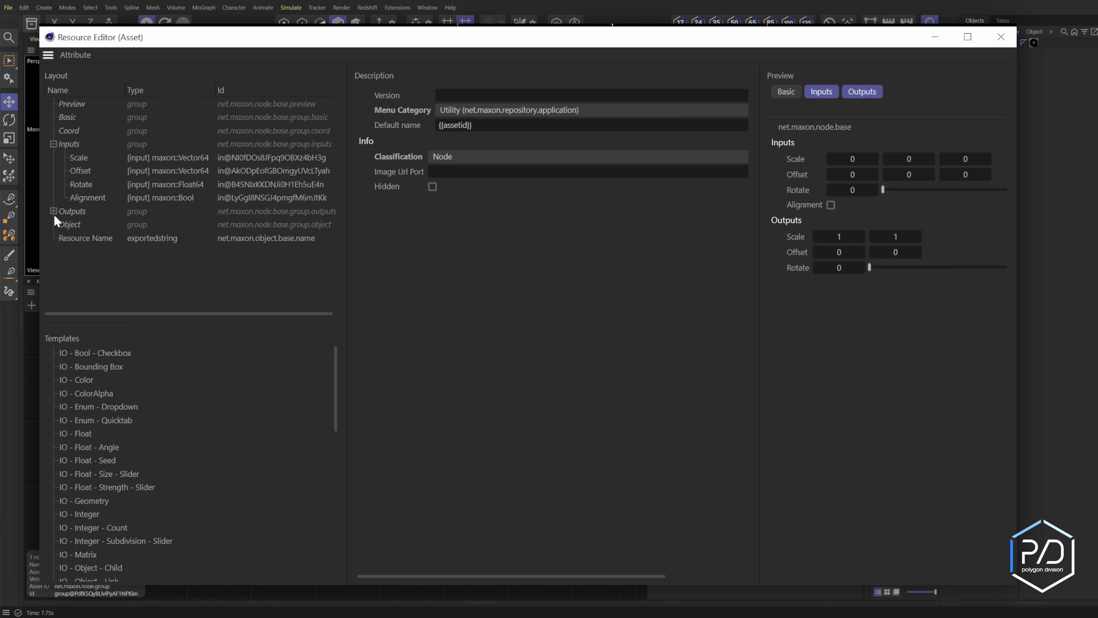
- Set the Scale input's data type to Vector2d and its unit to Percent
{"action": "left_click", "coordinate": [85, 159]}
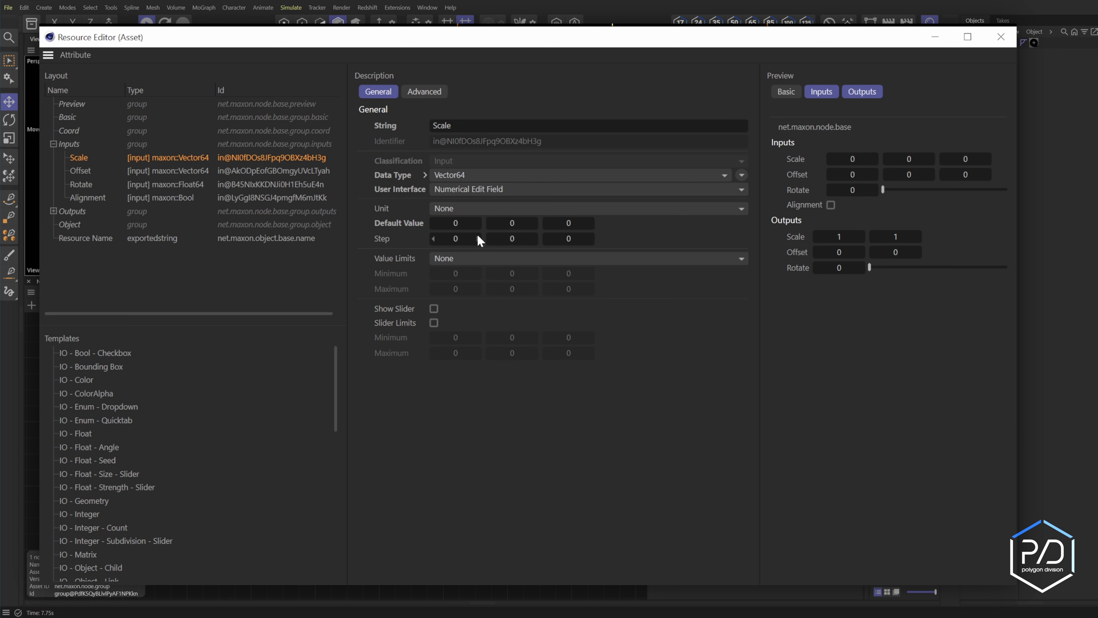
{"action": "left_click", "coordinate": [484, 175]}
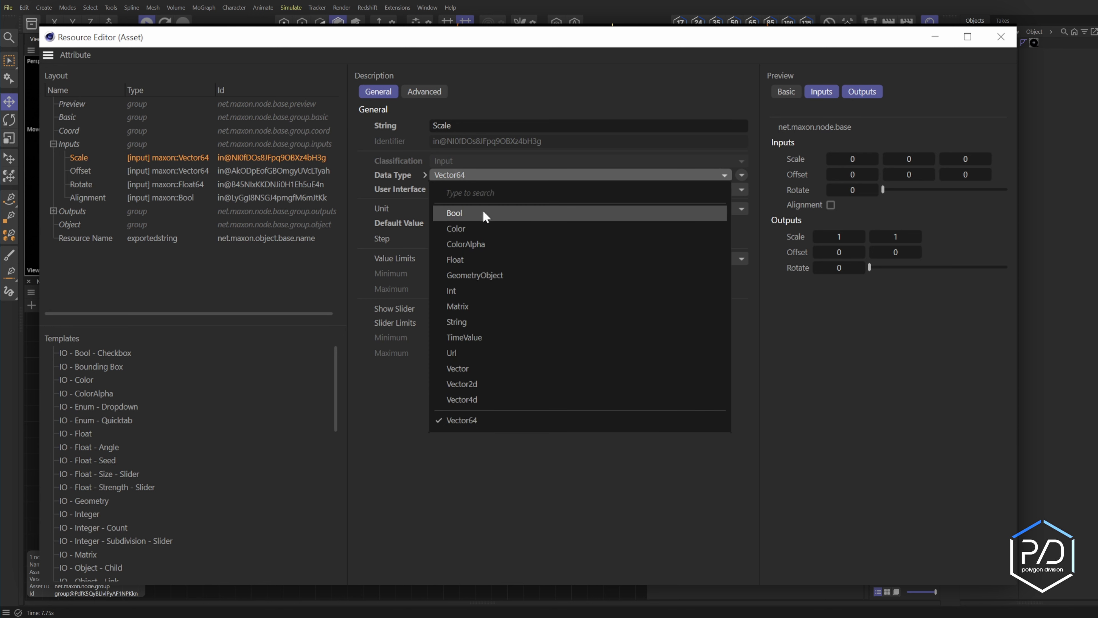
{"action": "left_click", "coordinate": [482, 383]}
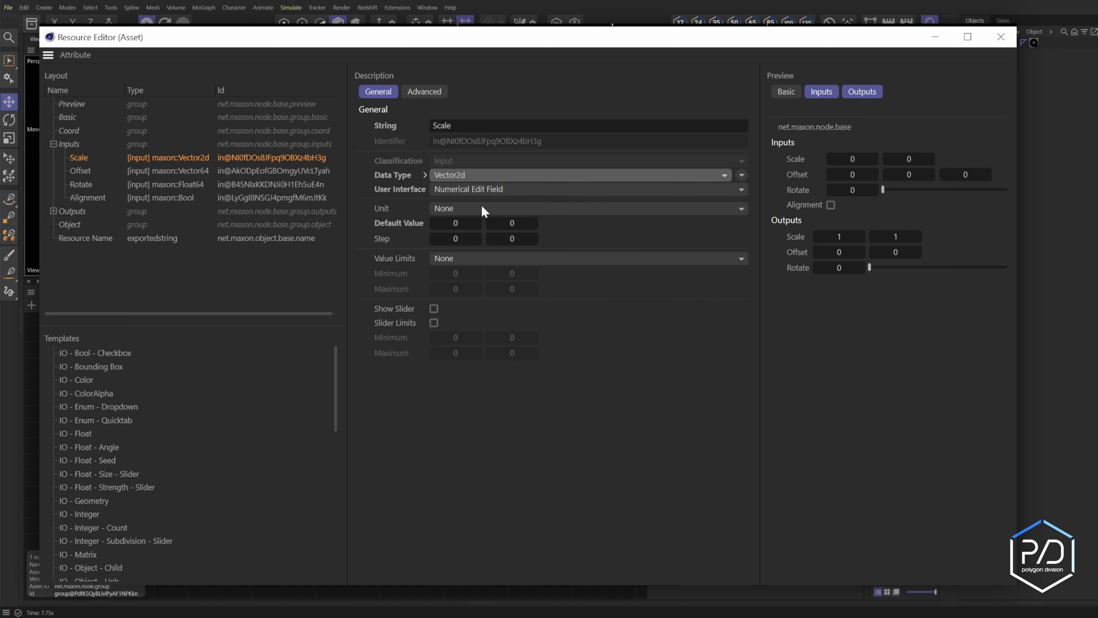
{"action": "left_click", "coordinate": [483, 208]}
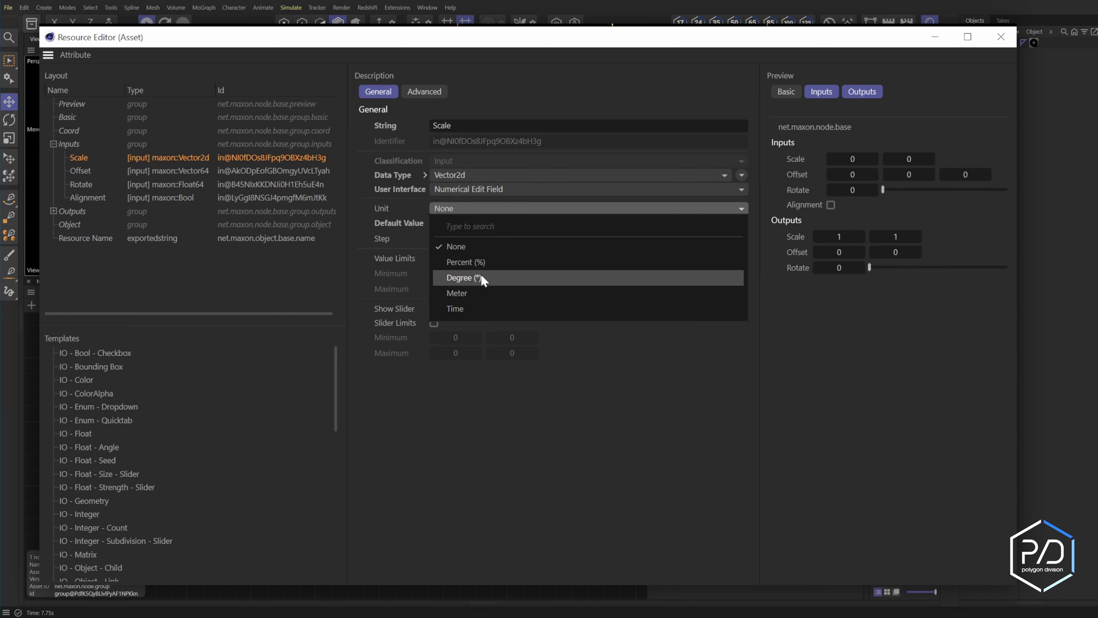
{"action": "left_click", "coordinate": [487, 262]}
- Set the Scale input's default value to 100 % and its step to 1 % for both components
{"action": "double_click", "coordinate": [455, 223]}
{"action": "type", "text": "100"}
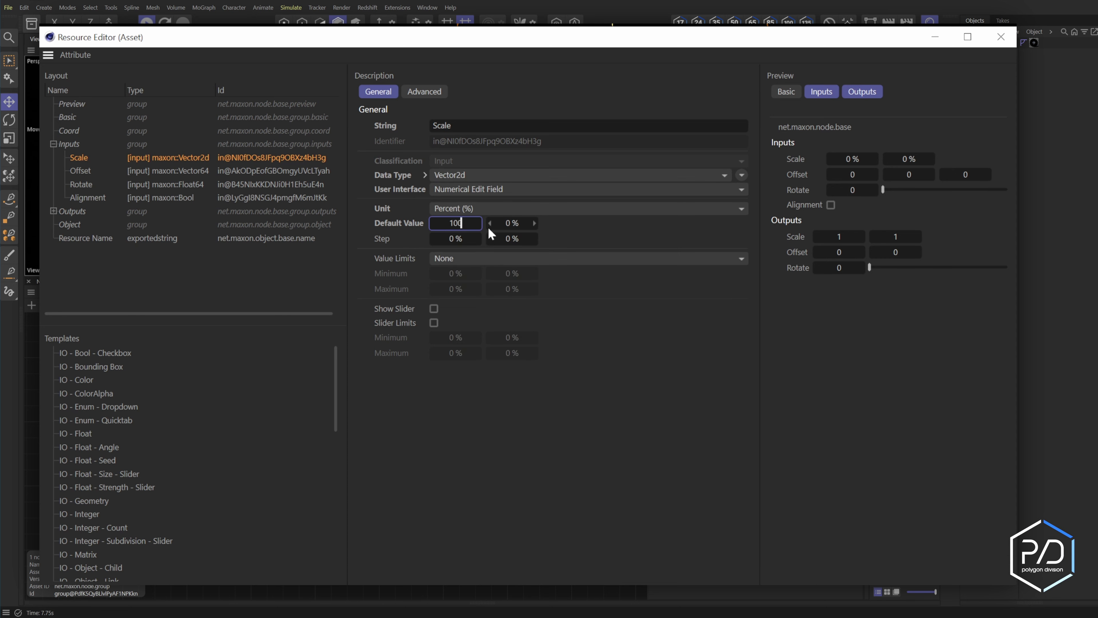
{"action": "key", "text": "Tab"}
{"action": "type", "text": "100"}
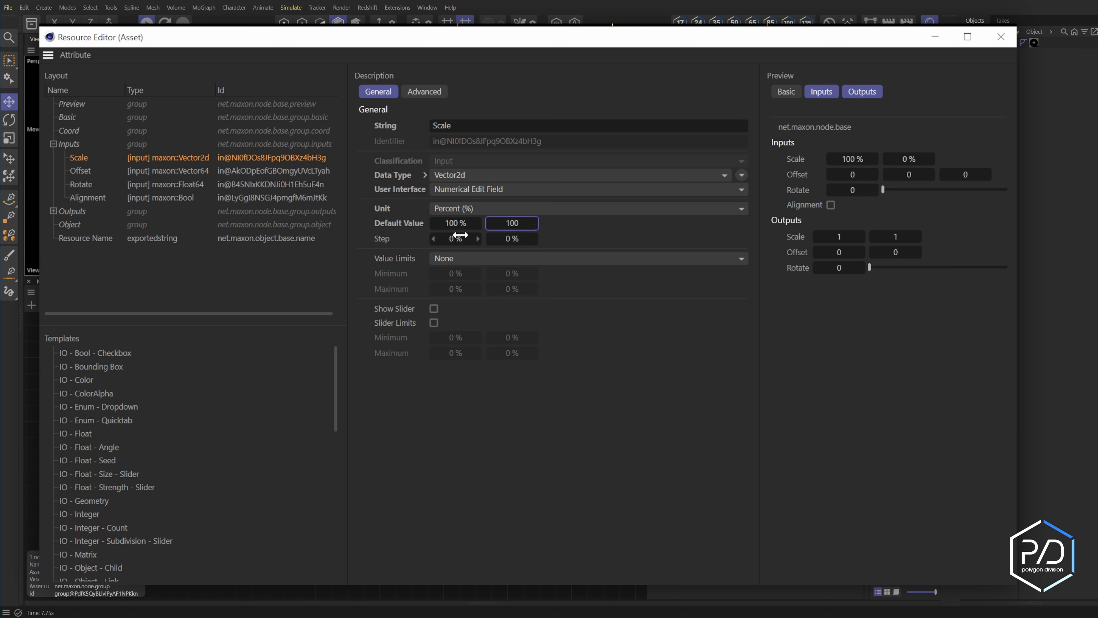
{"action": "key", "text": "Tab"}
{"action": "type", "text": "1"}
{"action": "key", "text": "Tab"}
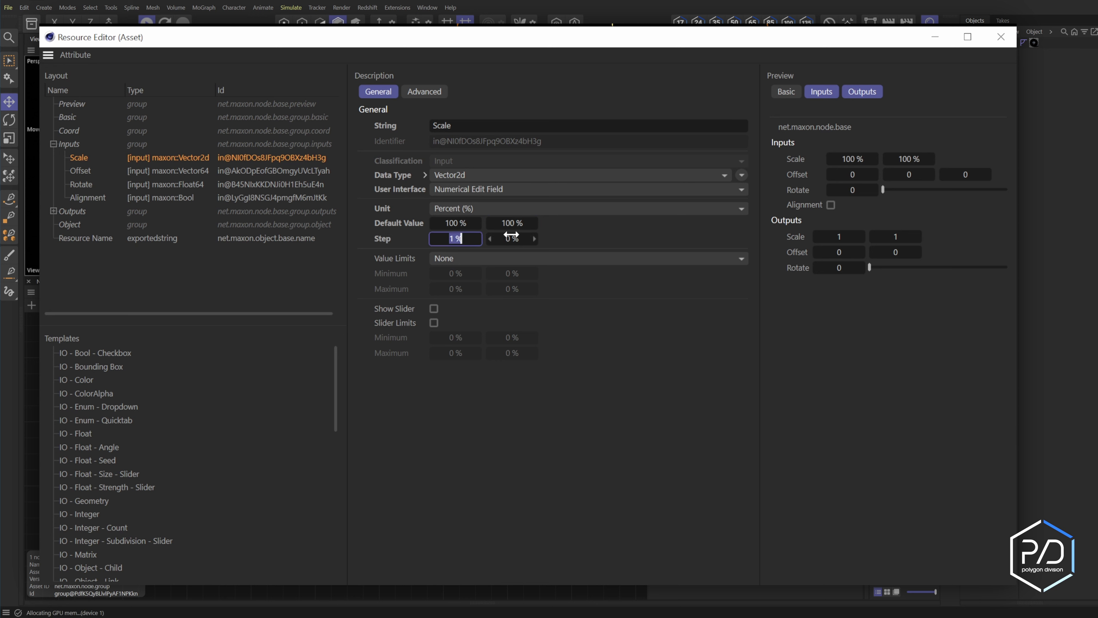
{"action": "type", "text": "1"}
{"action": "key", "text": "Return"}
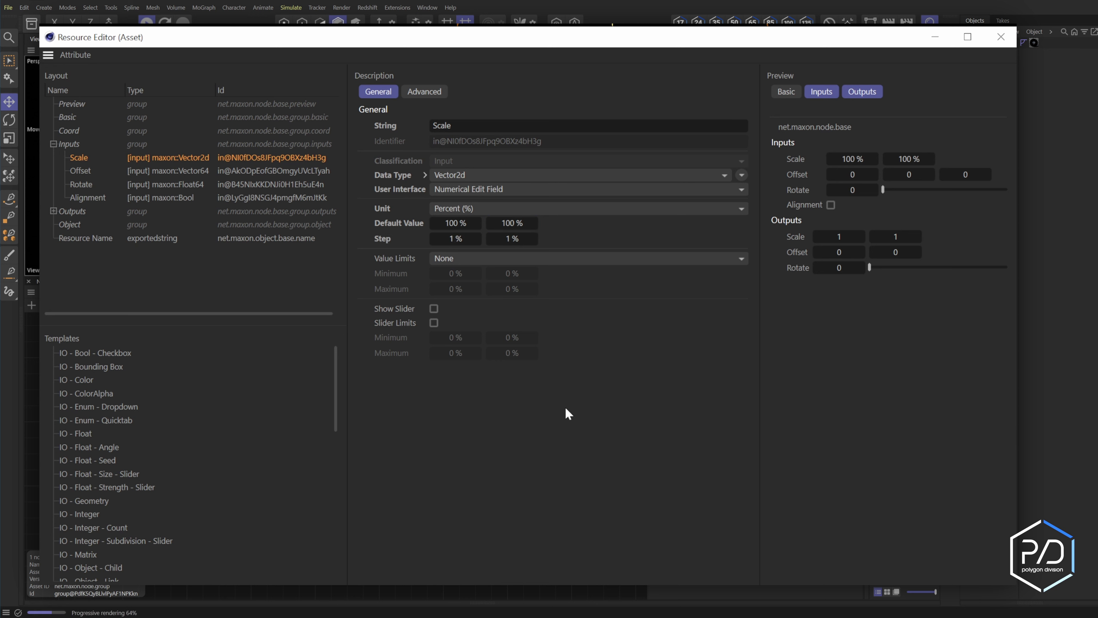
- Refine the Scale input's step to 0.1 % for both components
{"action": "left_click", "coordinate": [459, 239]}
{"action": "type", "text": ".1"}
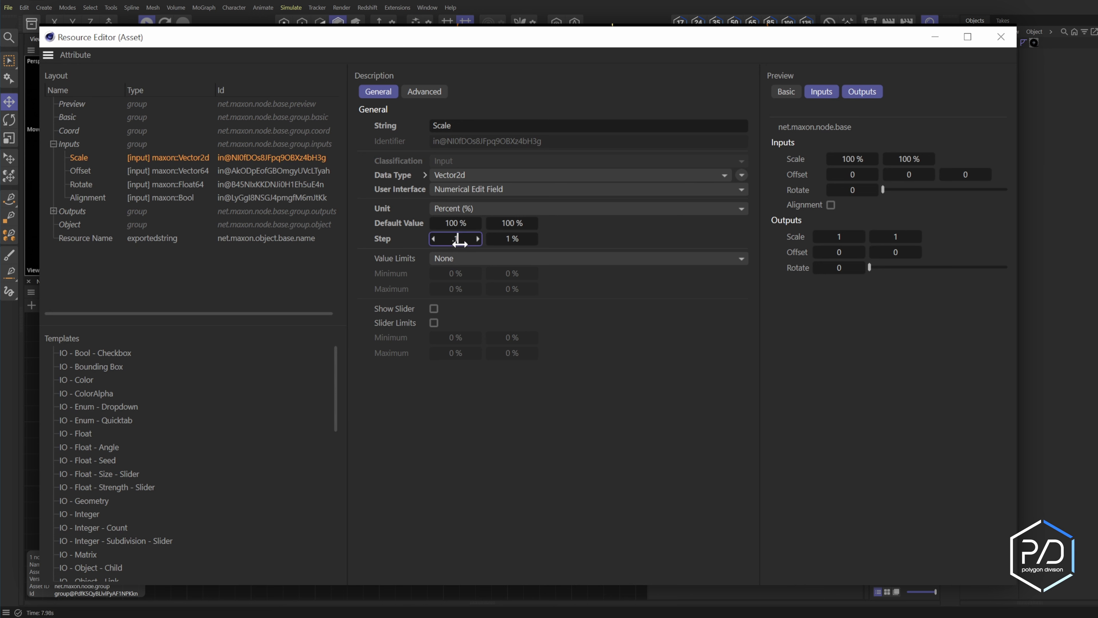
{"action": "key", "text": "Return"}
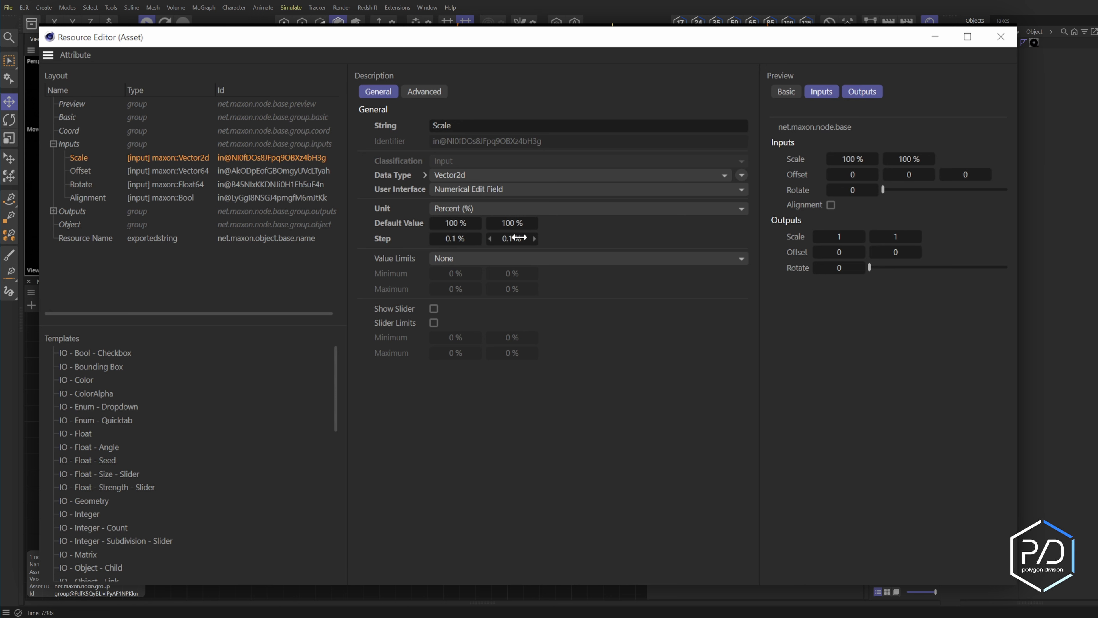
- Set the Offset input's data type to Vector2d and its unit to Percent
{"action": "key", "text": "Down"}
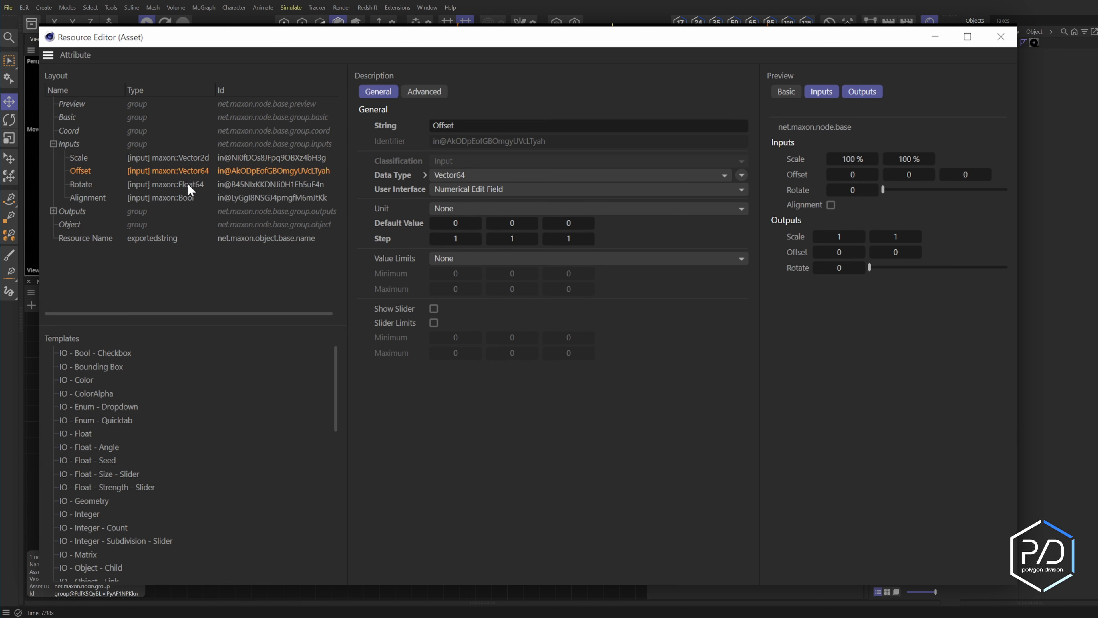
{"action": "left_click", "coordinate": [503, 176]}
{"action": "left_click", "coordinate": [497, 383]}
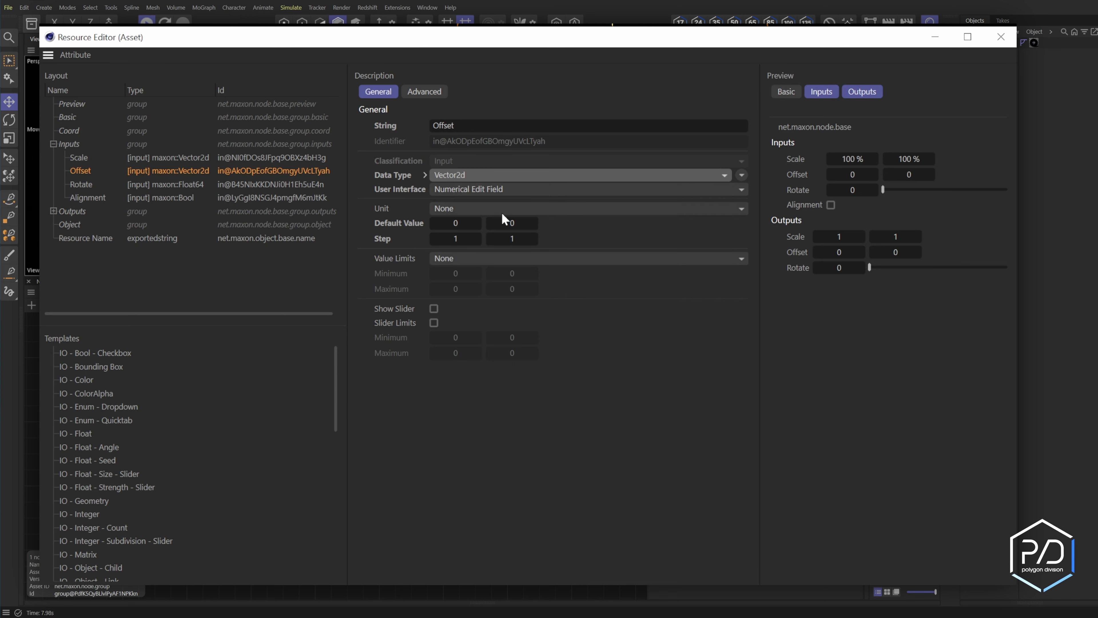
{"action": "left_click", "coordinate": [501, 209]}
{"action": "left_click", "coordinate": [503, 263]}
- Set the Offset input's step to 0.1 % for both components
{"action": "left_click", "coordinate": [456, 222]}
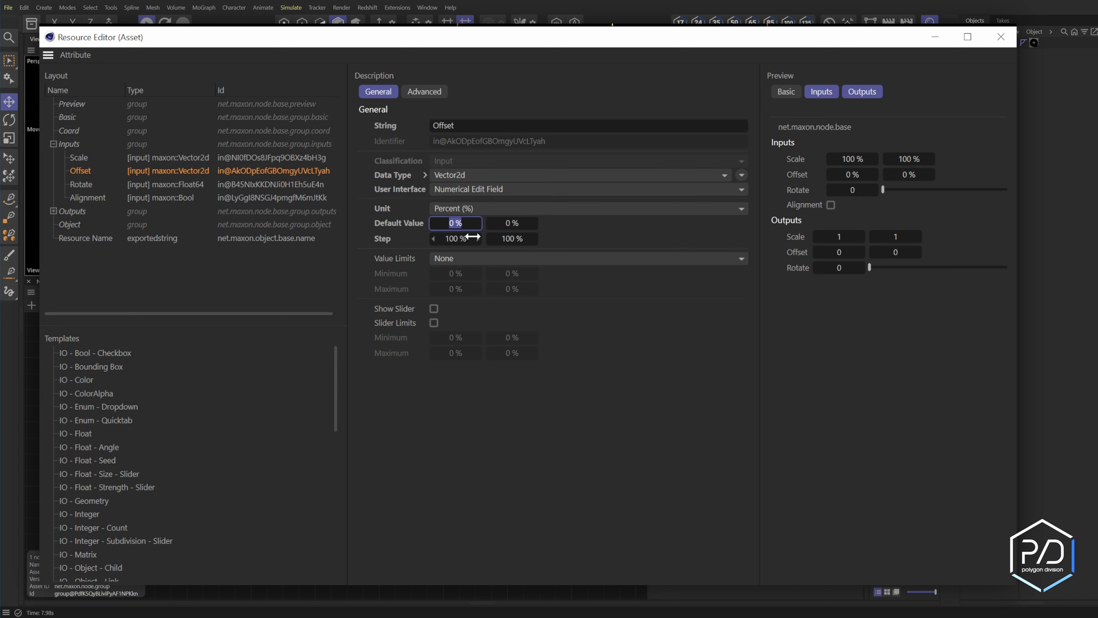
{"action": "left_click", "coordinate": [457, 239]}
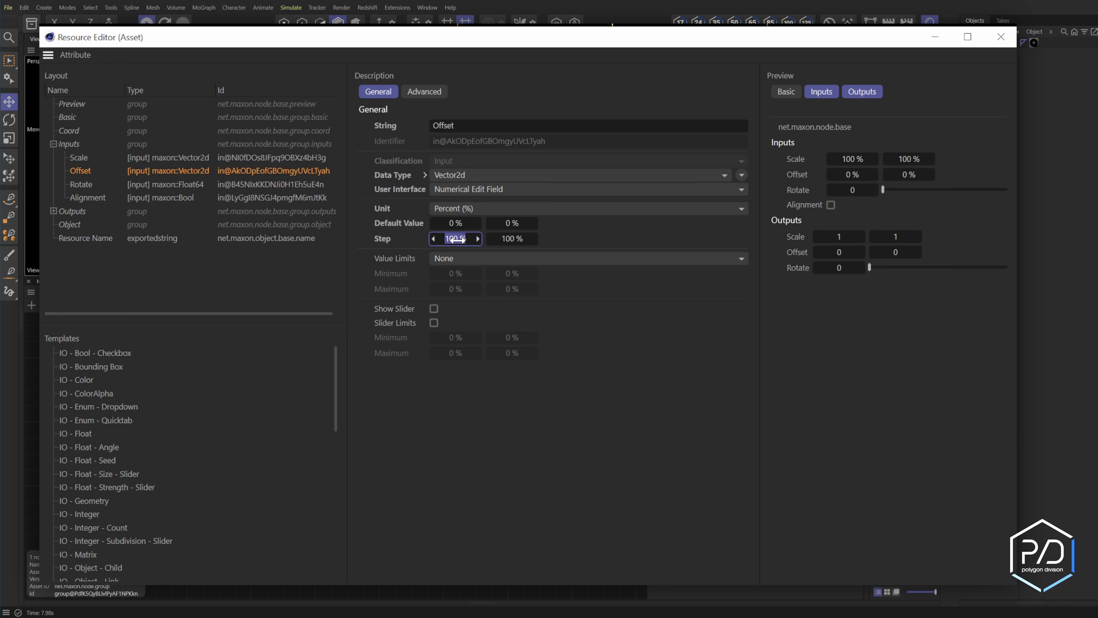
{"action": "type", "text": "1"}
{"action": "key", "text": "Return"}
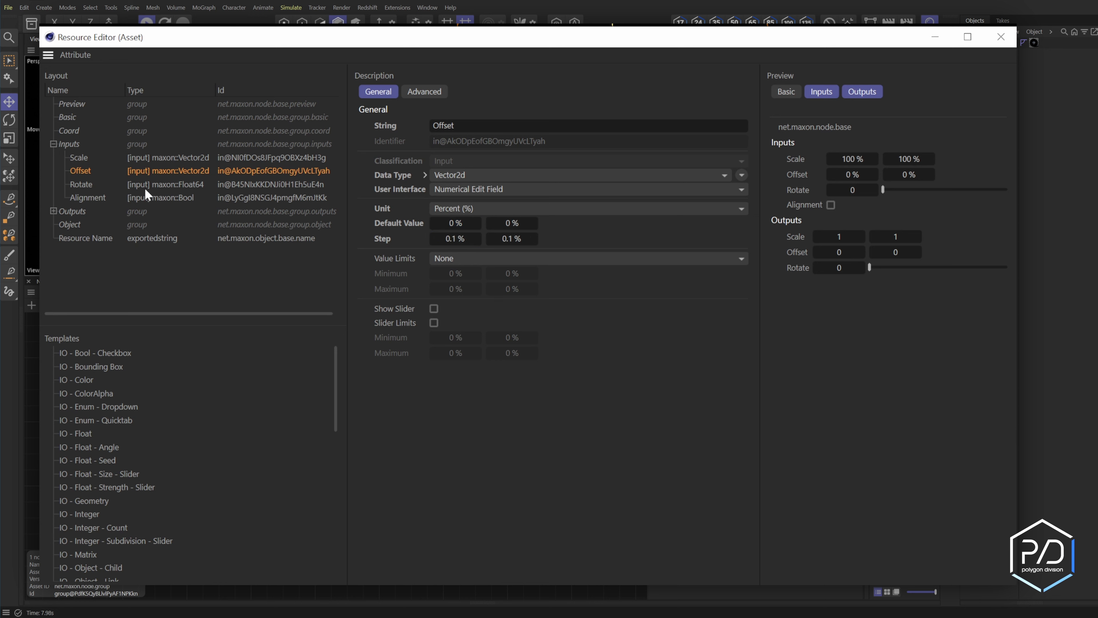
- Set the Rotate input's unit to Degree and its step to 1°
{"action": "left_click", "coordinate": [156, 189]}
{"action": "left_click", "coordinate": [467, 209]}
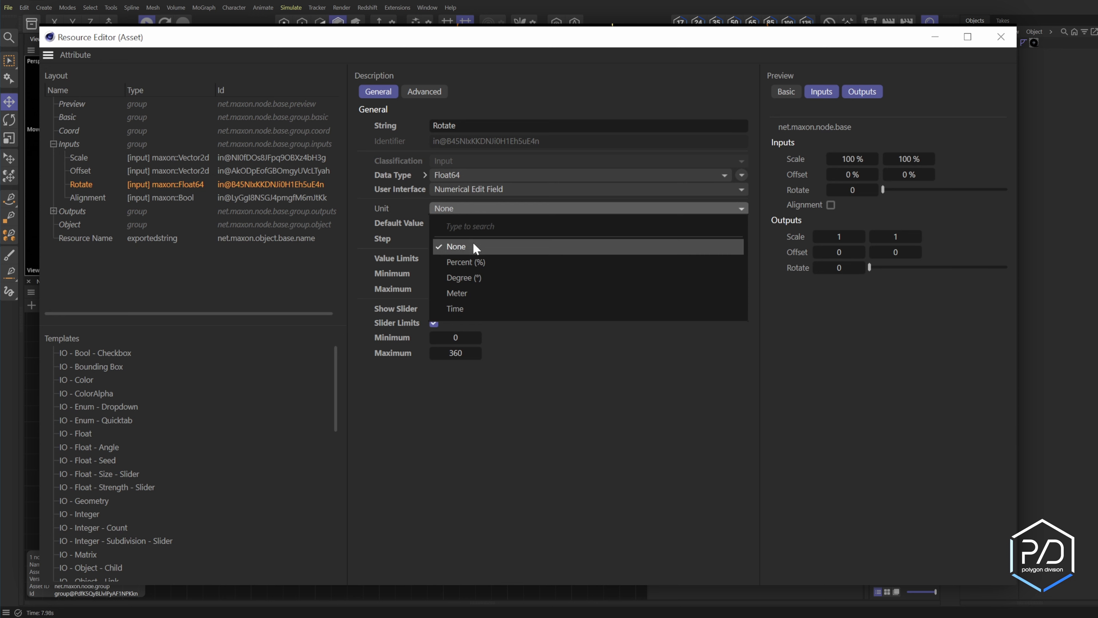
{"action": "left_click", "coordinate": [468, 280]}
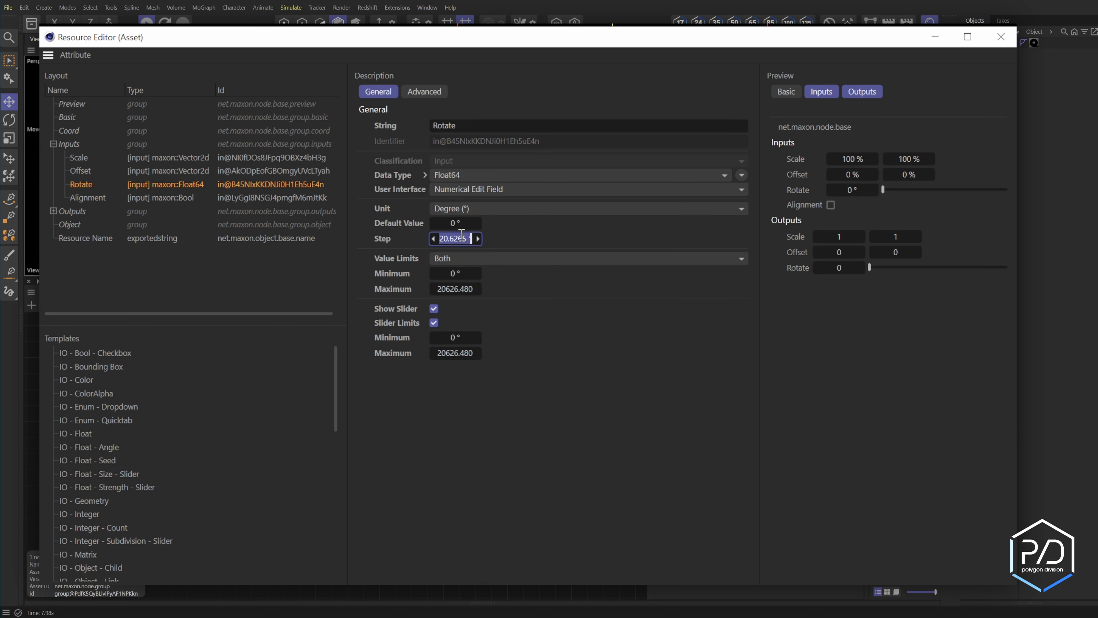
{"action": "type", "text": "1"}
- Set both the value limits and the slider limits of the Rotate input to a minimum of -360° and a maximum of 360°
{"action": "left_click", "coordinate": [454, 273]}
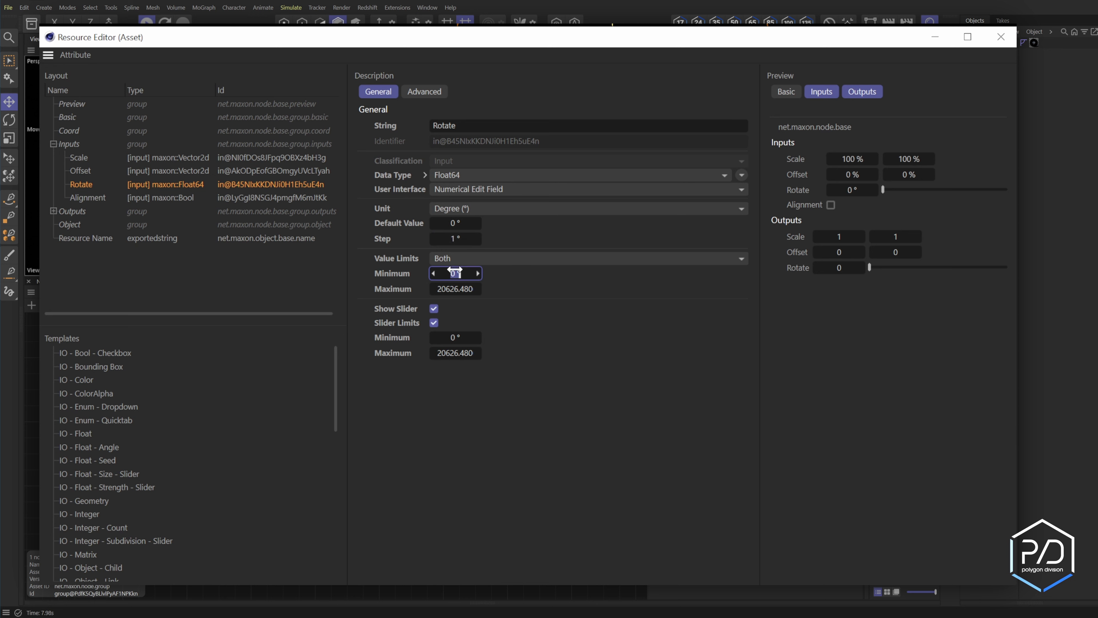
{"action": "type", "text": "-360"}
{"action": "left_click", "coordinate": [458, 289]}
{"action": "type", "text": "36"}
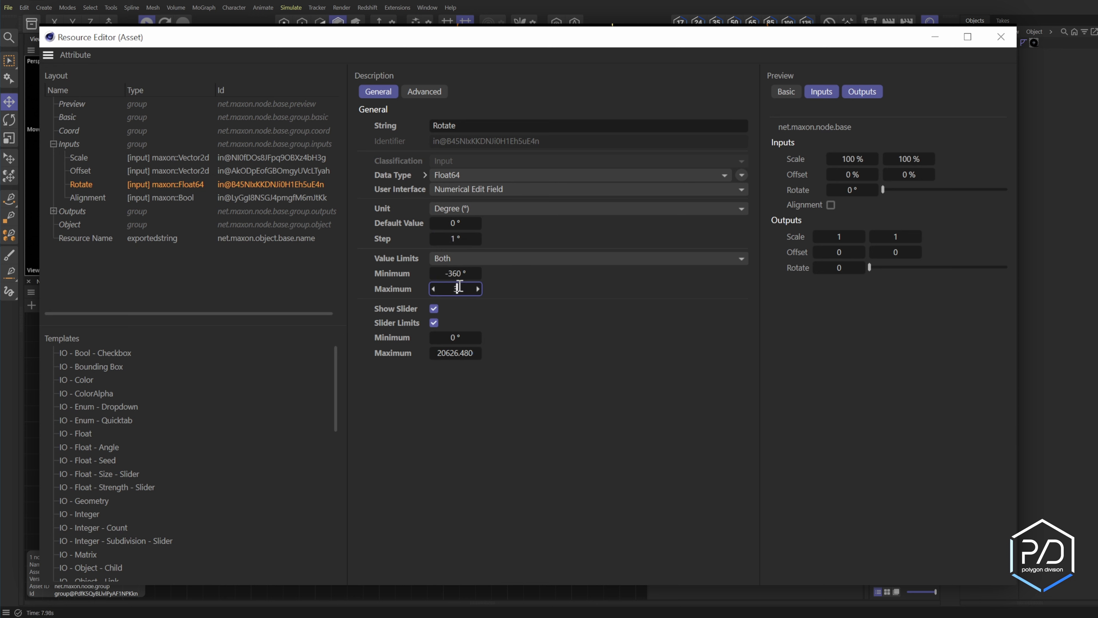
{"action": "left_click", "coordinate": [465, 340]}
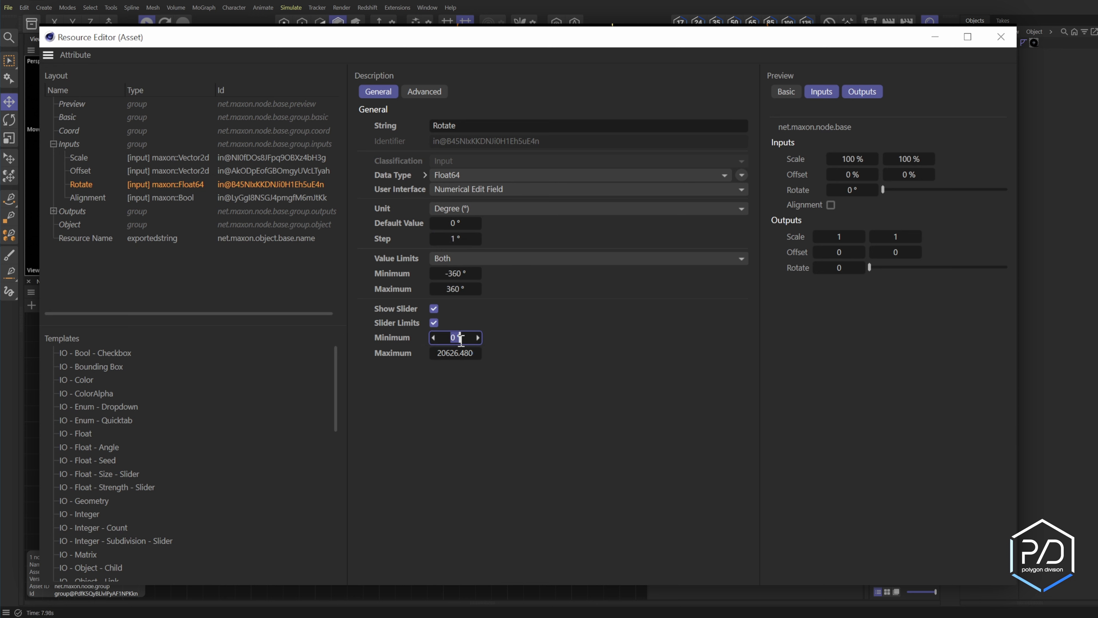
{"action": "type", "text": "-360"}
{"action": "left_click", "coordinate": [476, 351]}
{"action": "key", "text": "BackSpace"}
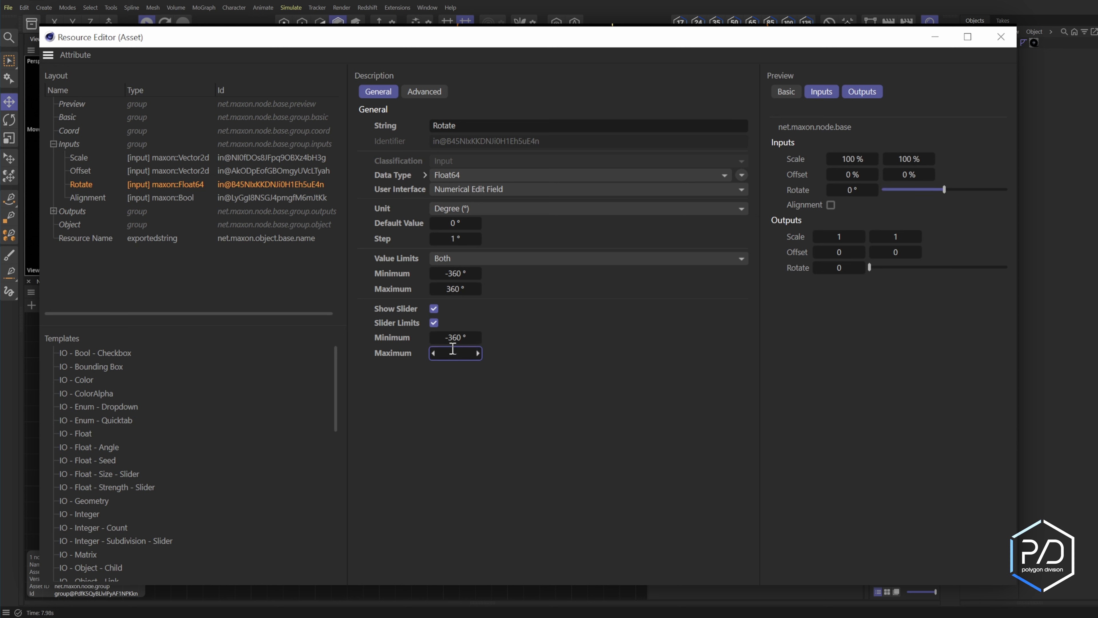
{"action": "type", "text": "360"}
{"action": "key", "text": "Return"}
- Change the Alignment input's data type to Int and its user interface to Drop-Down
{"action": "left_click", "coordinate": [154, 199]}
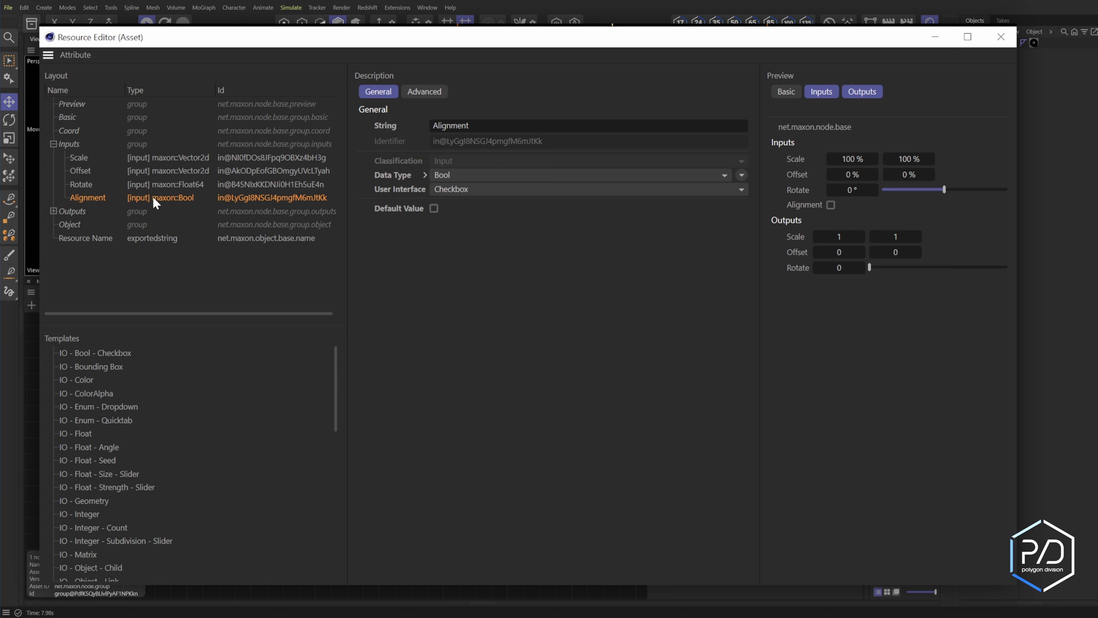
{"action": "left_click", "coordinate": [459, 177]}
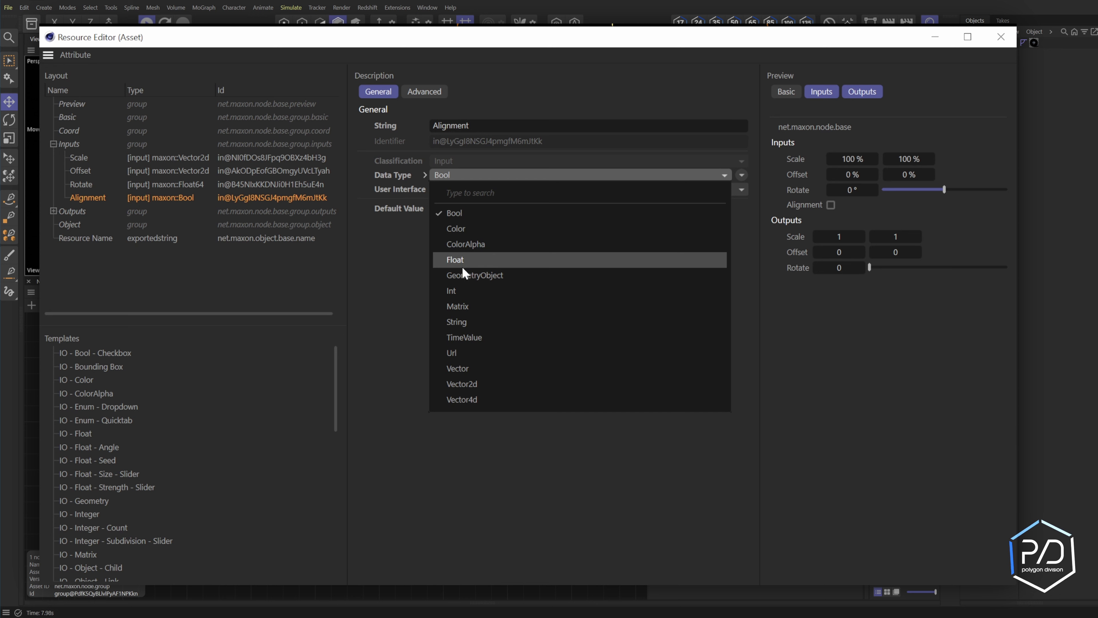
{"action": "left_click", "coordinate": [467, 292]}
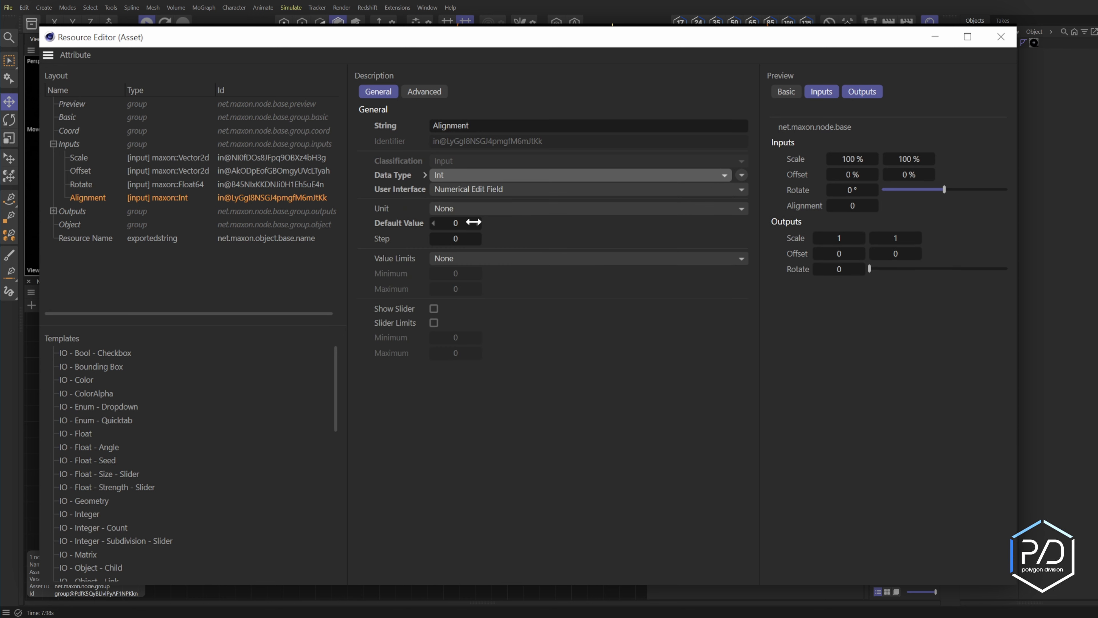
{"action": "left_click", "coordinate": [481, 207]}
{"action": "left_click", "coordinate": [488, 188]}
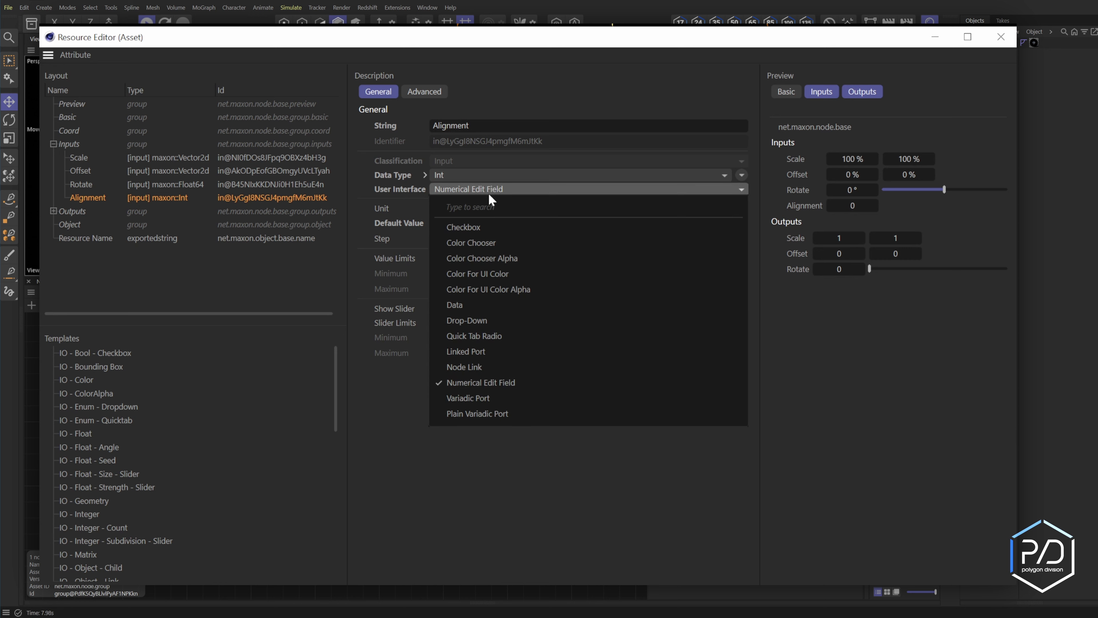
{"action": "left_click", "coordinate": [498, 321]}
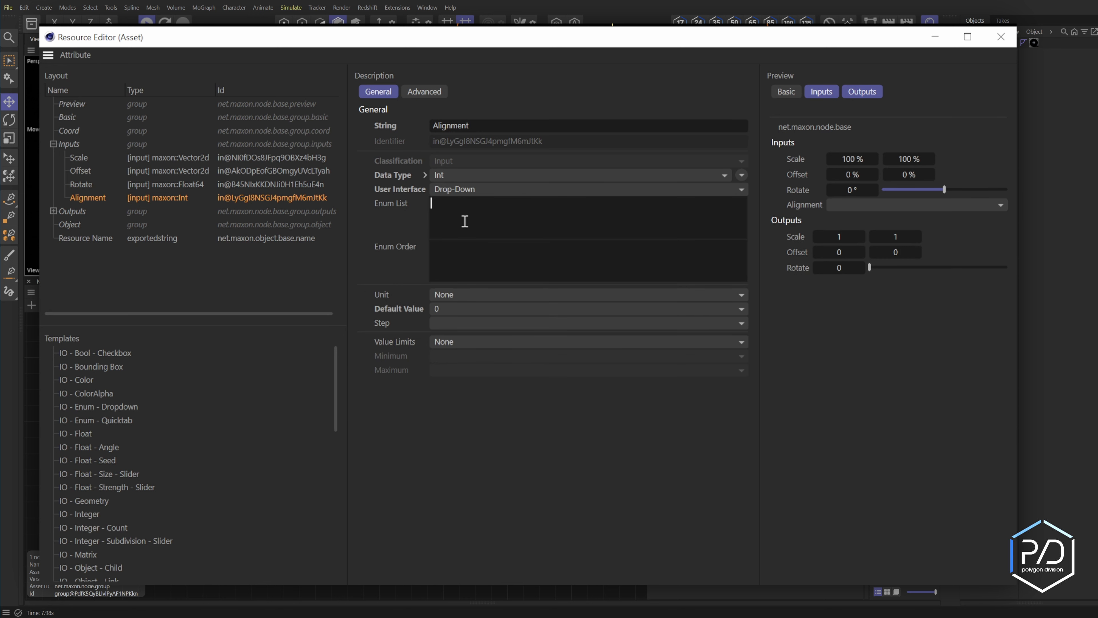
- Fill Alignment's enum list with Center:0 and Justified:1, and try the Justified option in the preview
{"action": "type", "text": "Center"}
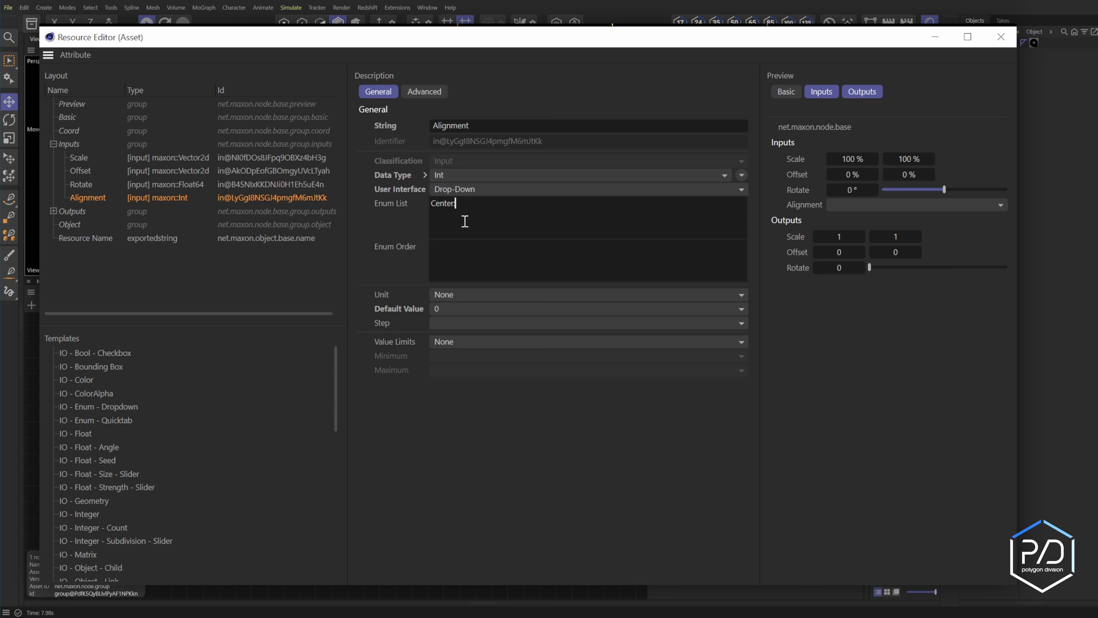
{"action": "type", "text": ":0"}
{"action": "key", "text": "Return"}
{"action": "type", "text": "Justified:1"}
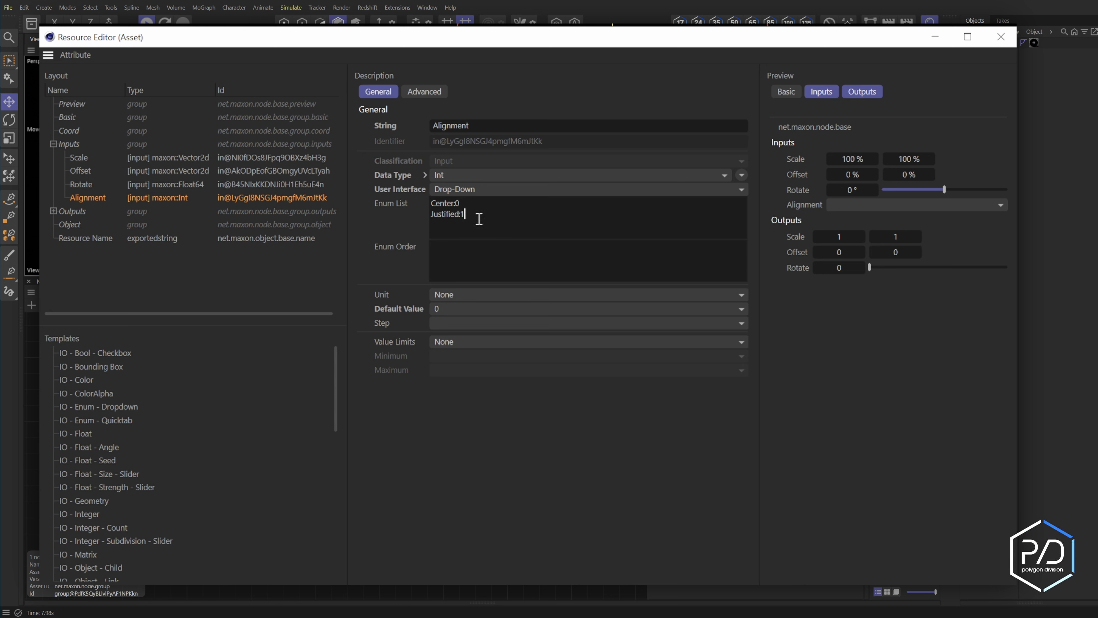
{"action": "left_click", "coordinate": [463, 215]}
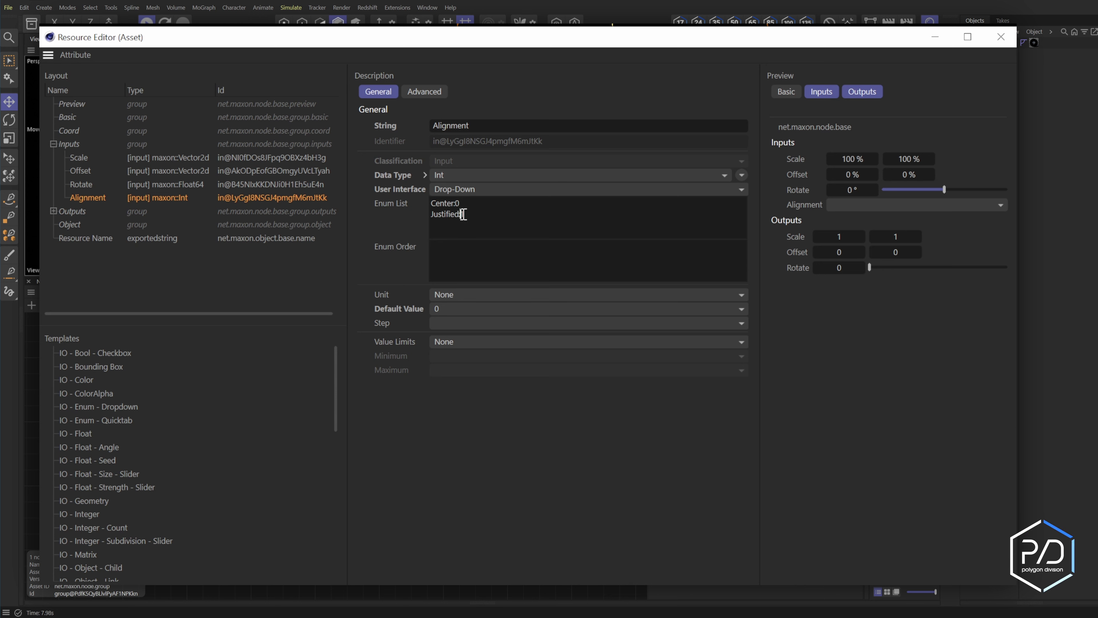
{"action": "left_click", "coordinate": [512, 234]}
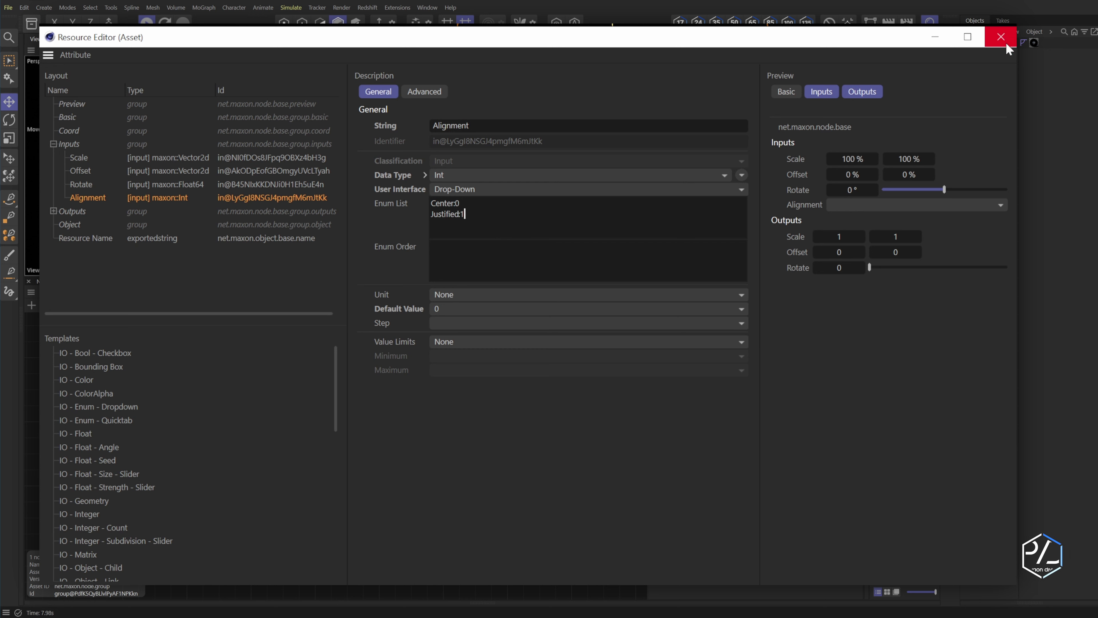
{"action": "left_click", "coordinate": [902, 205]}
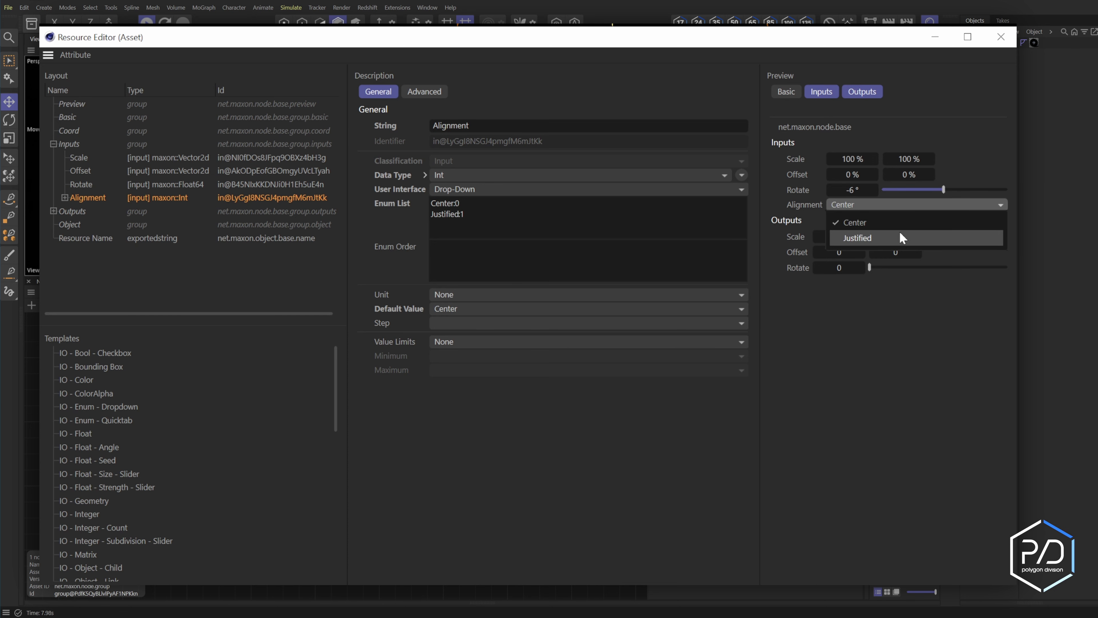
{"action": "left_click", "coordinate": [898, 237]}
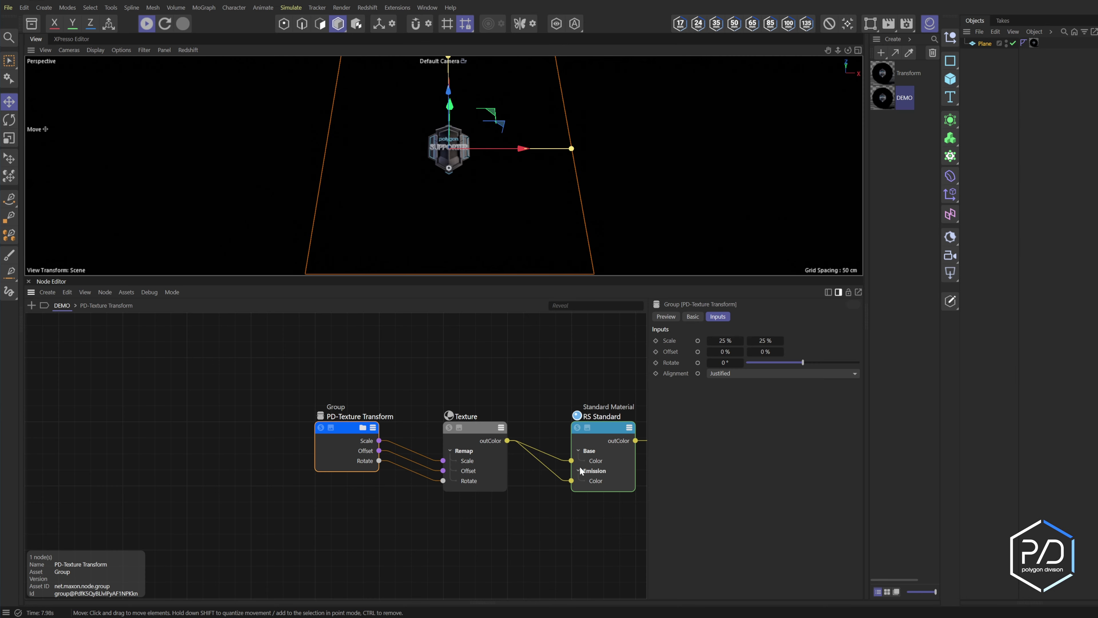
- Set the PD-Texture Transform node's Scale to 50 % on both axes
{"action": "left_click", "coordinate": [720, 337]}
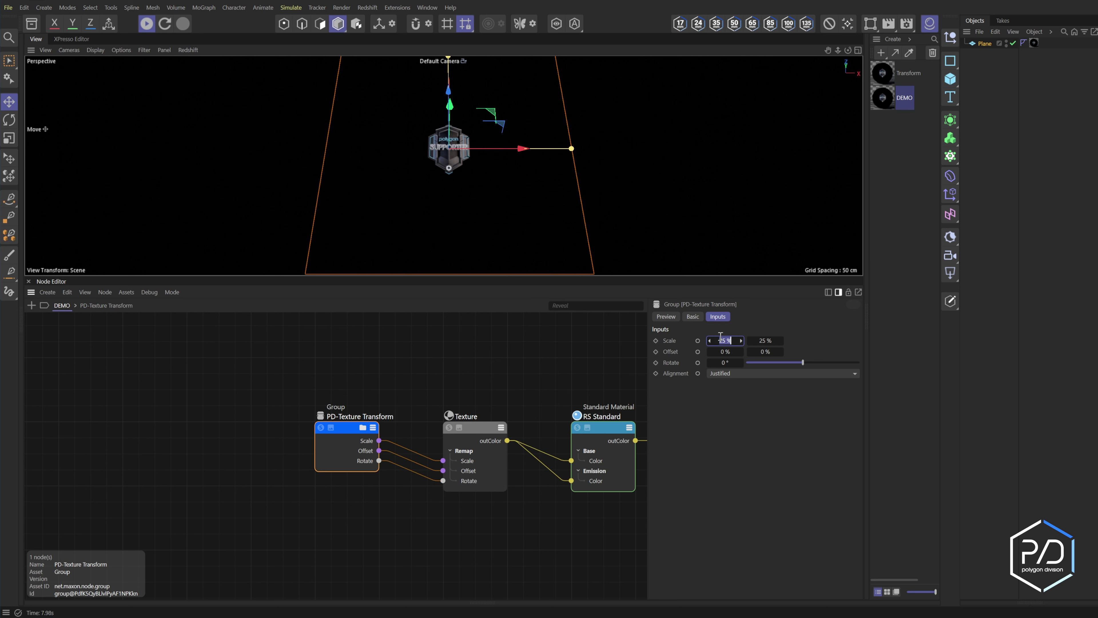
{"action": "type", "text": "50"}
{"action": "key", "text": "Return"}
- Try out the node's Offset and Rotate inputs, return both to 0, and switch Alignment to Center
{"action": "left_click", "coordinate": [725, 352]}
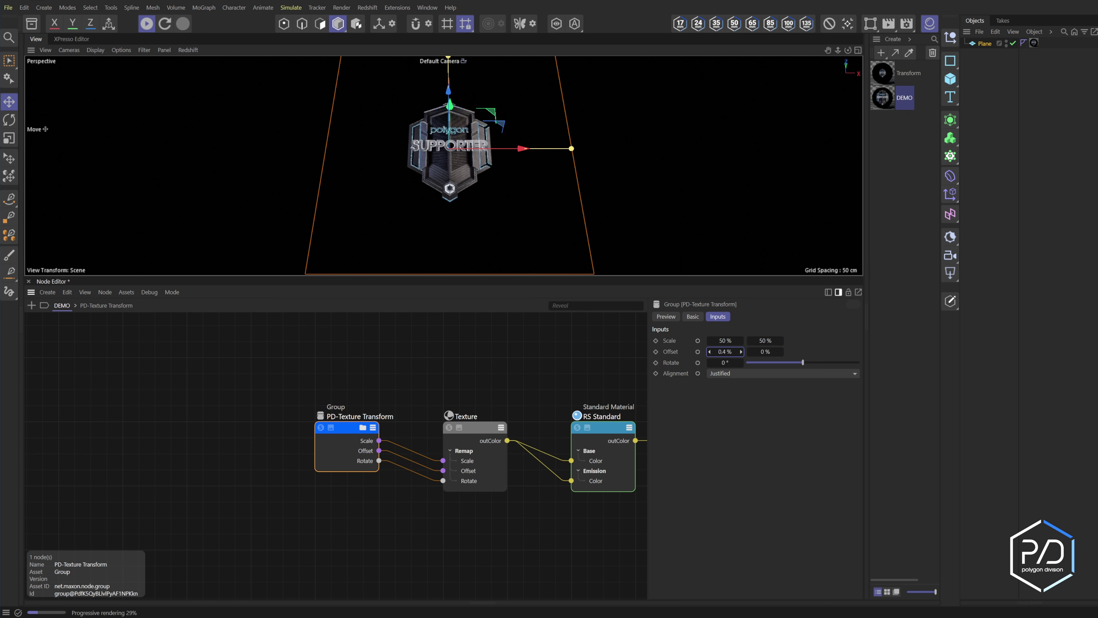
{"action": "left_click", "coordinate": [774, 467]}
{"action": "mouse_move", "coordinate": [800, 363]}
{"action": "left_mouse_down"}
{"action": "mouse_move", "coordinate": [863, 377]}
{"action": "mouse_move", "coordinate": [835, 365]}
{"action": "mouse_move", "coordinate": [743, 382]}
{"action": "mouse_move", "coordinate": [799, 368]}
{"action": "left_mouse_up"}
{"action": "right_click", "coordinate": [726, 362]}
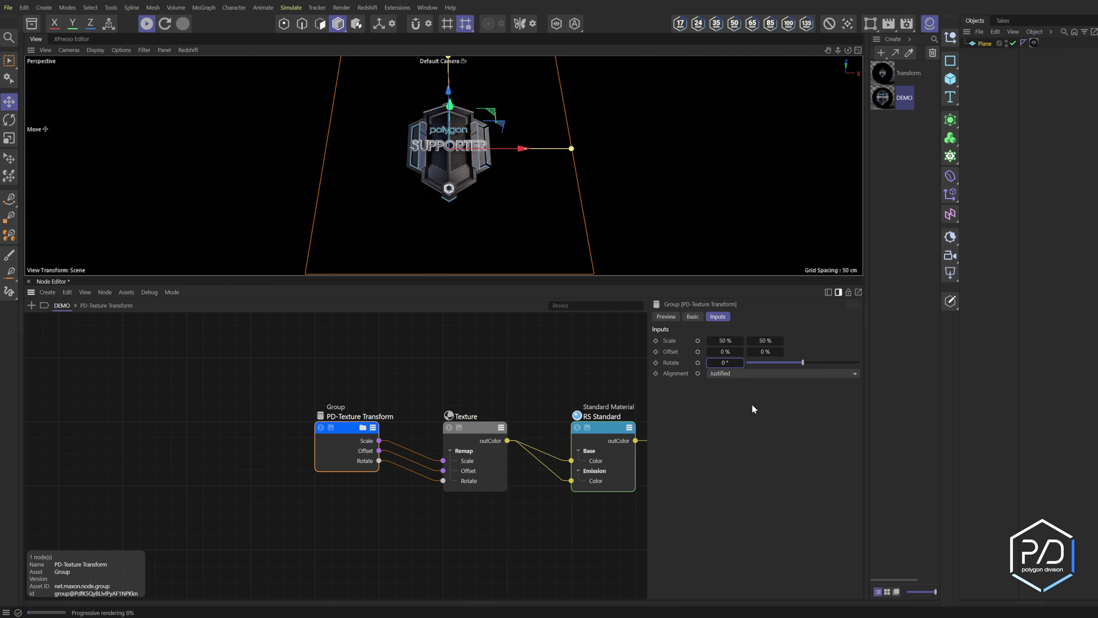
{"action": "left_click", "coordinate": [741, 372]}
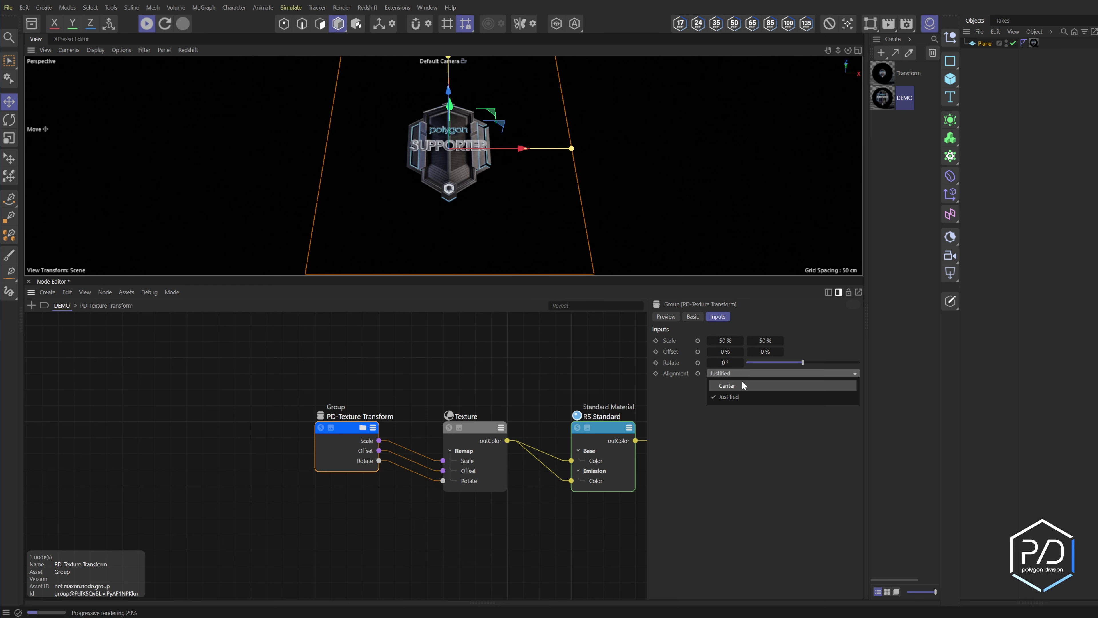
{"action": "left_click", "coordinate": [742, 381]}
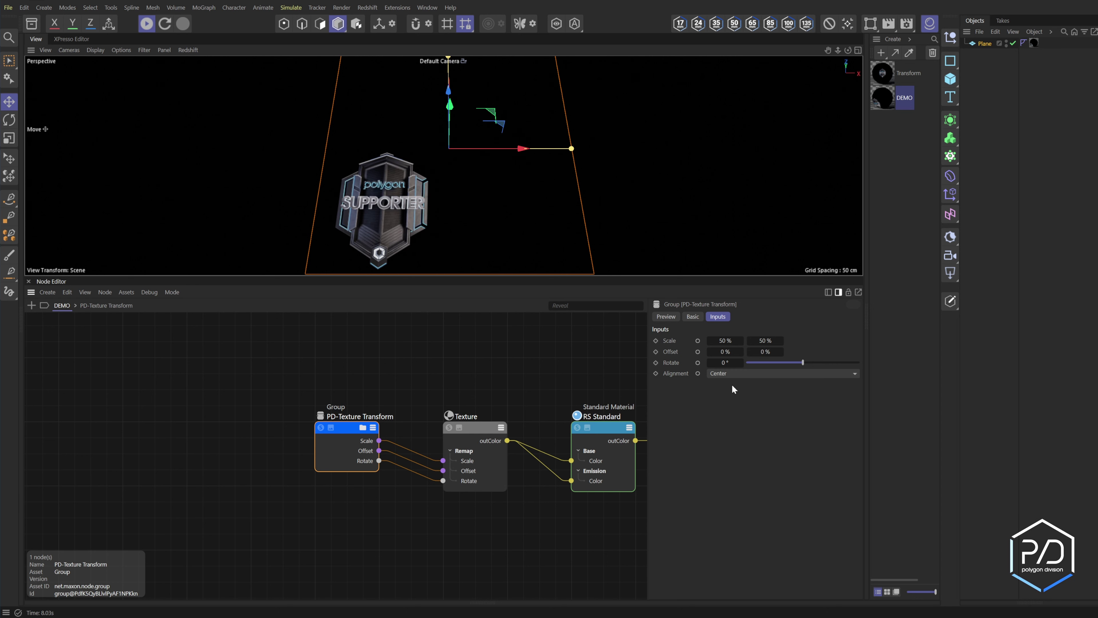
- Renumber the group's Alignment enum list to Center:1 and Justified:2 in the Resource Editor, and set the node's Alignment to Center
{"action": "right_click", "coordinate": [342, 431]}
{"action": "left_click", "coordinate": [378, 568]}
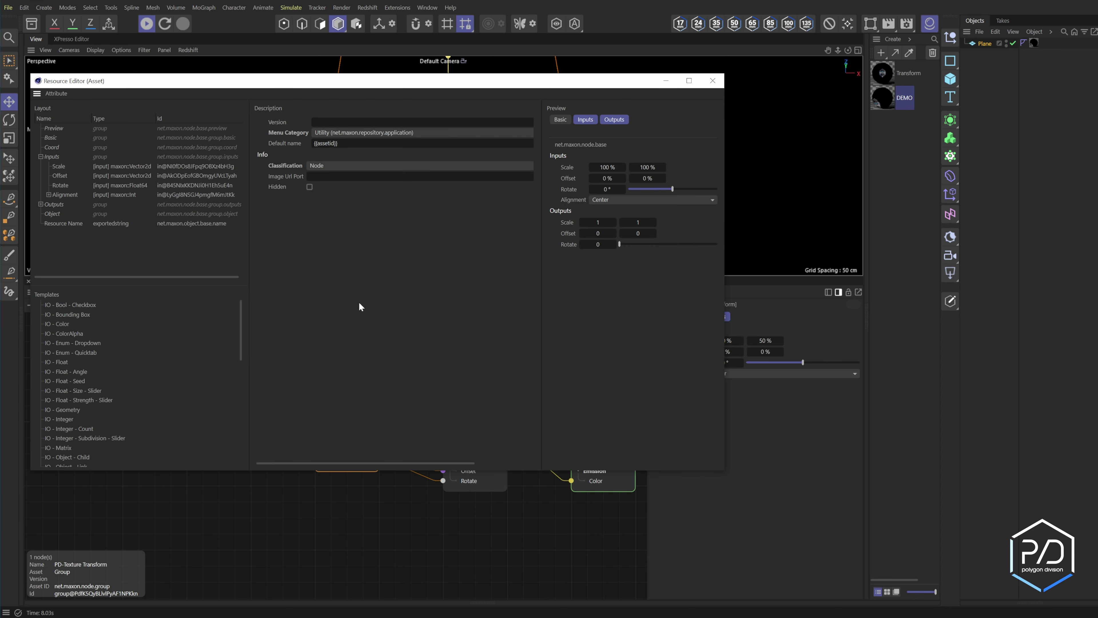
{"action": "left_click", "coordinate": [86, 195]}
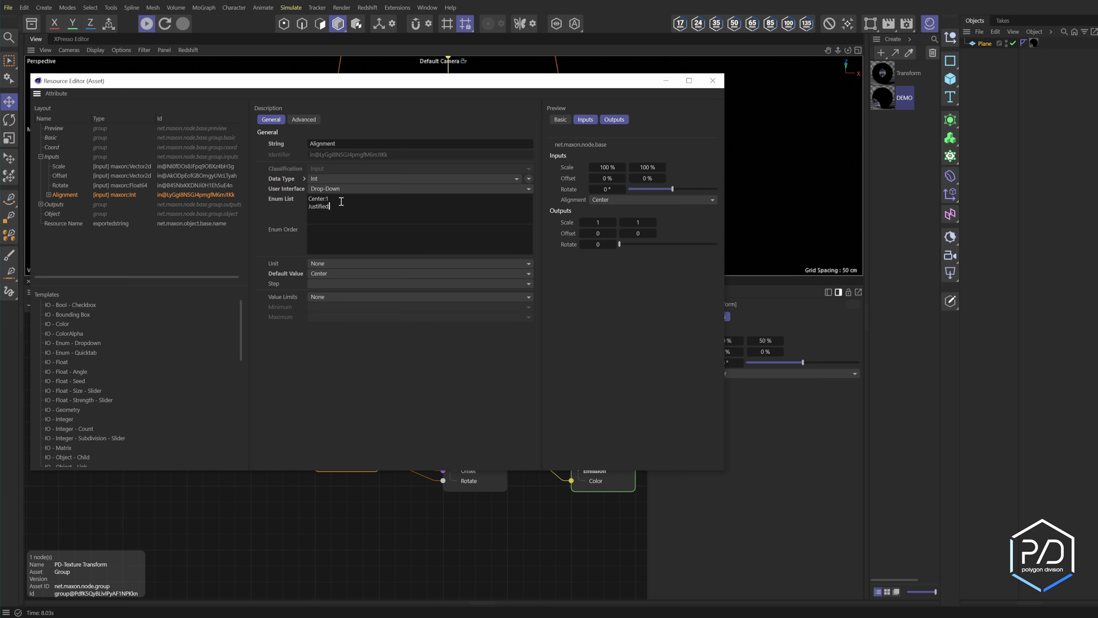
{"action": "type", "text": "2"}
{"action": "left_click", "coordinate": [711, 81]}
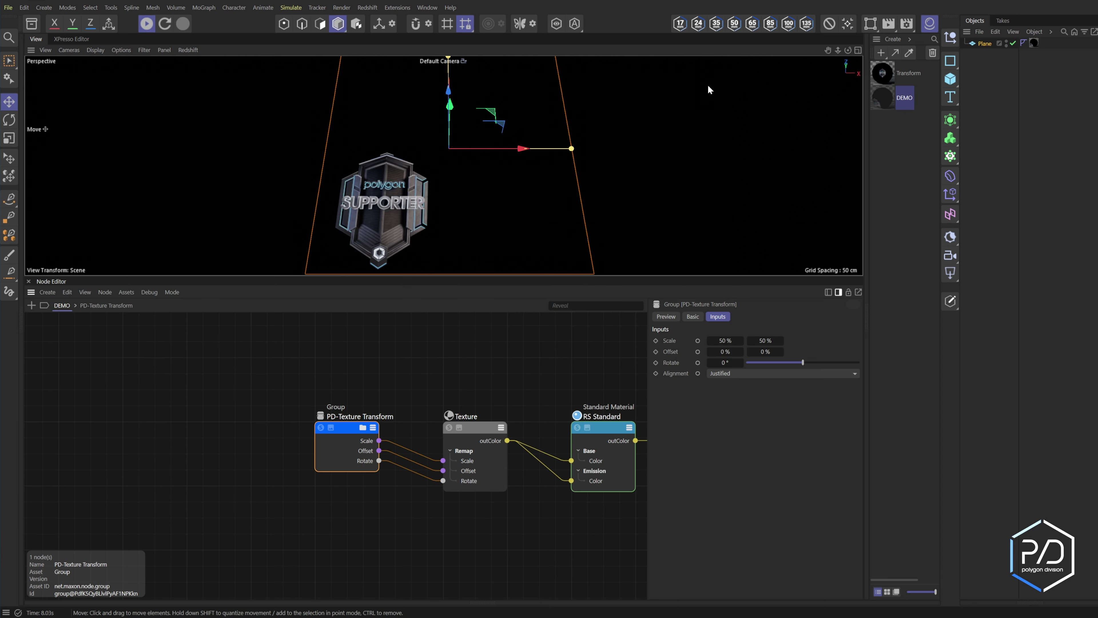
{"action": "left_click", "coordinate": [731, 375]}
{"action": "left_click", "coordinate": [730, 389]}
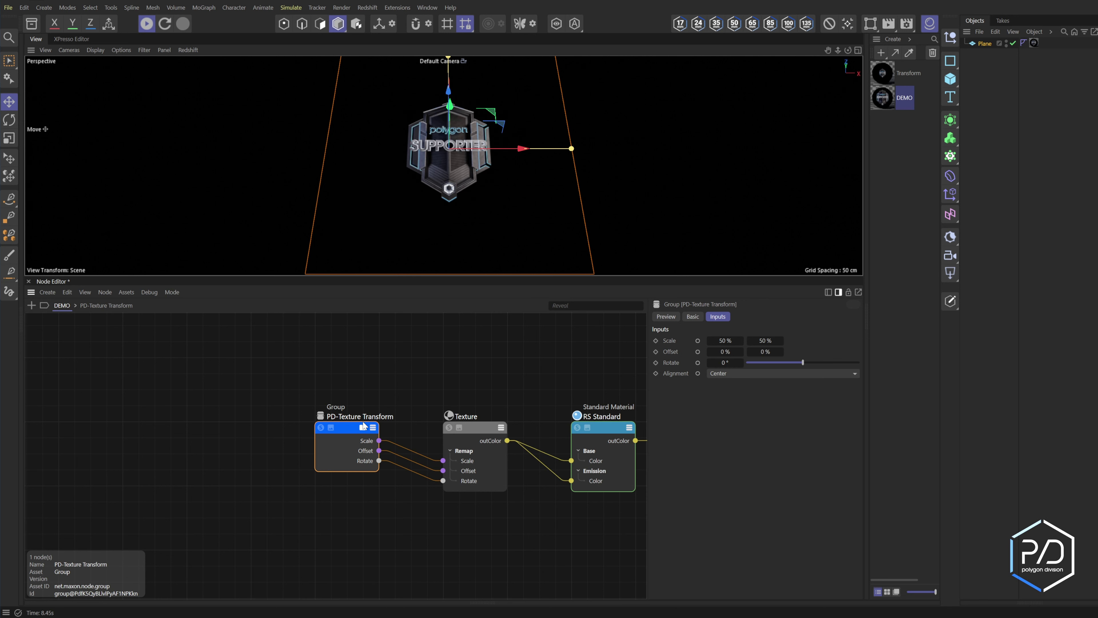
- Duplicate the PD-Texture Transform group node below the original and select the copy
{"action": "left_click_drag", "start_coordinate": [347, 428], "coordinate": [351, 502], "text": "ctrl"}
{"action": "left_click", "coordinate": [350, 426]}
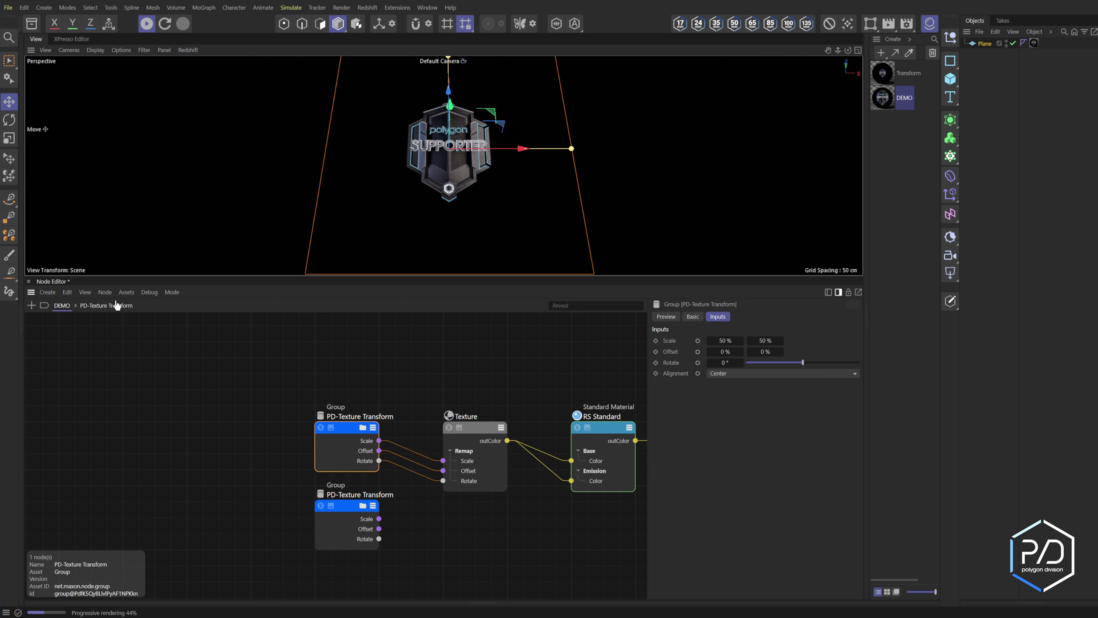
{"action": "left_click", "coordinate": [126, 292]}
{"action": "left_click", "coordinate": [151, 343]}
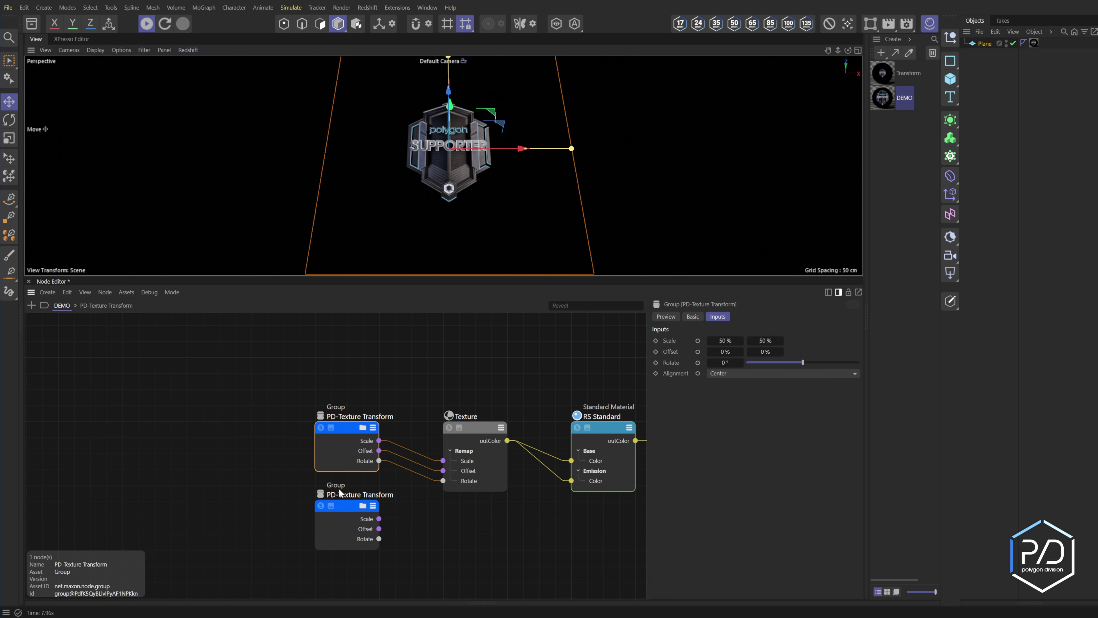
{"action": "left_click", "coordinate": [350, 504]}
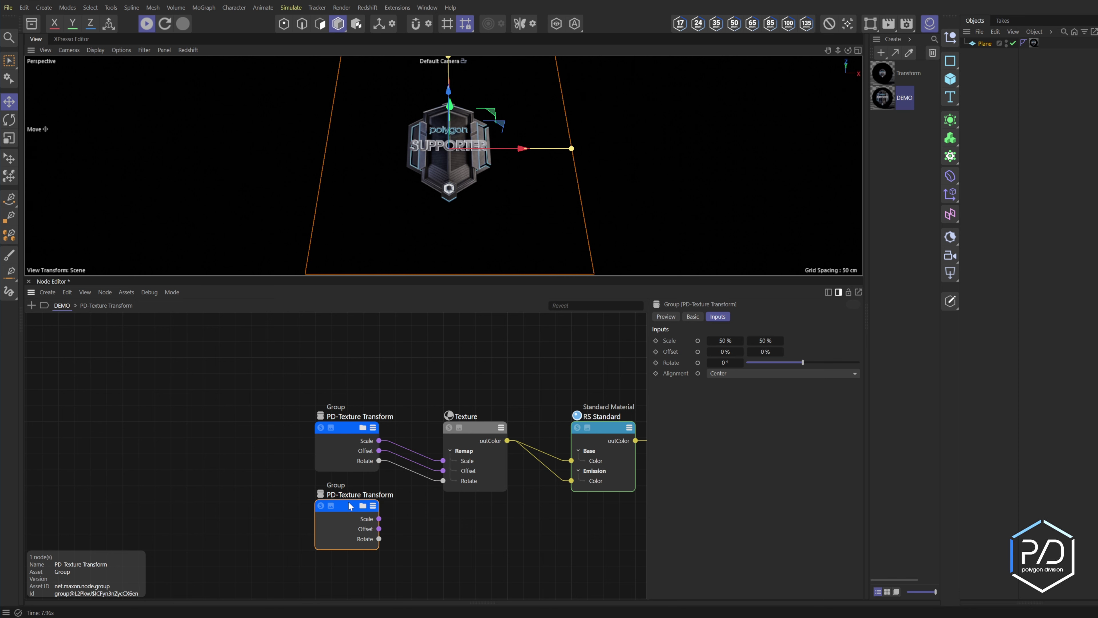